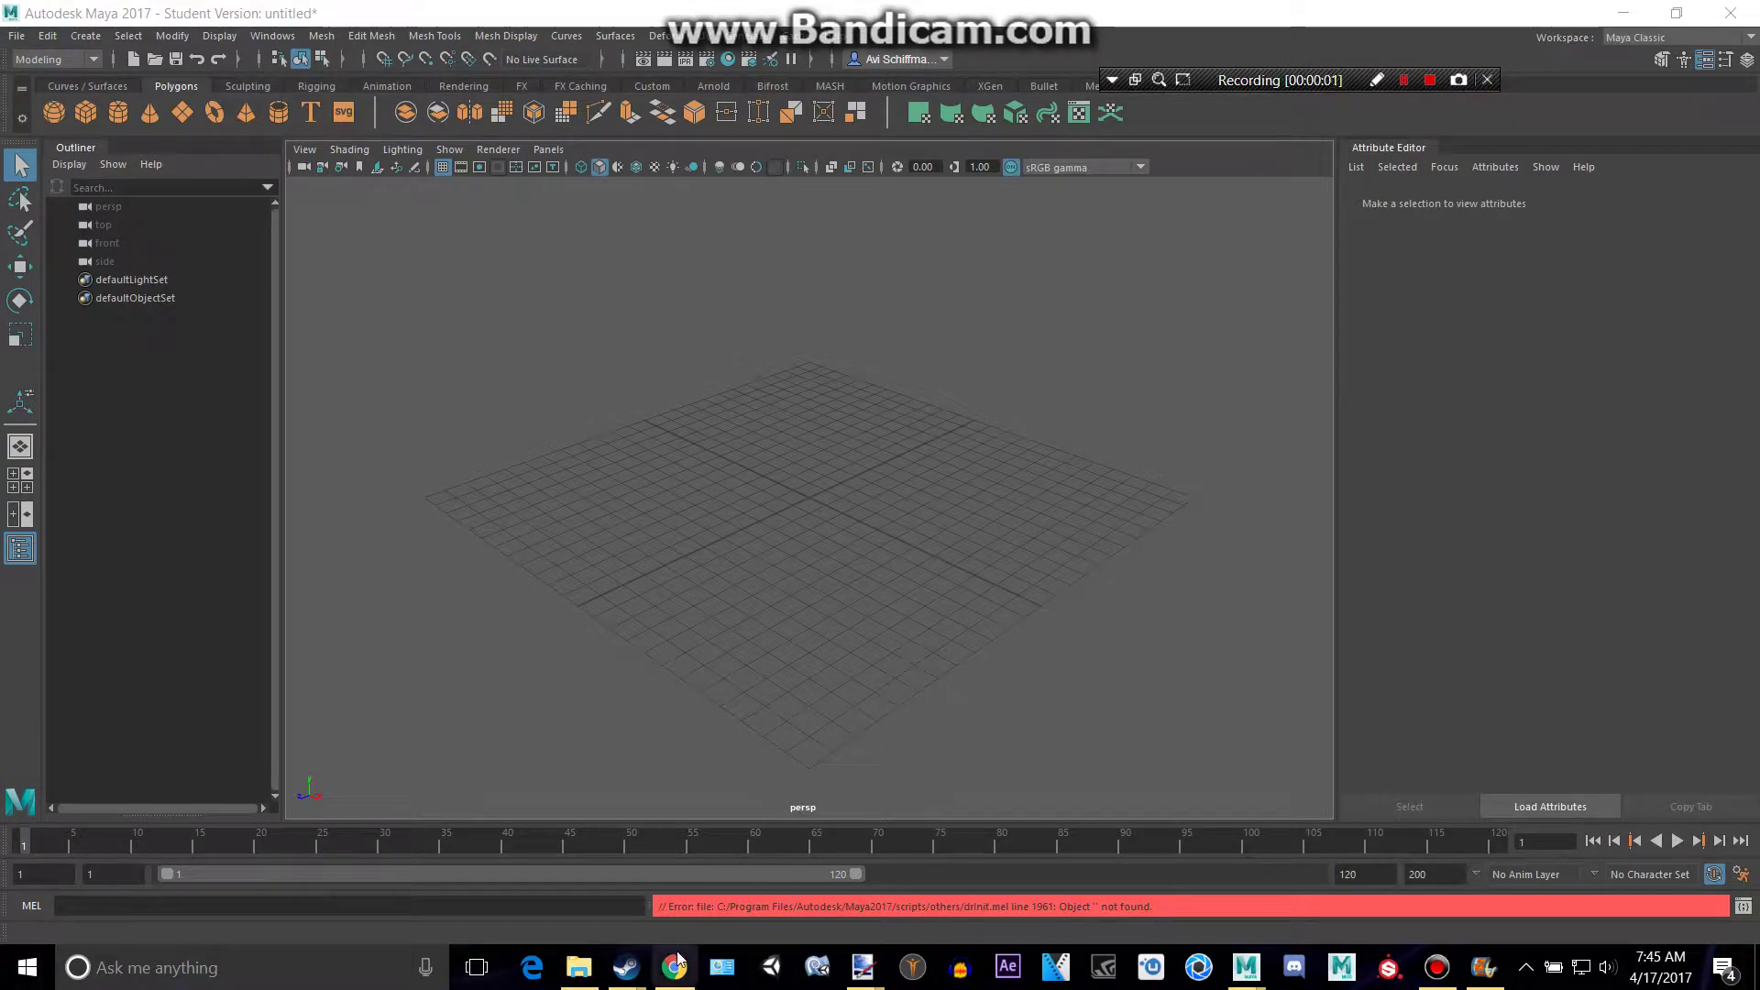
# Step: Check the pool cue reference image in Chrome, create a polygon cylinder in Maya and set its X rotation to 90
pyautogui.click(673, 968)
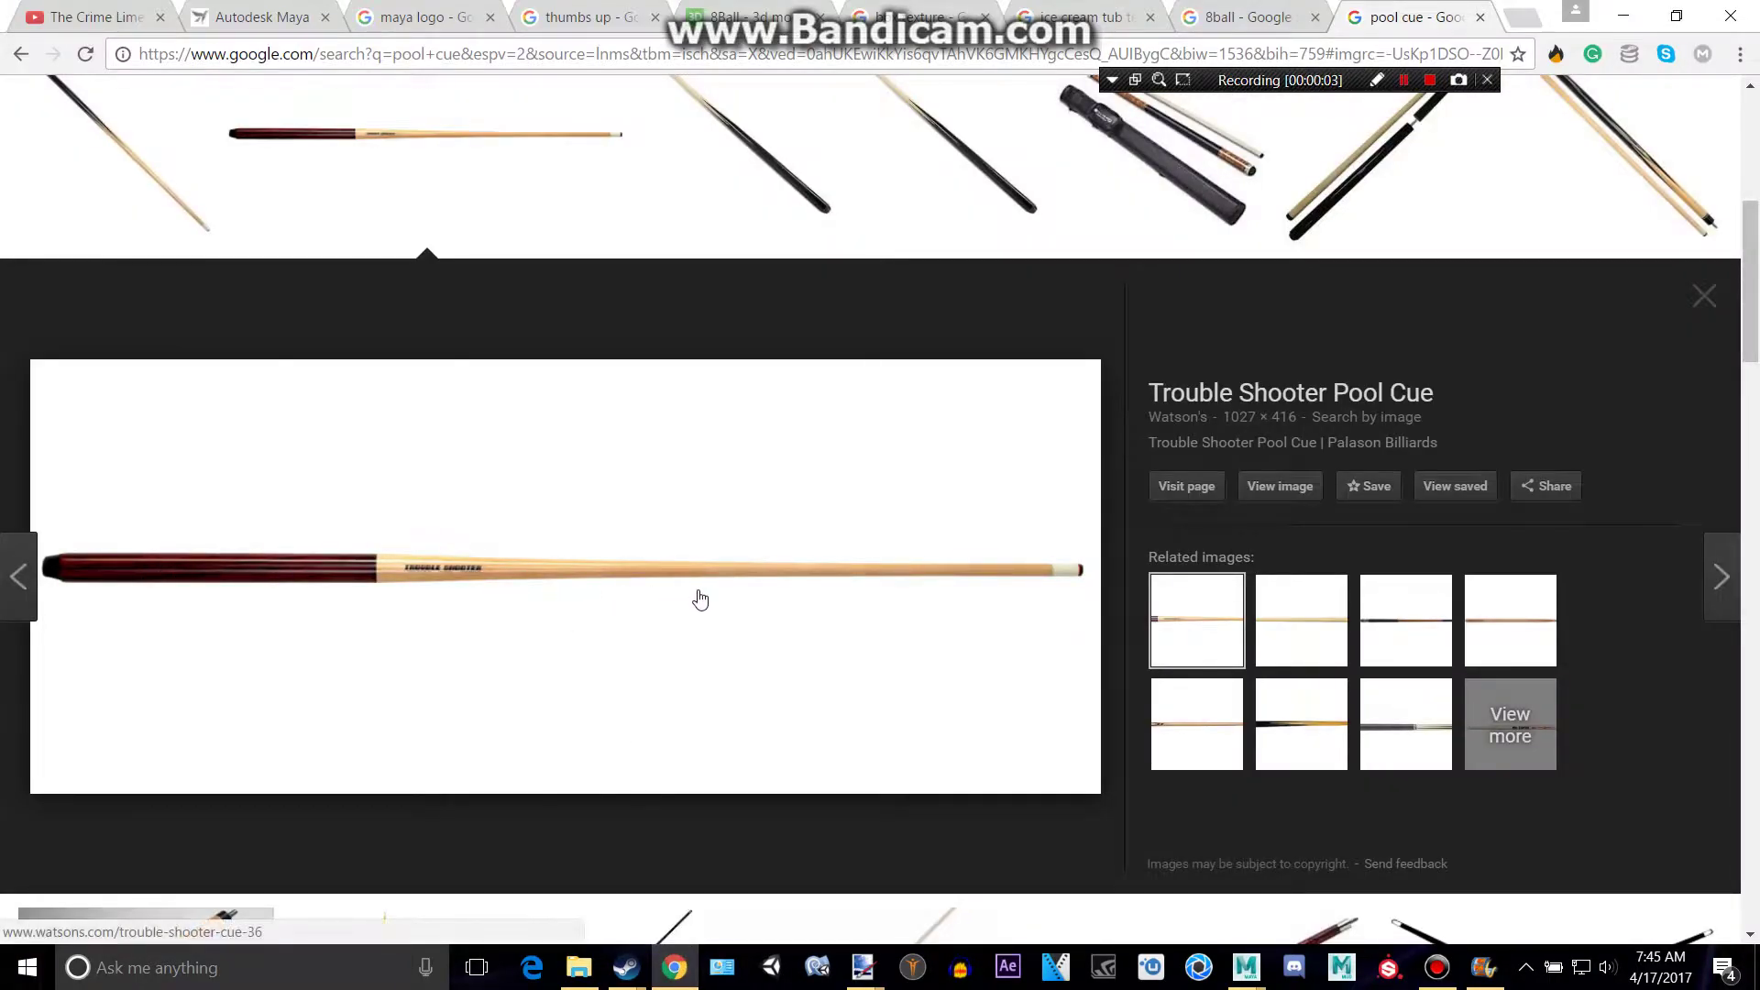
pyautogui.hotkey('alt', 'Tab')
pyautogui.click(120, 116)
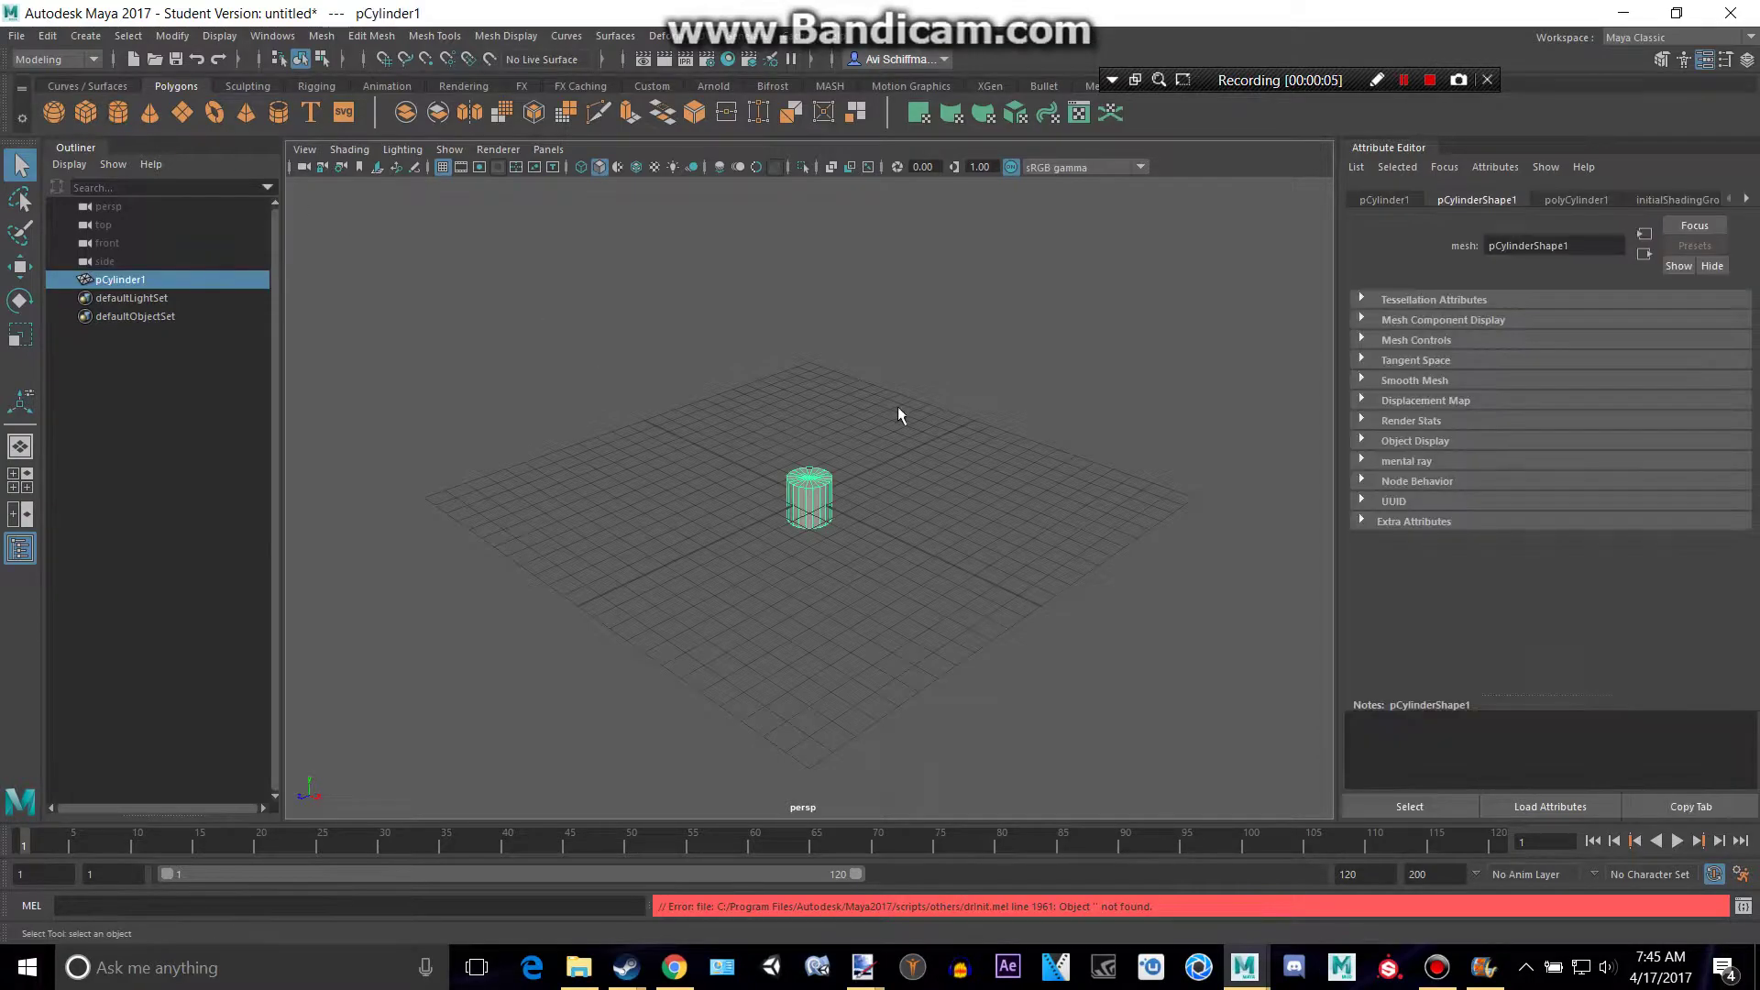
pyautogui.scroll(3, 926, 396)
pyautogui.click(1382, 200)
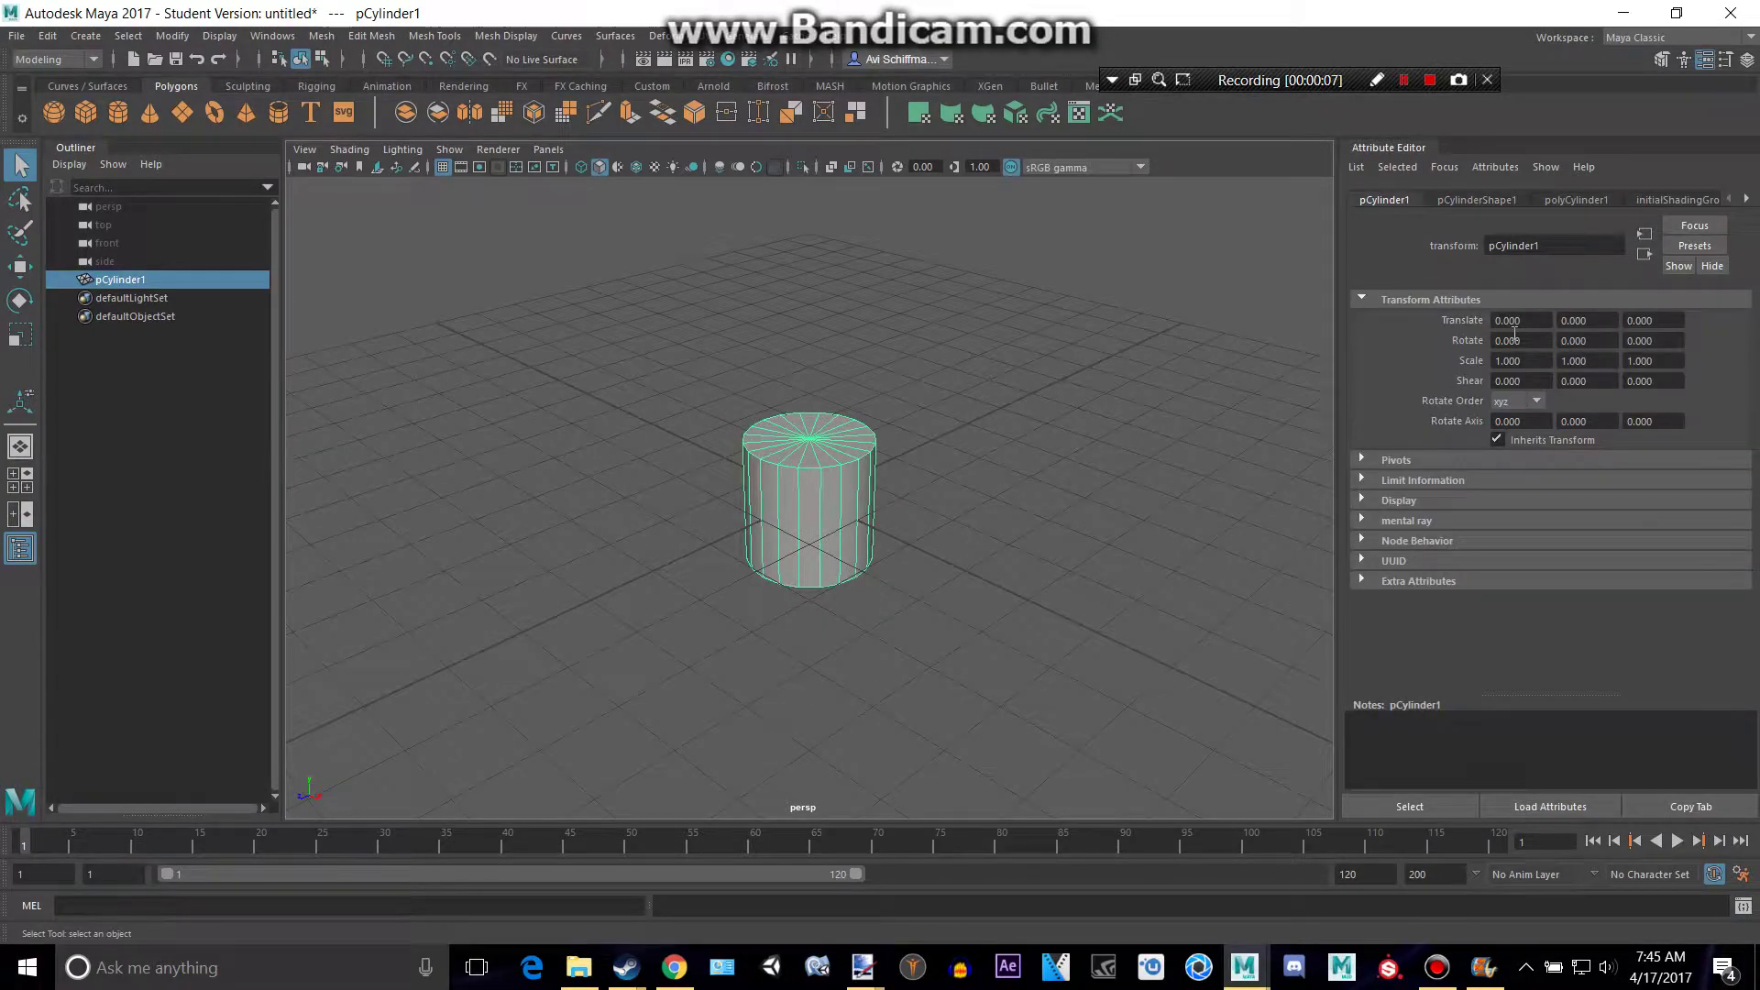
pyautogui.write('90')
pyautogui.press('Return')
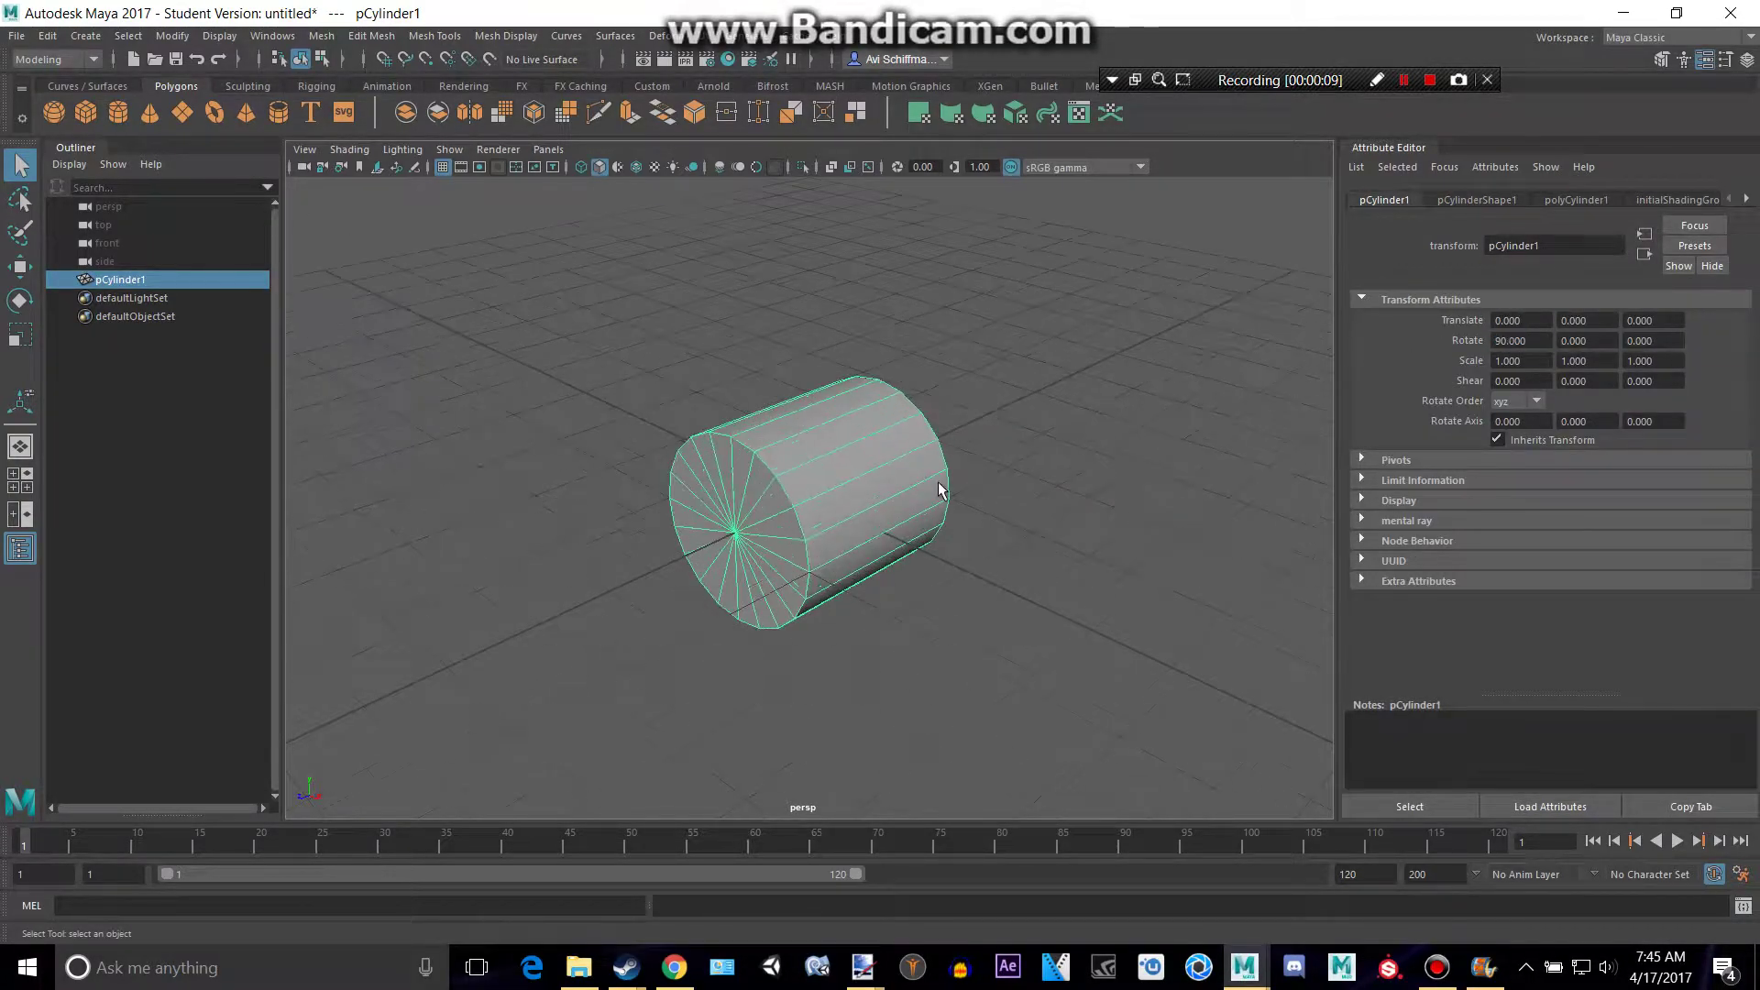
# Step: Stretch the cylinder along its length to a Y scale of about 4.37 and compare it with the cue's handle in the reference
pyautogui.keyDown('alt'); pyautogui.moveTo(706, 535); pyautogui.dragTo(810, 495); pyautogui.keyUp('alt')
pyautogui.moveTo(843, 424); pyautogui.dragTo(971, 402, button='right')
pyautogui.press('r')
pyautogui.moveTo(747, 503); pyautogui.dragTo(678, 496)
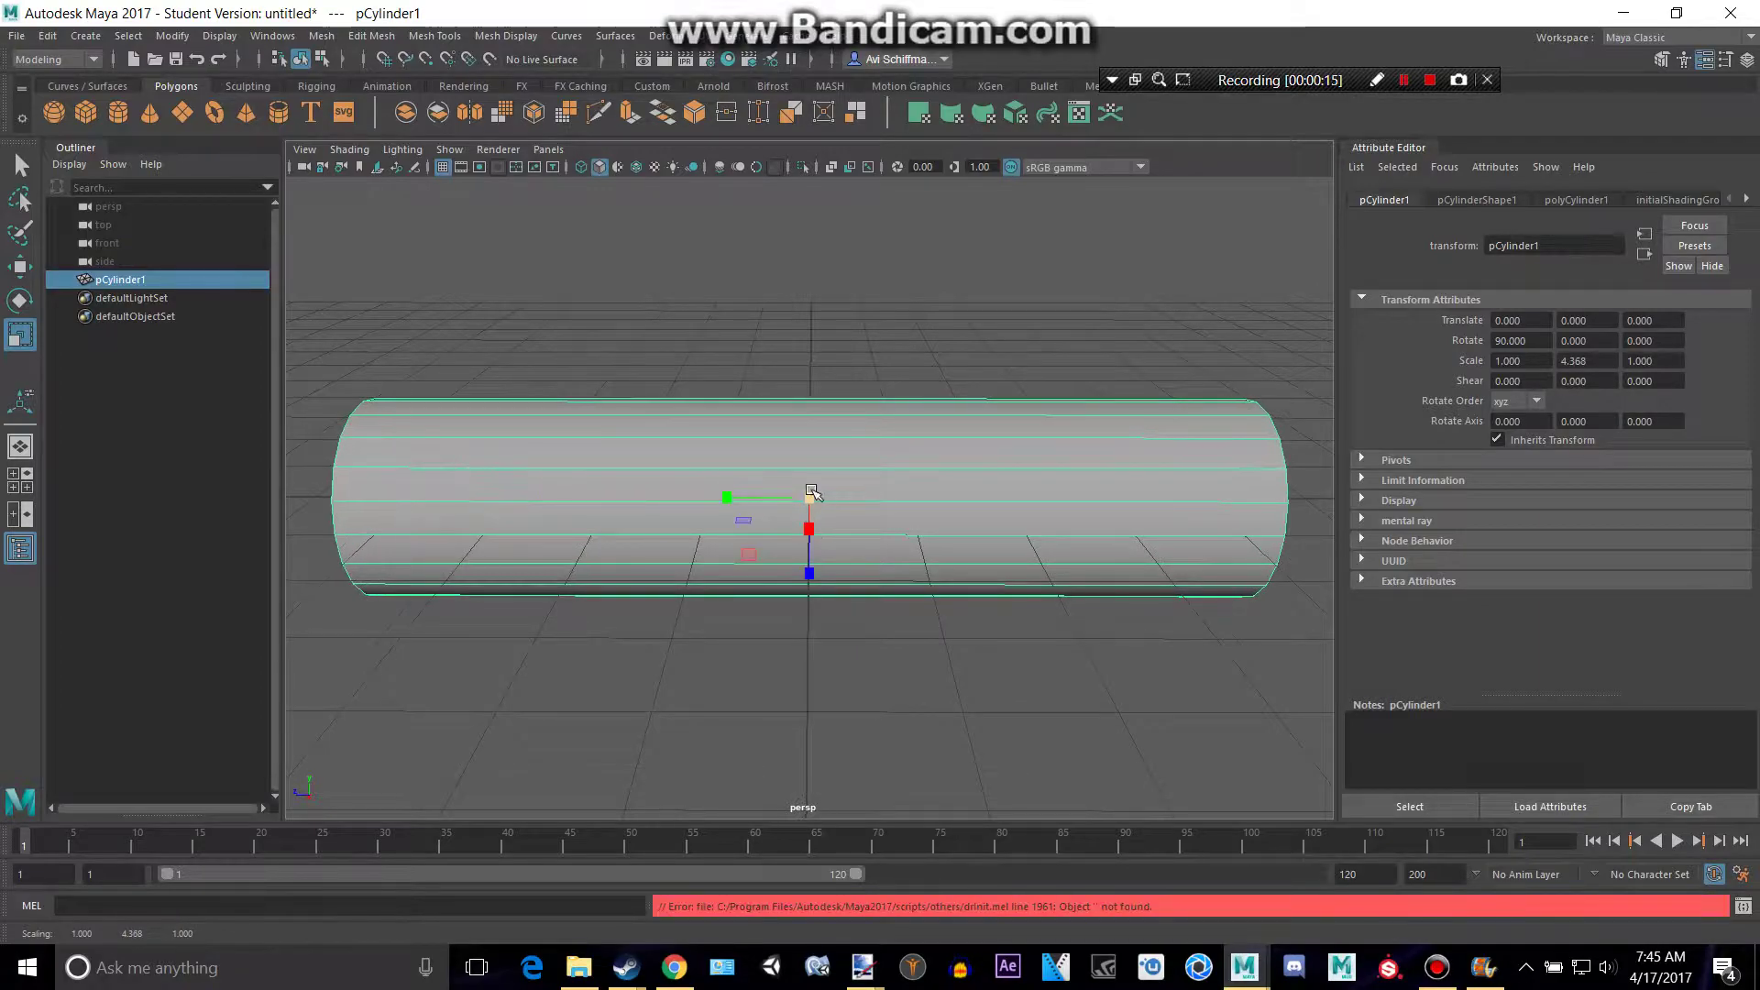
pyautogui.hotkey('alt', 'Tab')
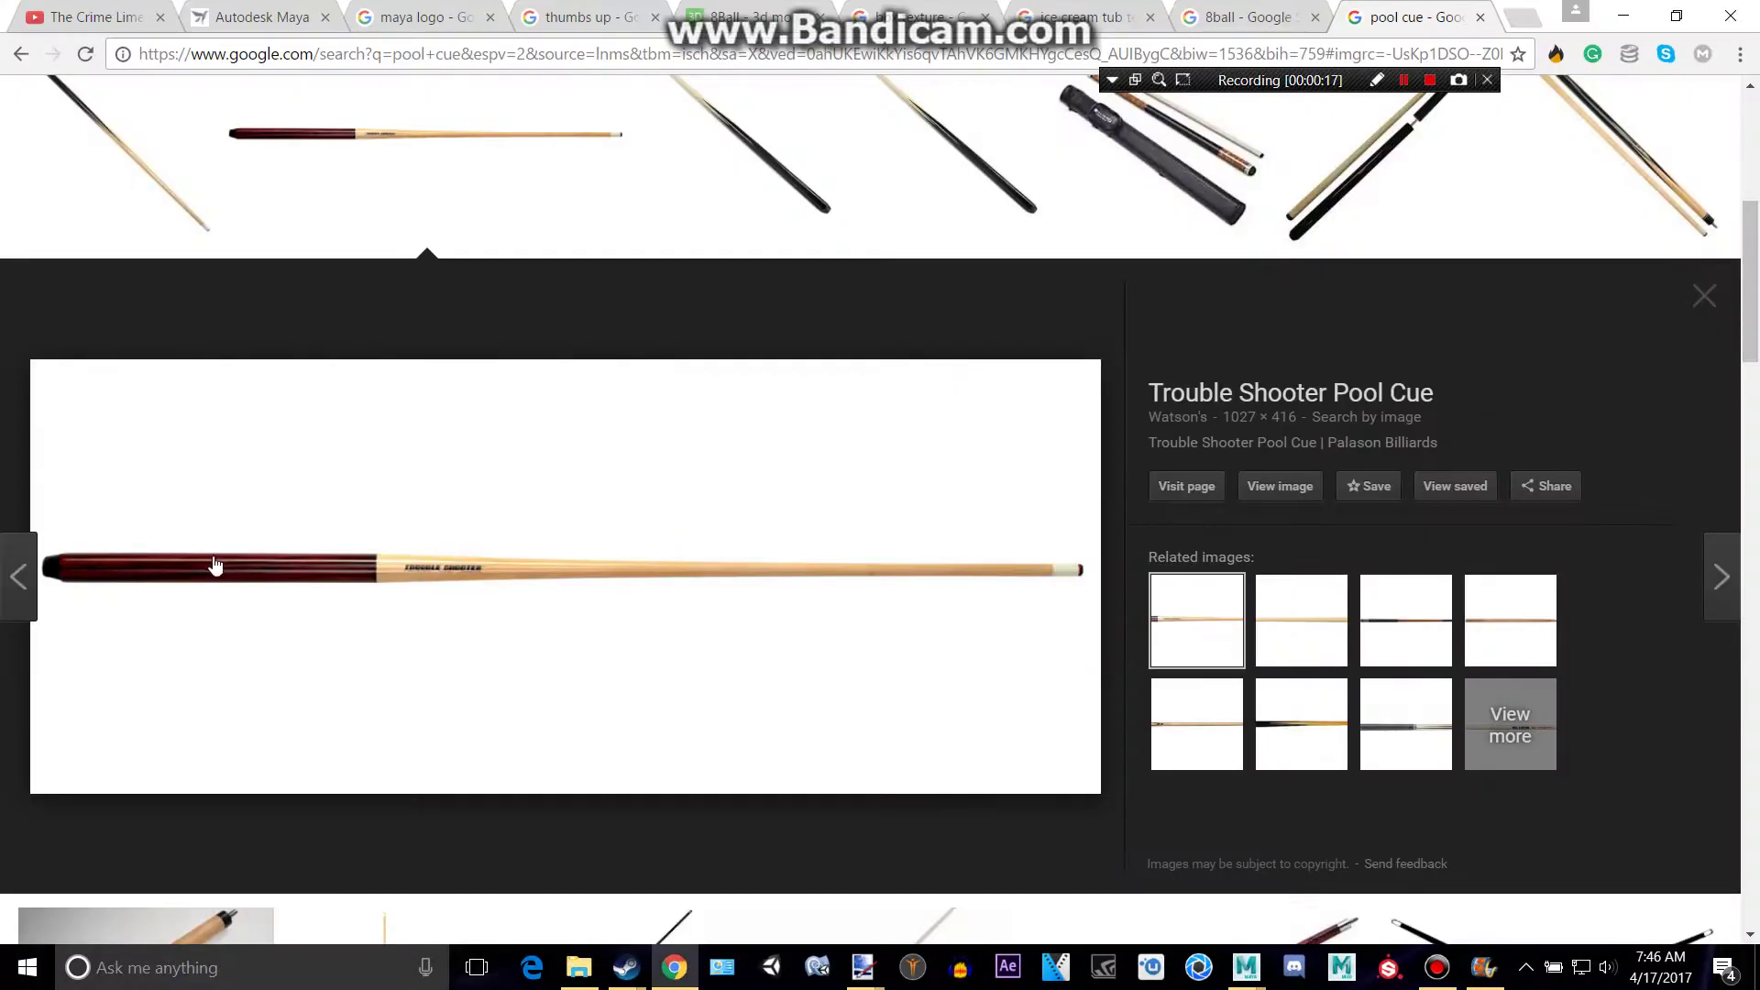
pyautogui.hotkey('alt', 'Tab')
# Step: Scale the cylinder to handle proportions, about 0.65 in thickness and 4.57 in length, checking against the reference image
pyautogui.moveTo(810, 498); pyautogui.dragTo(732, 516)
pyautogui.moveTo(750, 516)
pyautogui.keyDown('alt'); pyautogui.mouseDown()
pyautogui.moveTo(822, 499)
pyautogui.moveTo(763, 497)
pyautogui.mouseUp(); pyautogui.keyUp('alt')
pyautogui.hotkey('alt', 'Tab')
pyautogui.hotkey('alt', 'Tab')
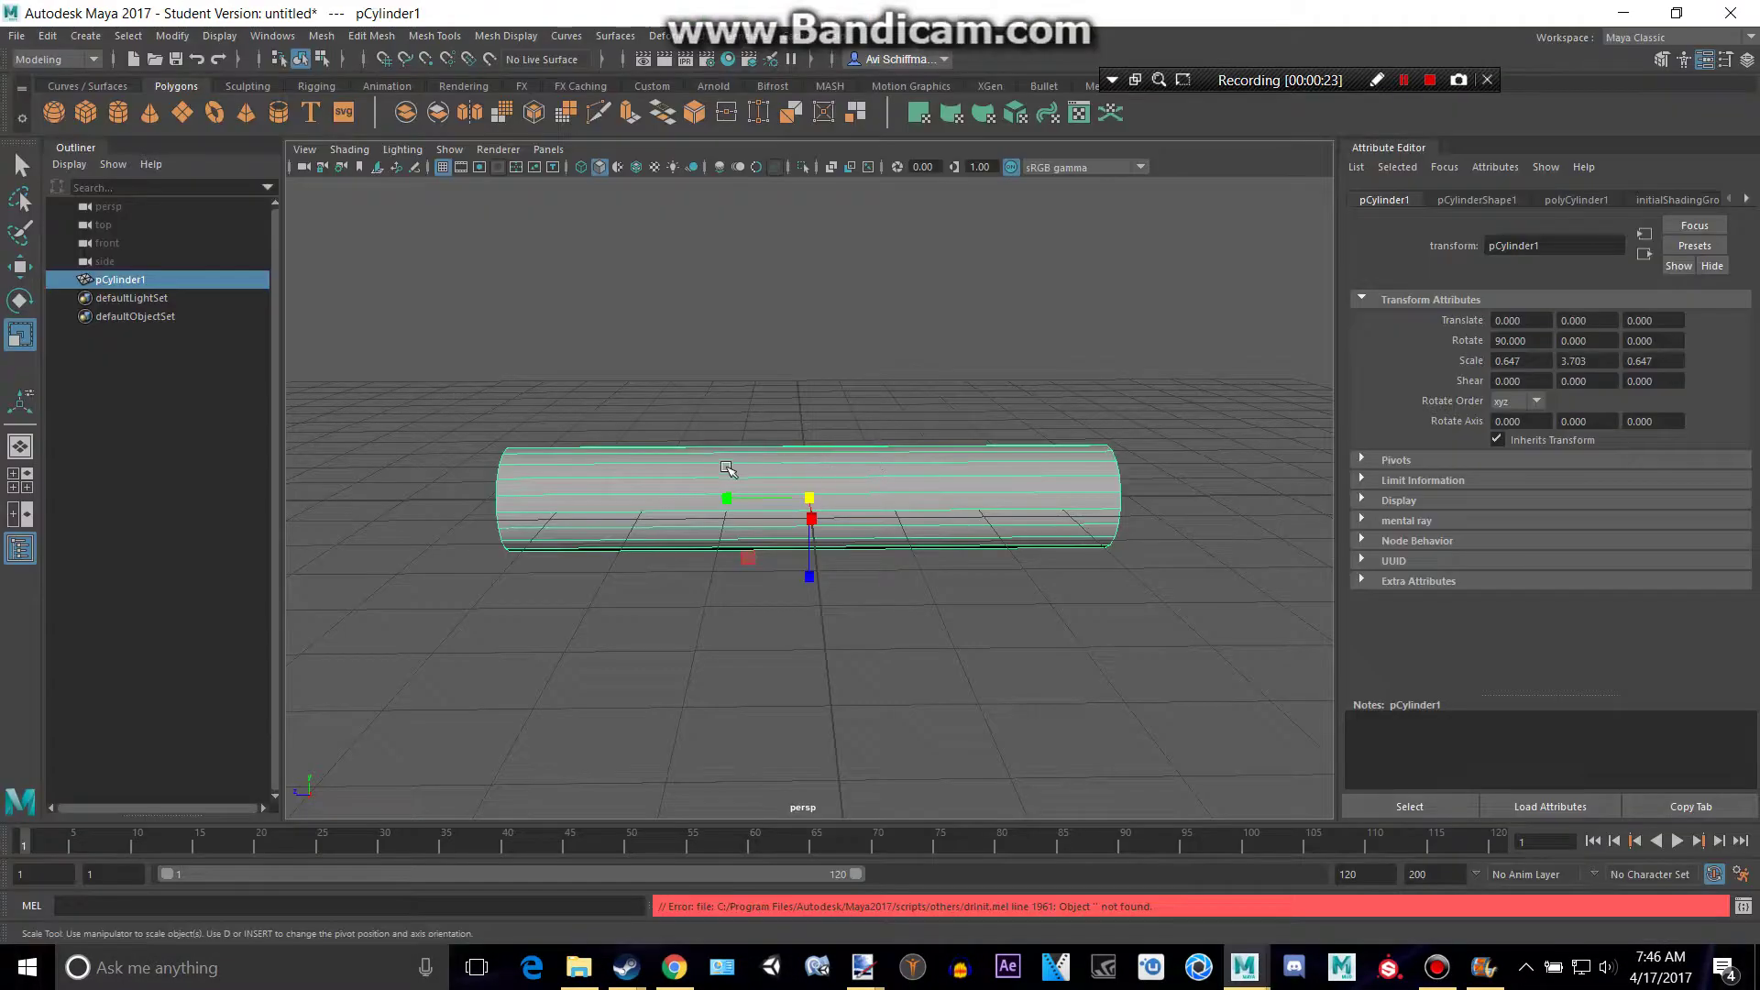
pyautogui.hotkey('alt', 'Tab')
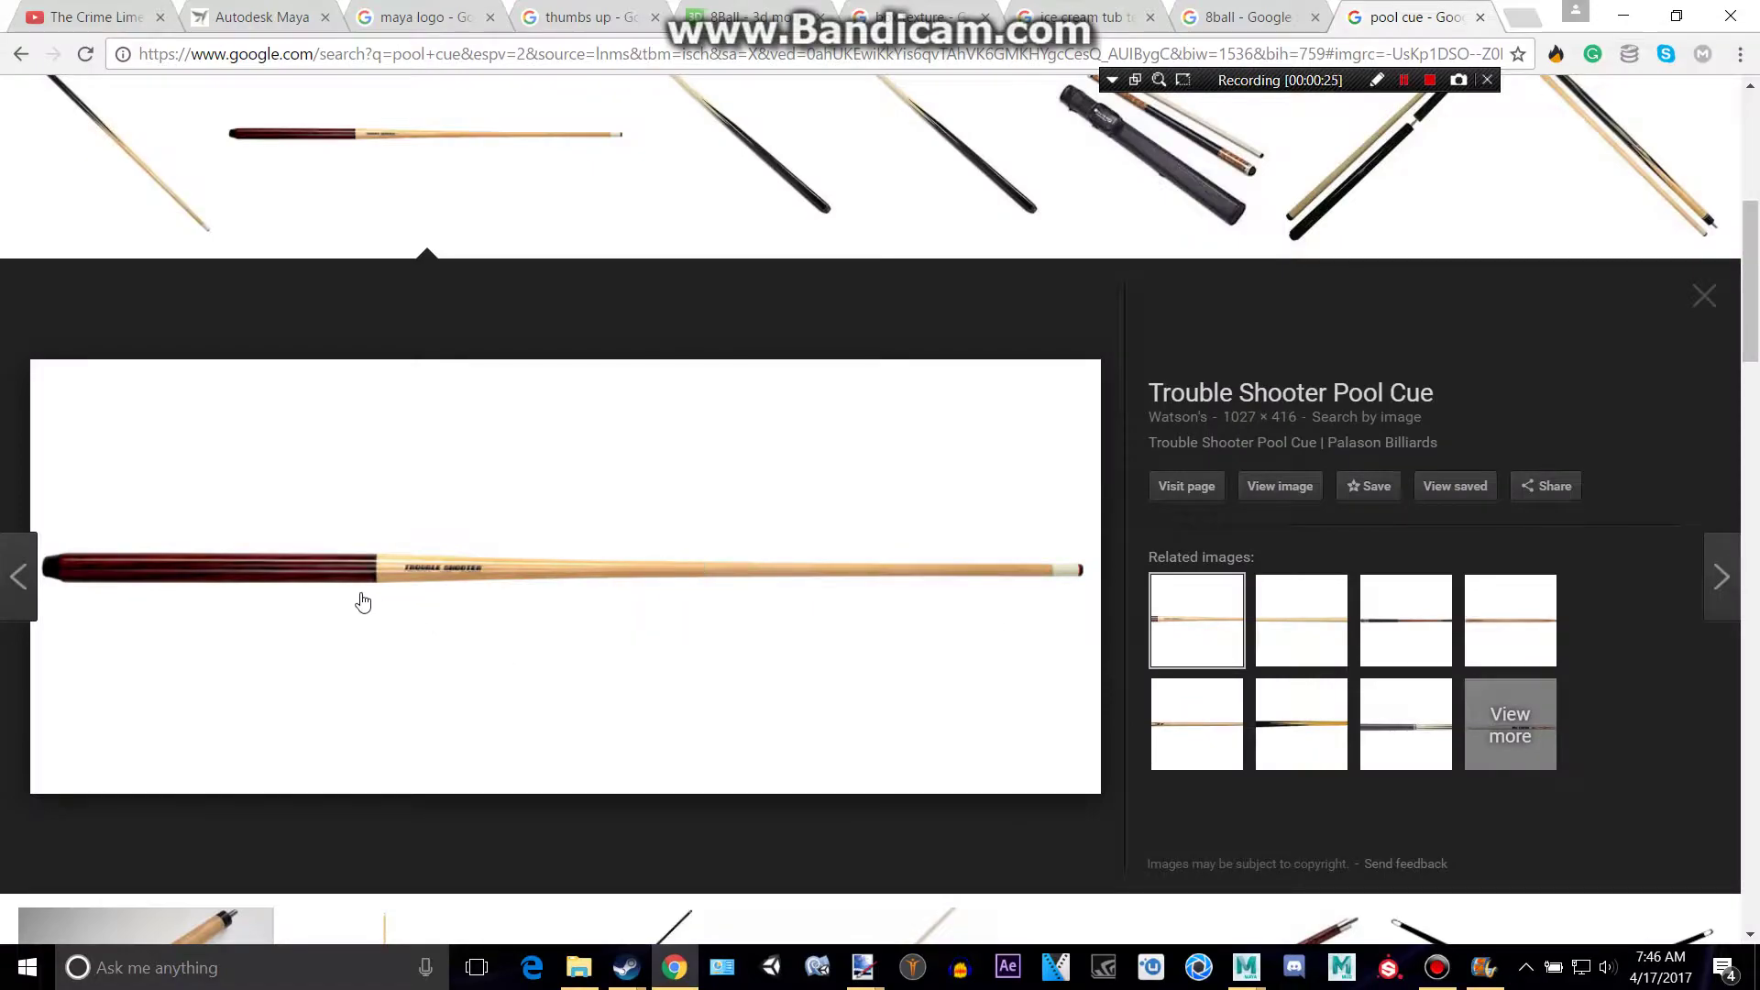
pyautogui.hotkey('alt', 'Tab')
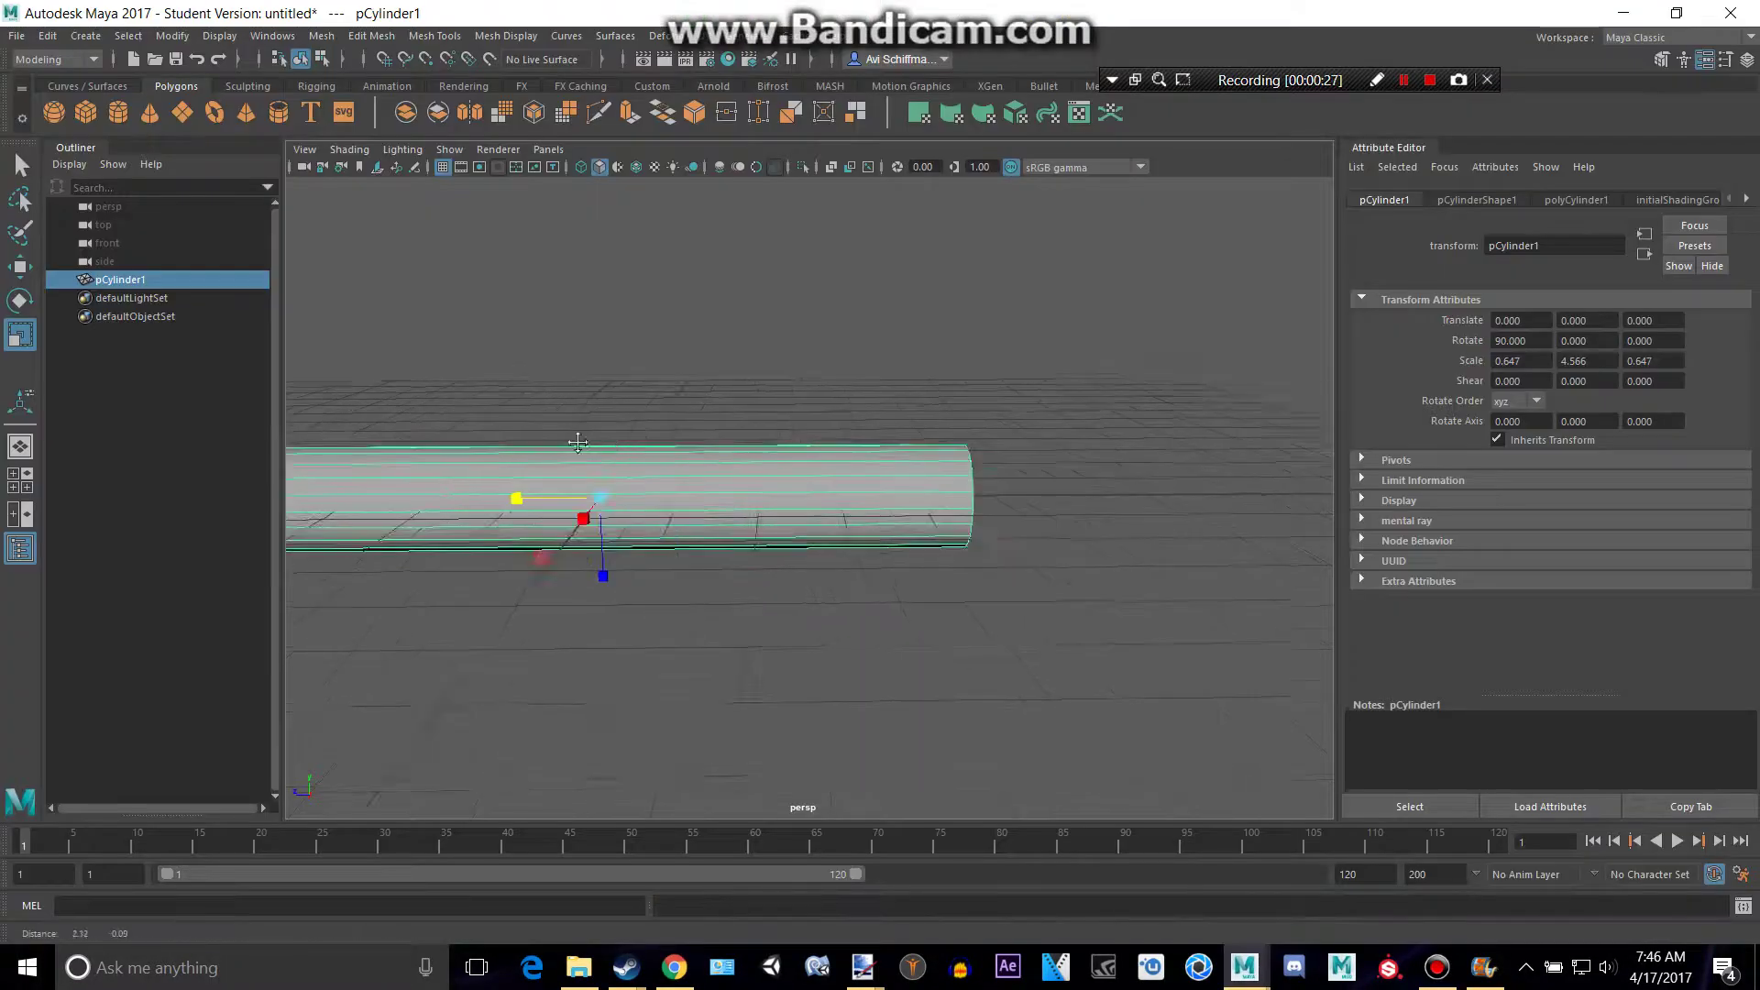
# Step: Extrude the faces of one end cap outward by about 20.6 to form the cue's long shaft
pyautogui.moveTo(648, 467); pyautogui.dragTo(648, 469, button='right')
pyautogui.moveTo(762, 322); pyautogui.dragTo(850, 647)
pyautogui.keyDown('ctrl'); pyautogui.moveTo(656, 236); pyautogui.dragTo(644, 706); pyautogui.keyUp('ctrl')
pyautogui.keyDown('alt'); pyautogui.moveTo(1001, 529); pyautogui.dragTo(1000, 528); pyautogui.keyUp('alt')
pyautogui.hotkey('alt', 'Tab')
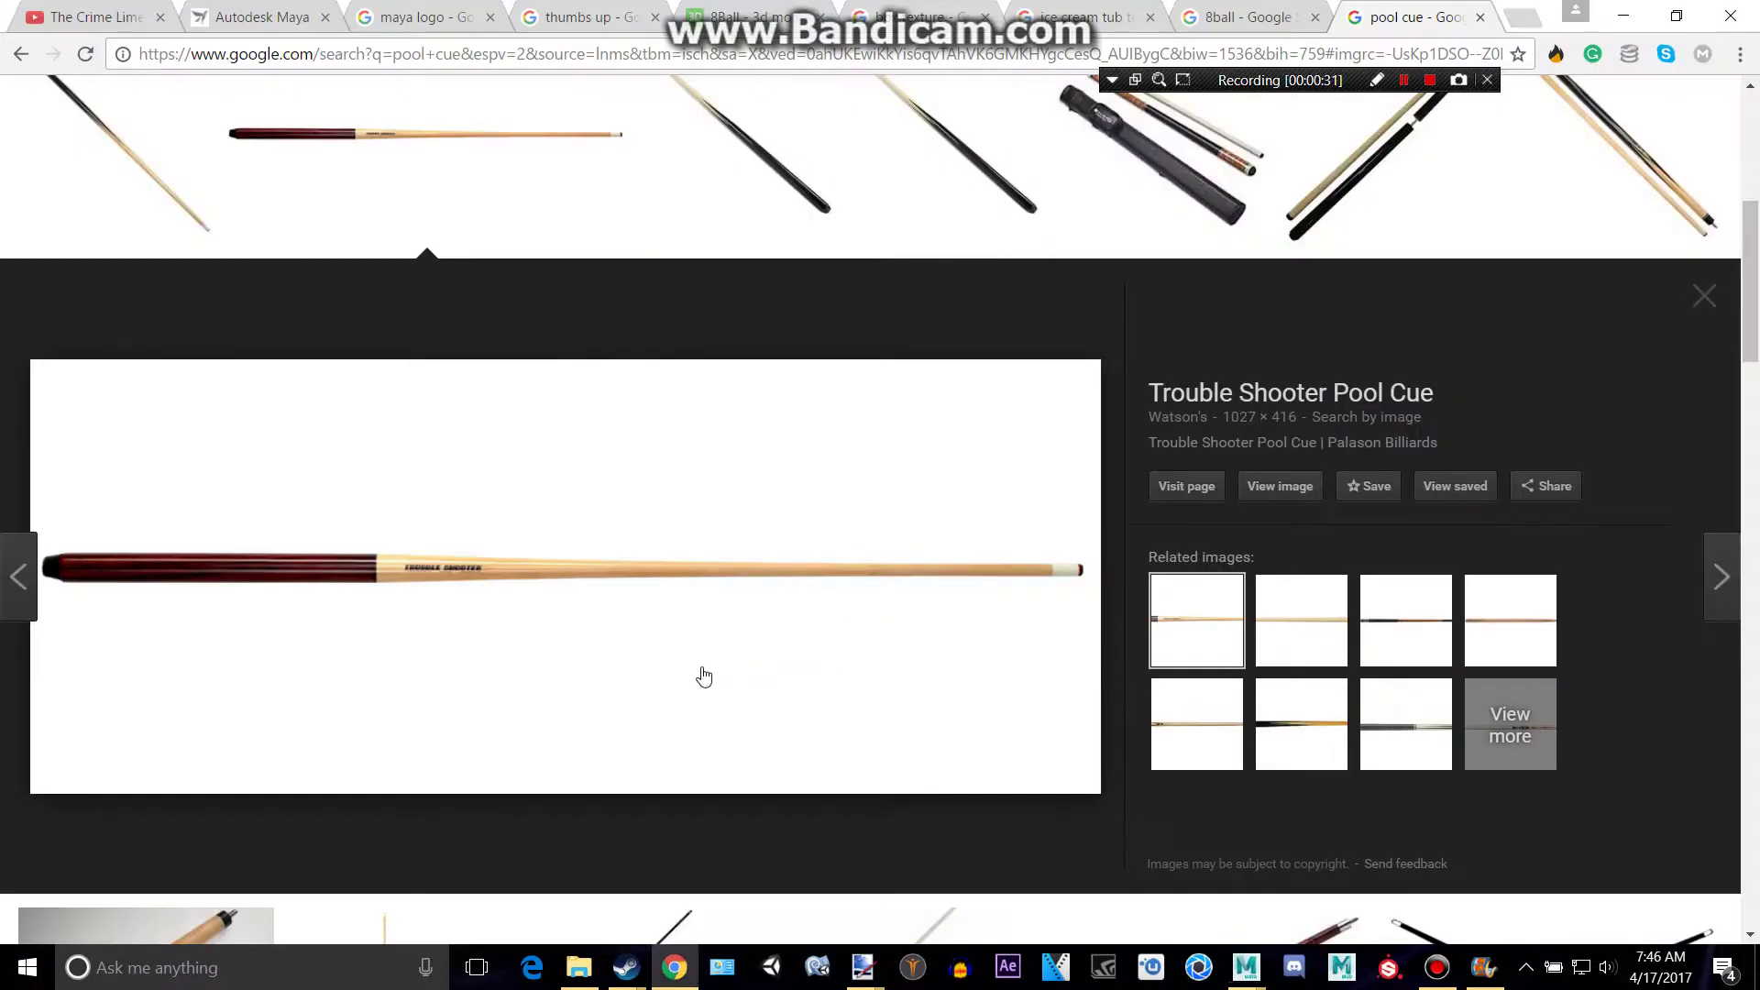
pyautogui.hotkey('alt', 'Tab')
pyautogui.scroll(-2, 1016, 526)
pyautogui.hotkey('ctrl', 'e')
pyautogui.scroll(-5, 1014, 523)
pyautogui.moveTo(867, 503); pyautogui.dragTo(1281, 592)
pyautogui.keyDown('alt'); pyautogui.moveTo(966, 523); pyautogui.dragTo(746, 497, button='middle'); pyautogui.keyUp('alt')
pyautogui.moveTo(983, 515); pyautogui.dragTo(1002, 519)
# Step: Scale down the far end faces of the shaft so the cue tapers like the one in the reference image
pyautogui.hotkey('alt', 'Tab')
pyautogui.hotkey('alt', 'Tab')
pyautogui.scroll(6, 1000, 527)
pyautogui.keyDown('alt'); pyautogui.moveTo(965, 522); pyautogui.dragTo(925, 525, button='middle'); pyautogui.keyUp('alt')
pyautogui.scroll(-6, 925, 525)
pyautogui.press('r')
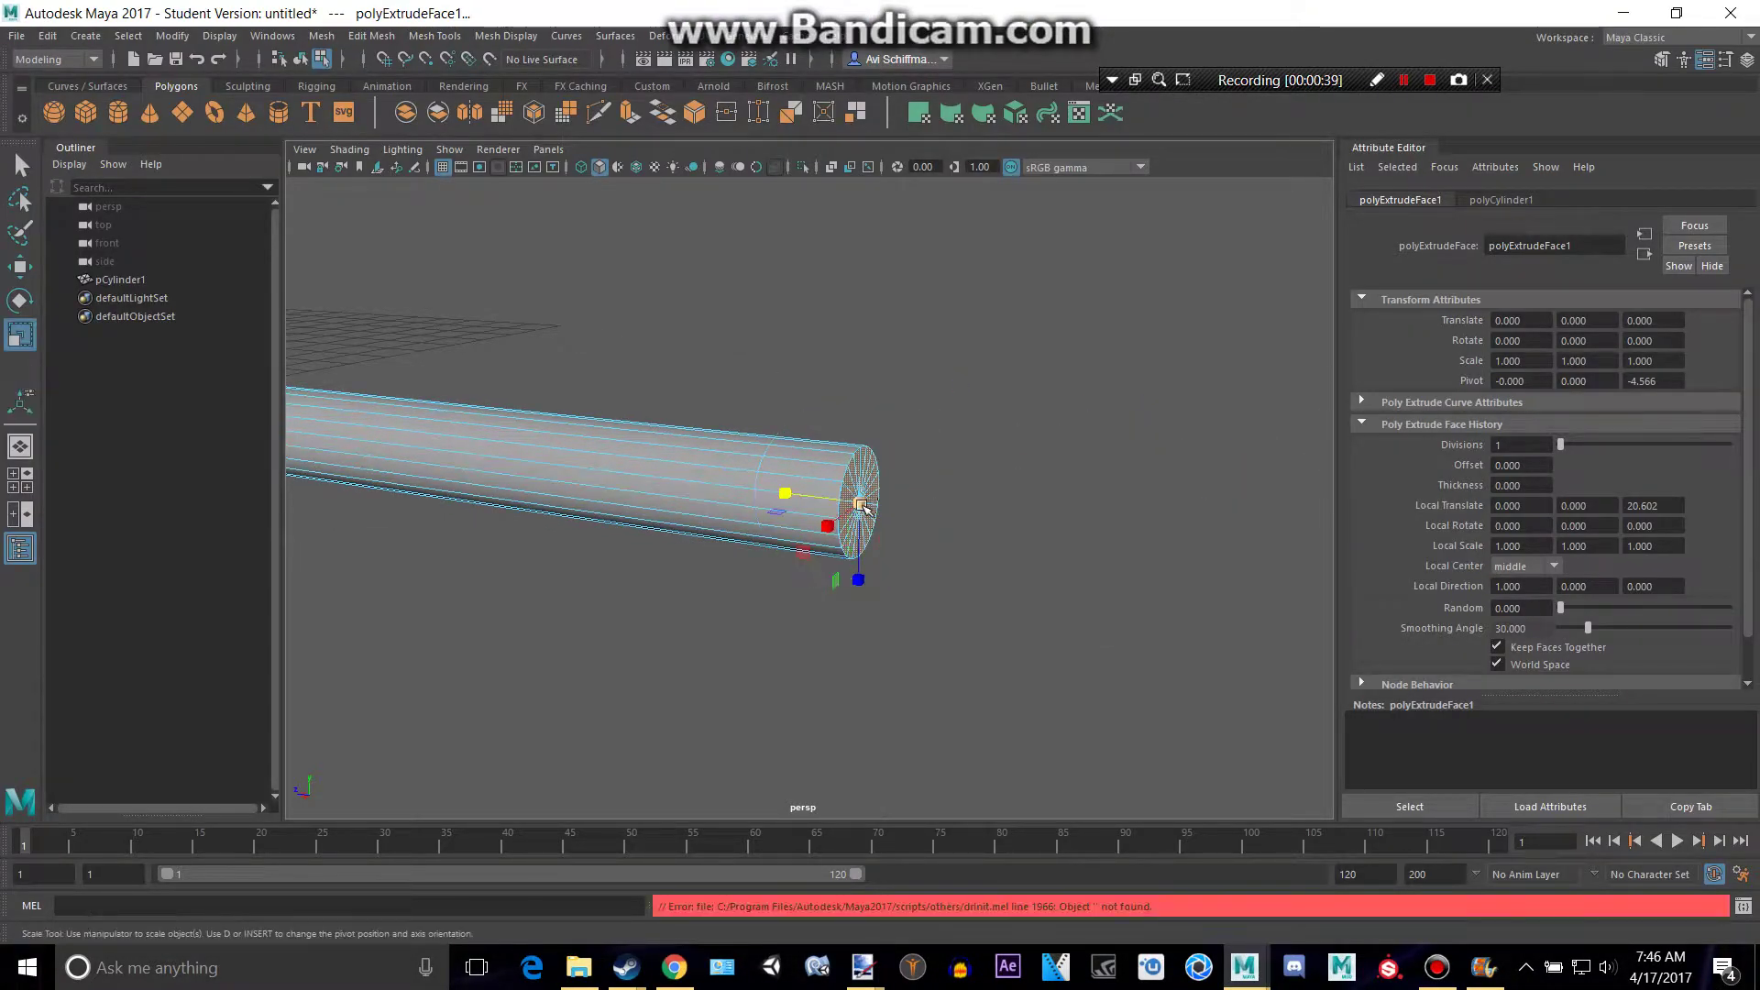
pyautogui.keyDown('alt'); pyautogui.moveTo(821, 502); pyautogui.dragTo(678, 483); pyautogui.keyUp('alt')
pyautogui.keyDown('alt'); pyautogui.moveTo(683, 484); pyautogui.dragTo(884, 542, button='middle'); pyautogui.keyUp('alt')
pyautogui.keyDown('alt'); pyautogui.moveTo(794, 540); pyautogui.dragTo(899, 522); pyautogui.keyUp('alt')
pyautogui.hotkey('alt', 'Tab')
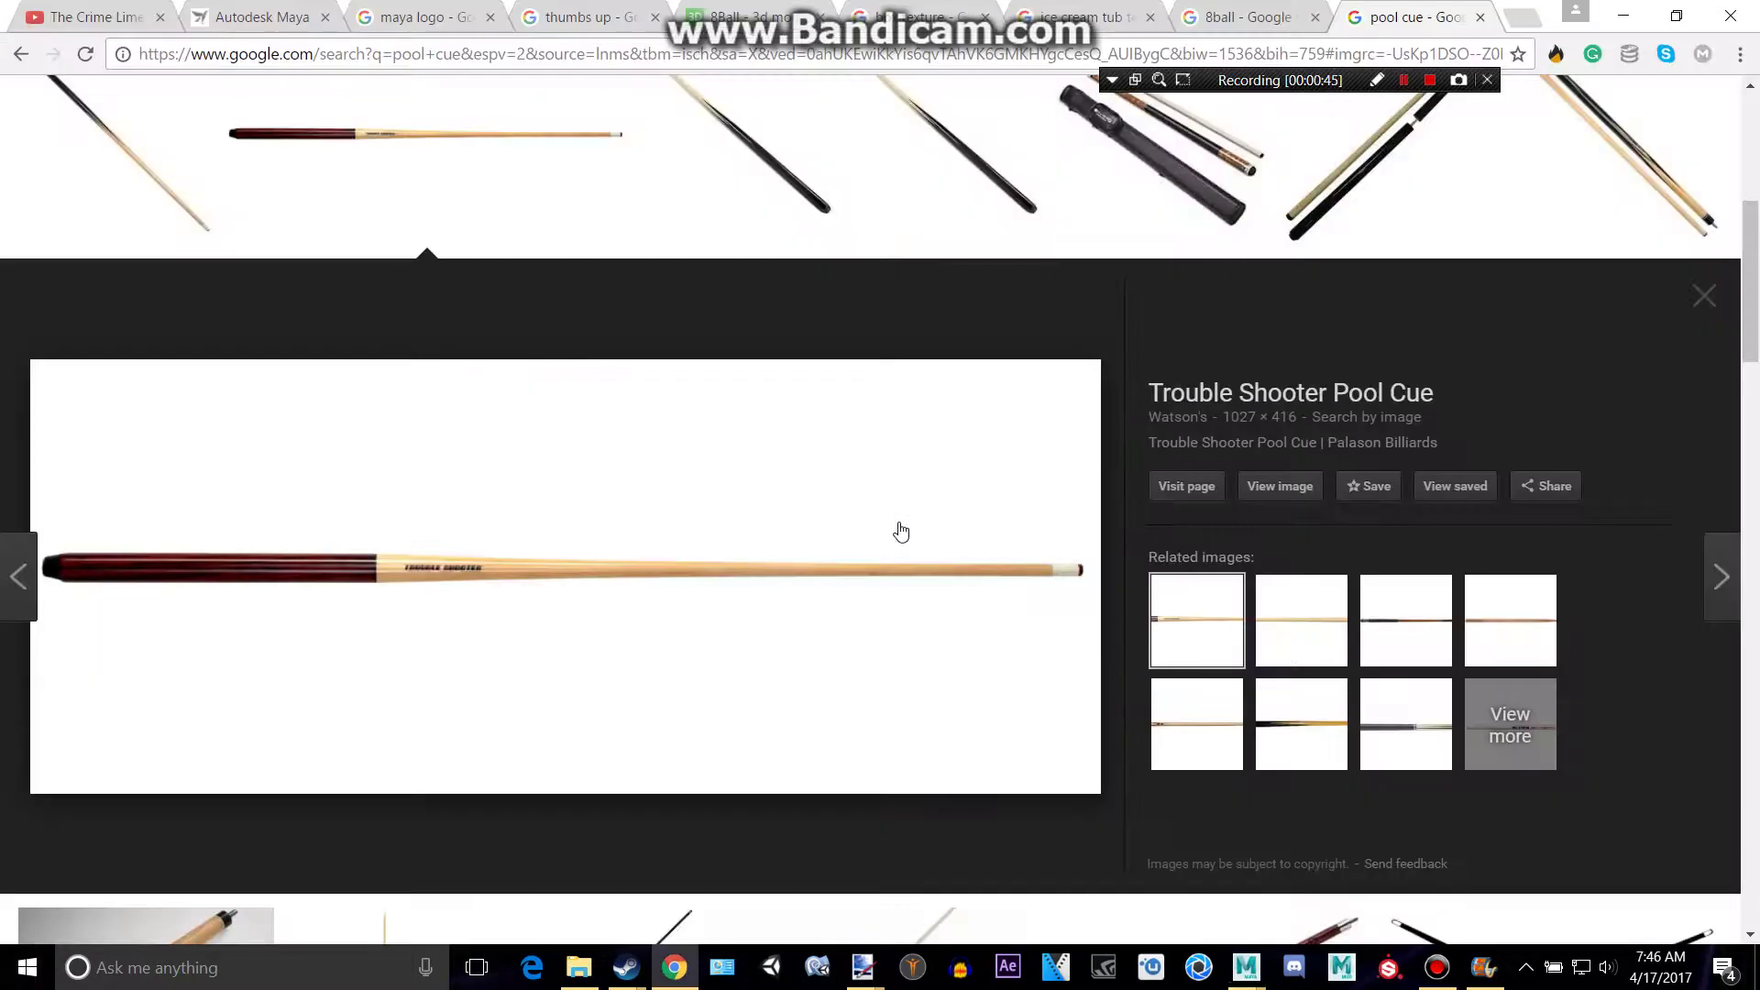
pyautogui.hotkey('alt', 'Tab')
# Step: Select the cap faces at the handle's butt end, extrude them and scale the new faces inward to form an inset
pyautogui.keyDown('alt'); pyautogui.moveTo(662, 576); pyautogui.dragTo(1283, 515, button='middle'); pyautogui.keyUp('alt')
pyautogui.scroll(3, 732, 501)
pyautogui.scroll(3, 732, 501)
pyautogui.moveTo(659, 303); pyautogui.dragTo(742, 913)
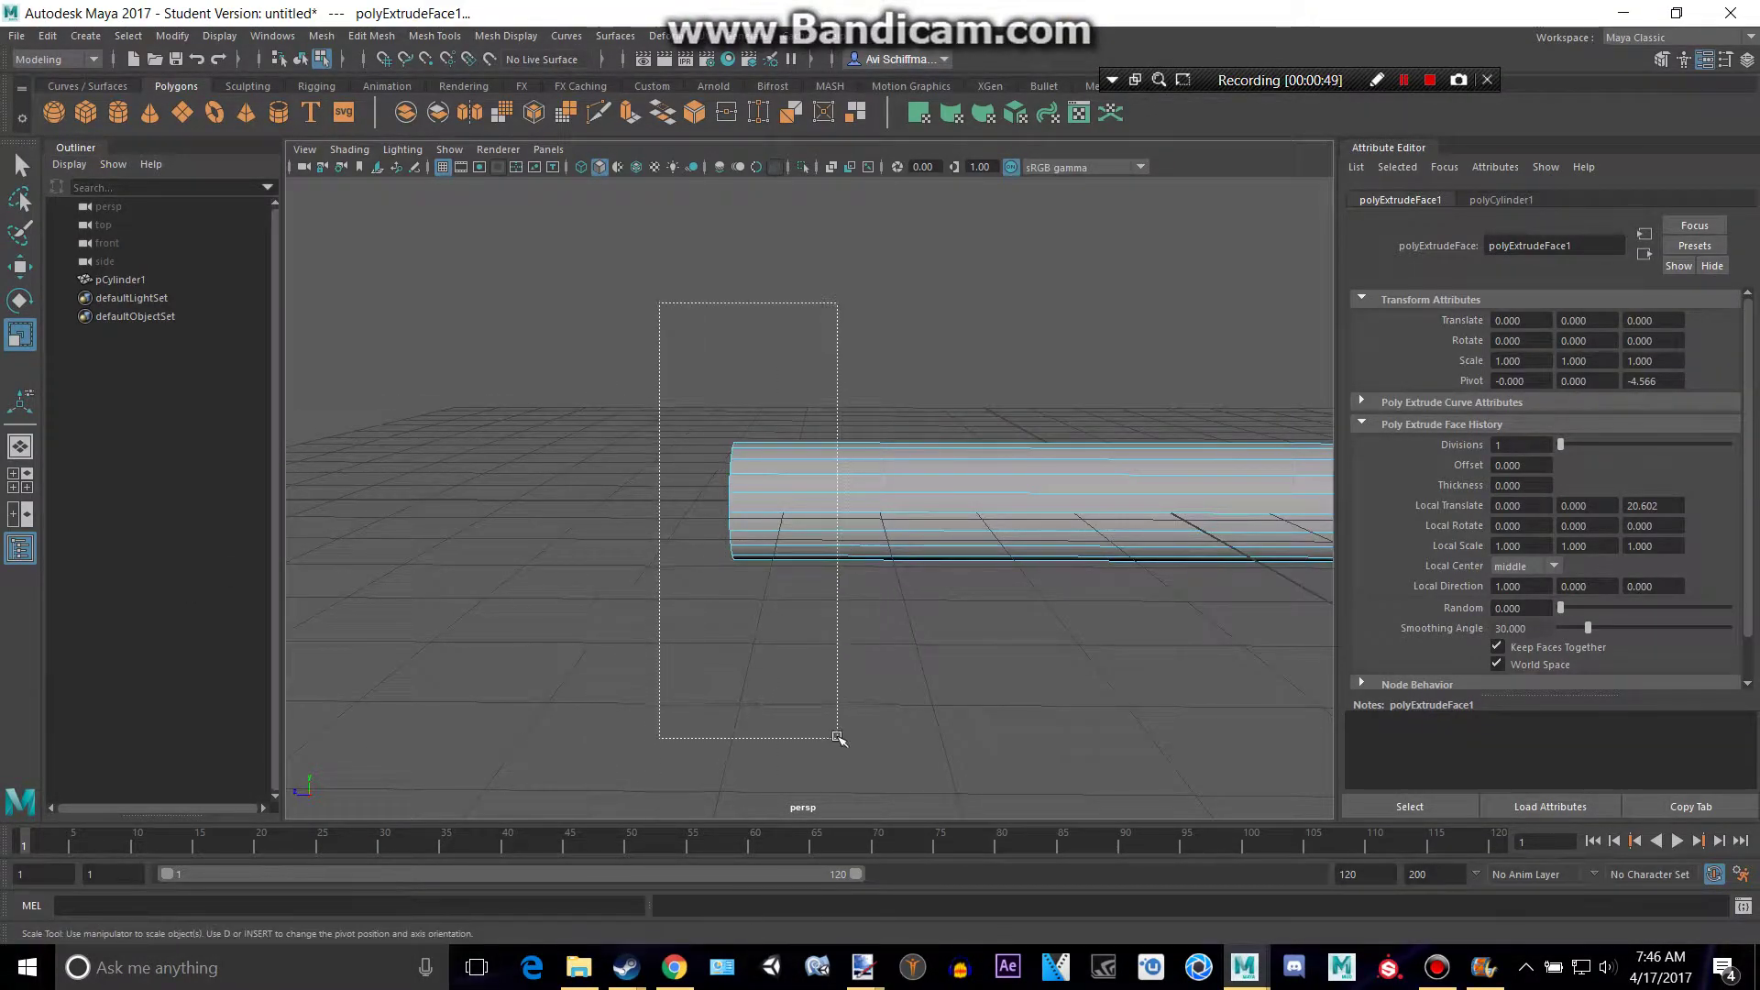
pyautogui.moveTo(837, 737); pyautogui.dragTo(838, 733)
pyautogui.keyDown('ctrl'); pyautogui.moveTo(830, 342); pyautogui.dragTo(875, 660); pyautogui.keyUp('ctrl')
pyautogui.keyDown('alt'); pyautogui.moveTo(728, 676); pyautogui.dragTo(774, 684); pyautogui.keyUp('alt')
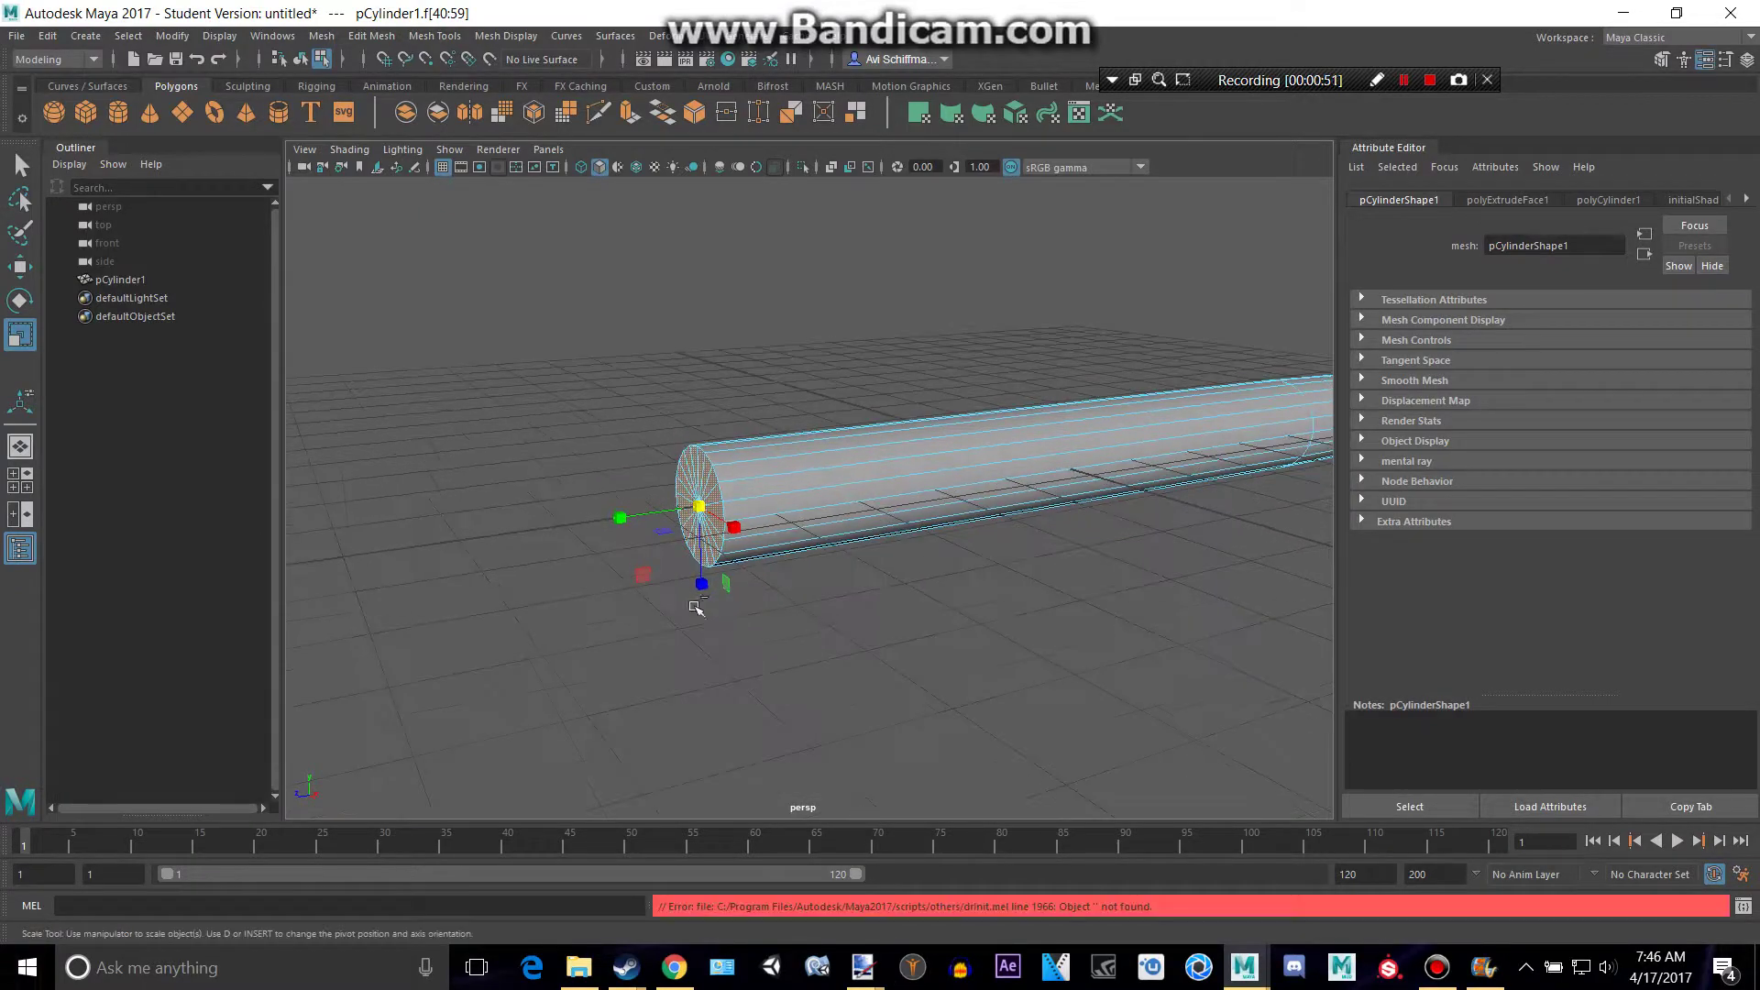
pyautogui.keyDown('alt'); pyautogui.moveTo(690, 607); pyautogui.dragTo(845, 605, button='right'); pyautogui.keyUp('alt')
pyautogui.hotkey('ctrl', 'e')
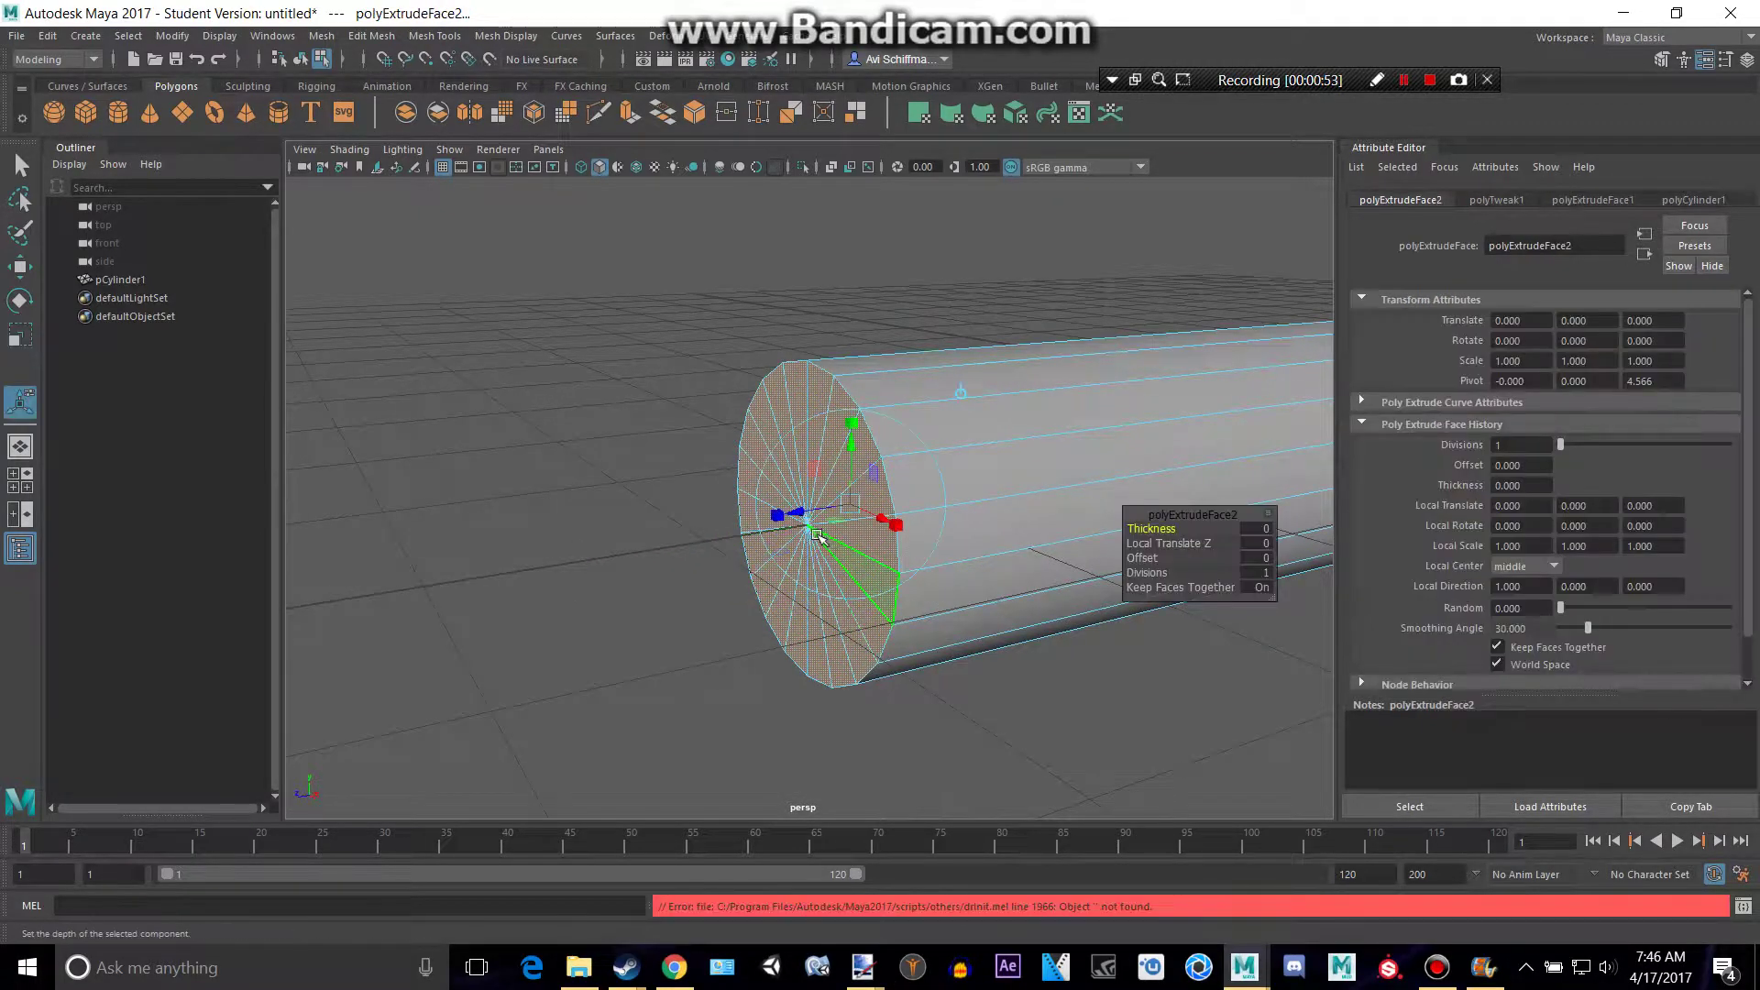
pyautogui.moveTo(821, 530)
pyautogui.mouseDown()
pyautogui.moveTo(775, 548)
pyautogui.moveTo(794, 516)
pyautogui.mouseUp()
# Step: Extrude the inset butt-end faces again and push them outward by about 0.088
pyautogui.hotkey('ctrl', 'e')
pyautogui.scroll(-4, 845, 513)
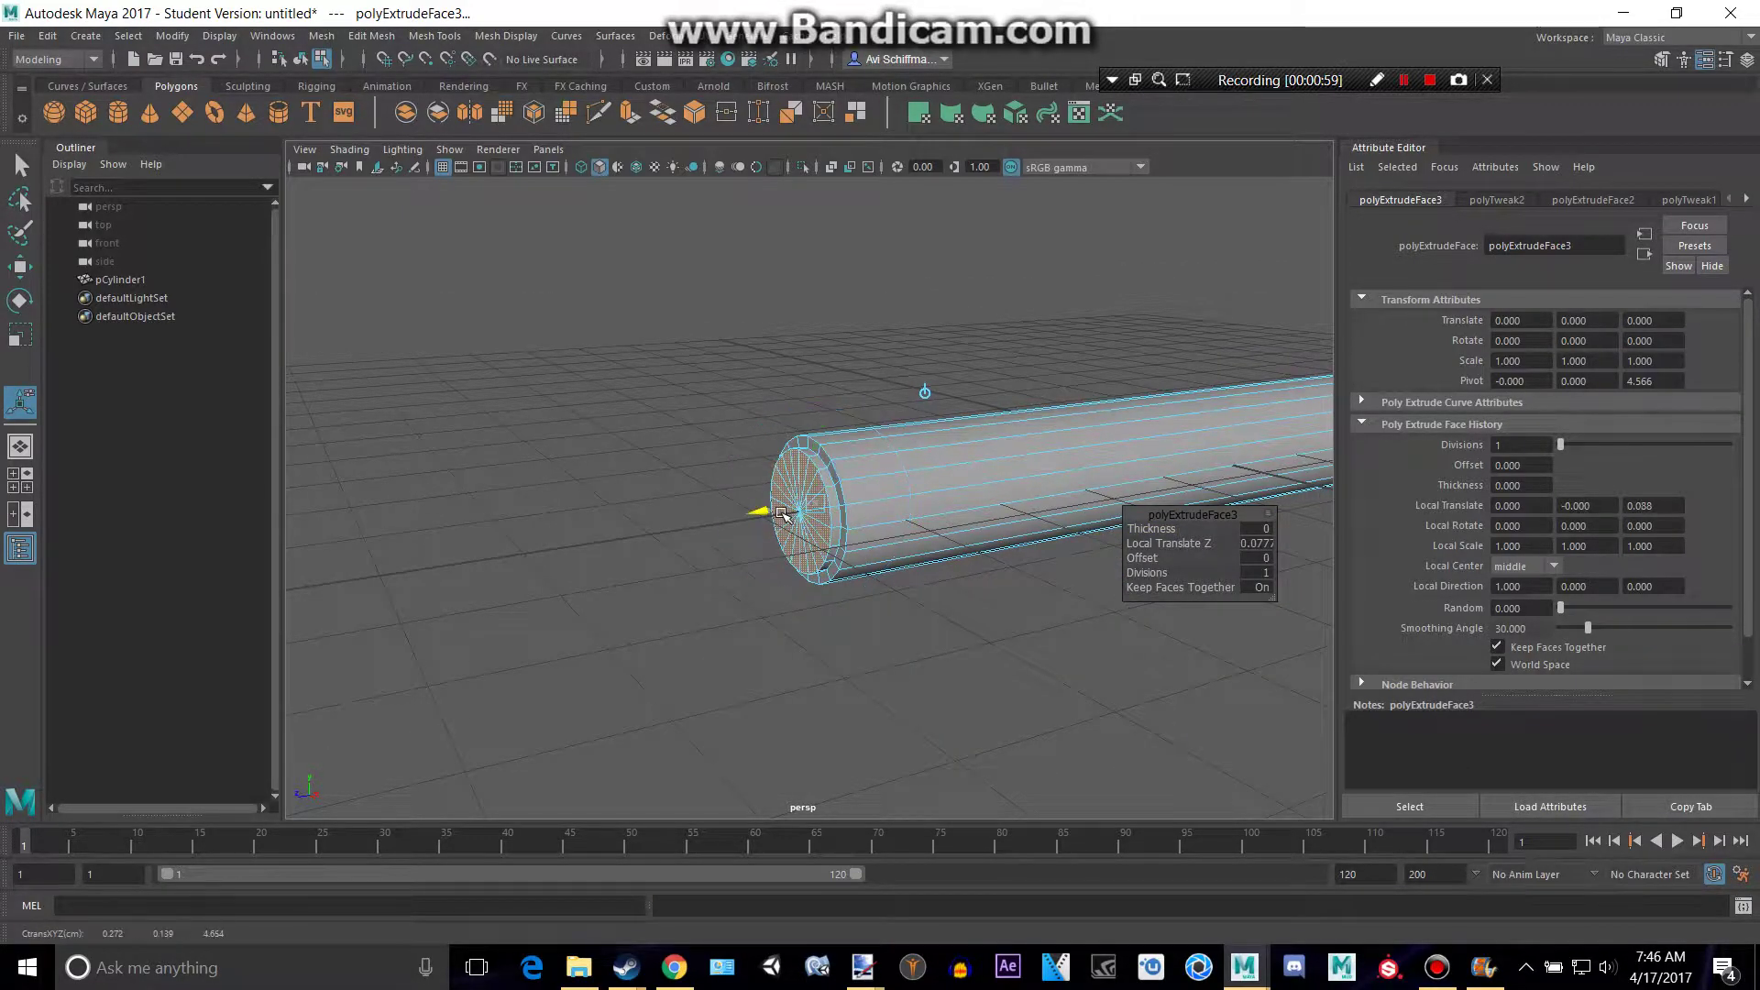
pyautogui.scroll(-3, 865, 514)
pyautogui.keyDown('alt'); pyautogui.moveTo(865, 513); pyautogui.dragTo(550, 505, button='middle'); pyautogui.keyUp('alt')
pyautogui.keyDown('alt'); pyautogui.moveTo(1018, 486); pyautogui.dragTo(769, 480, button='middle'); pyautogui.keyUp('alt')
pyautogui.scroll(-2, 620, 485)
# Step: Examine the pool cue image results and the enlarged reference for the colours of the handle and shaft
pyautogui.hotkey('alt', 'Tab')
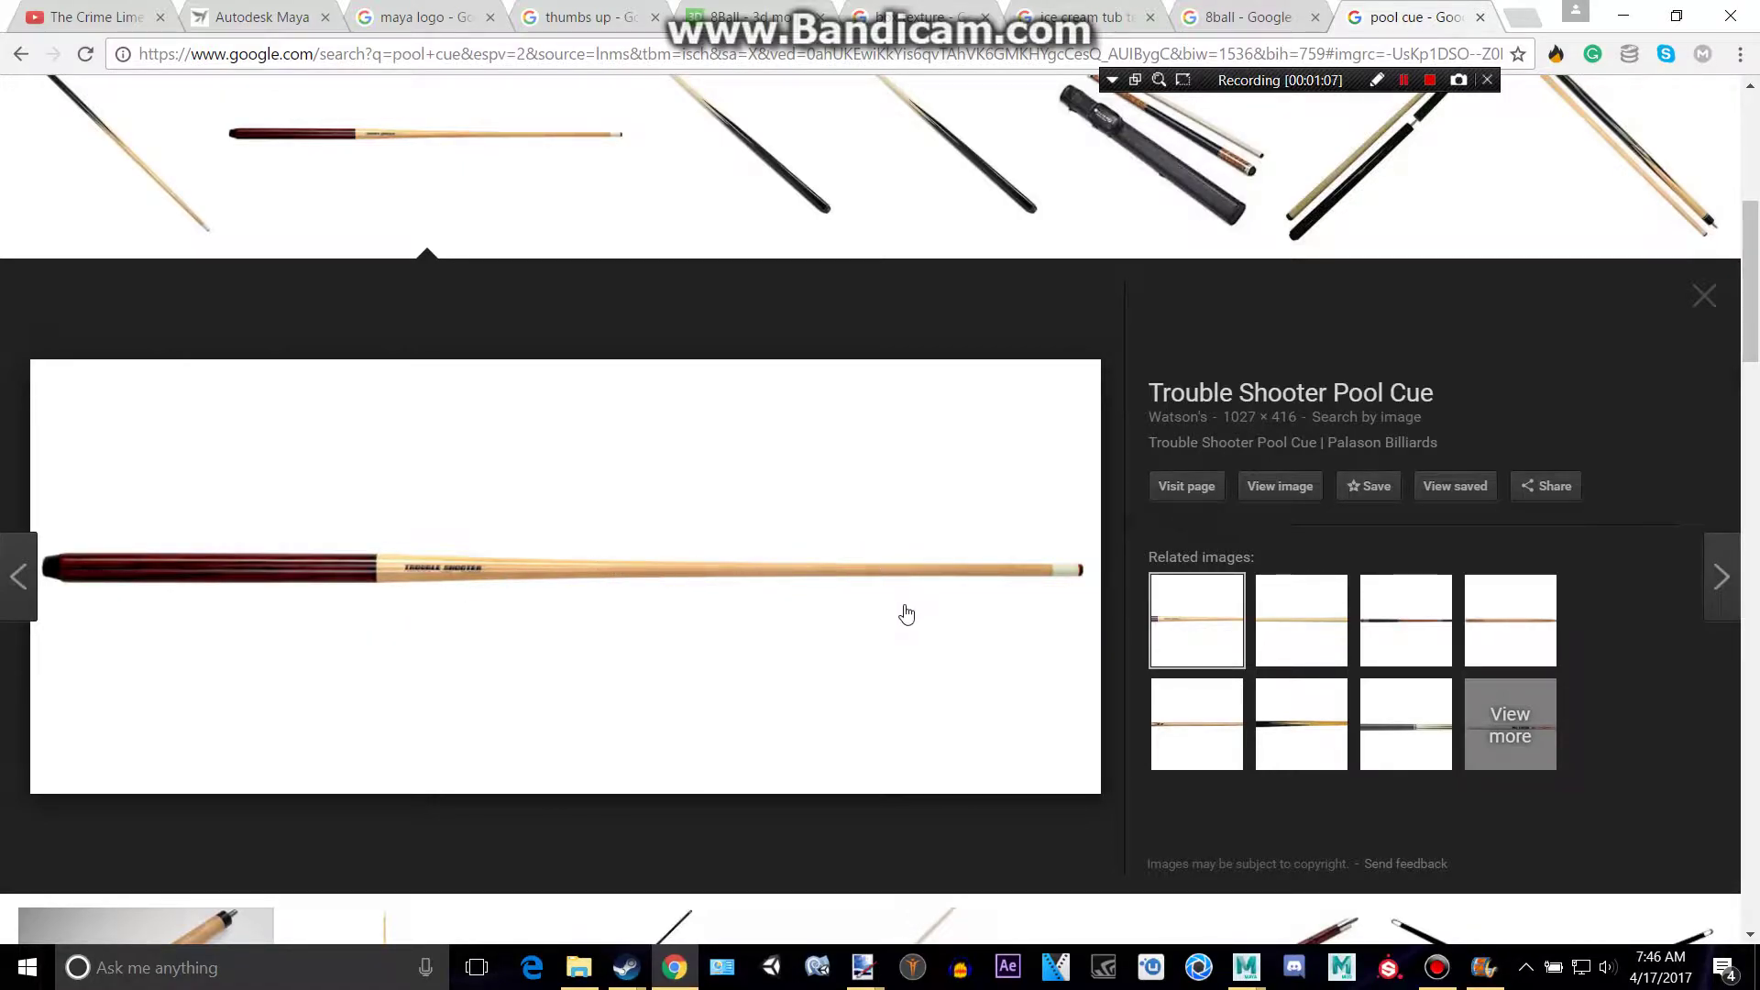
pyautogui.scroll(7, 436, 590)
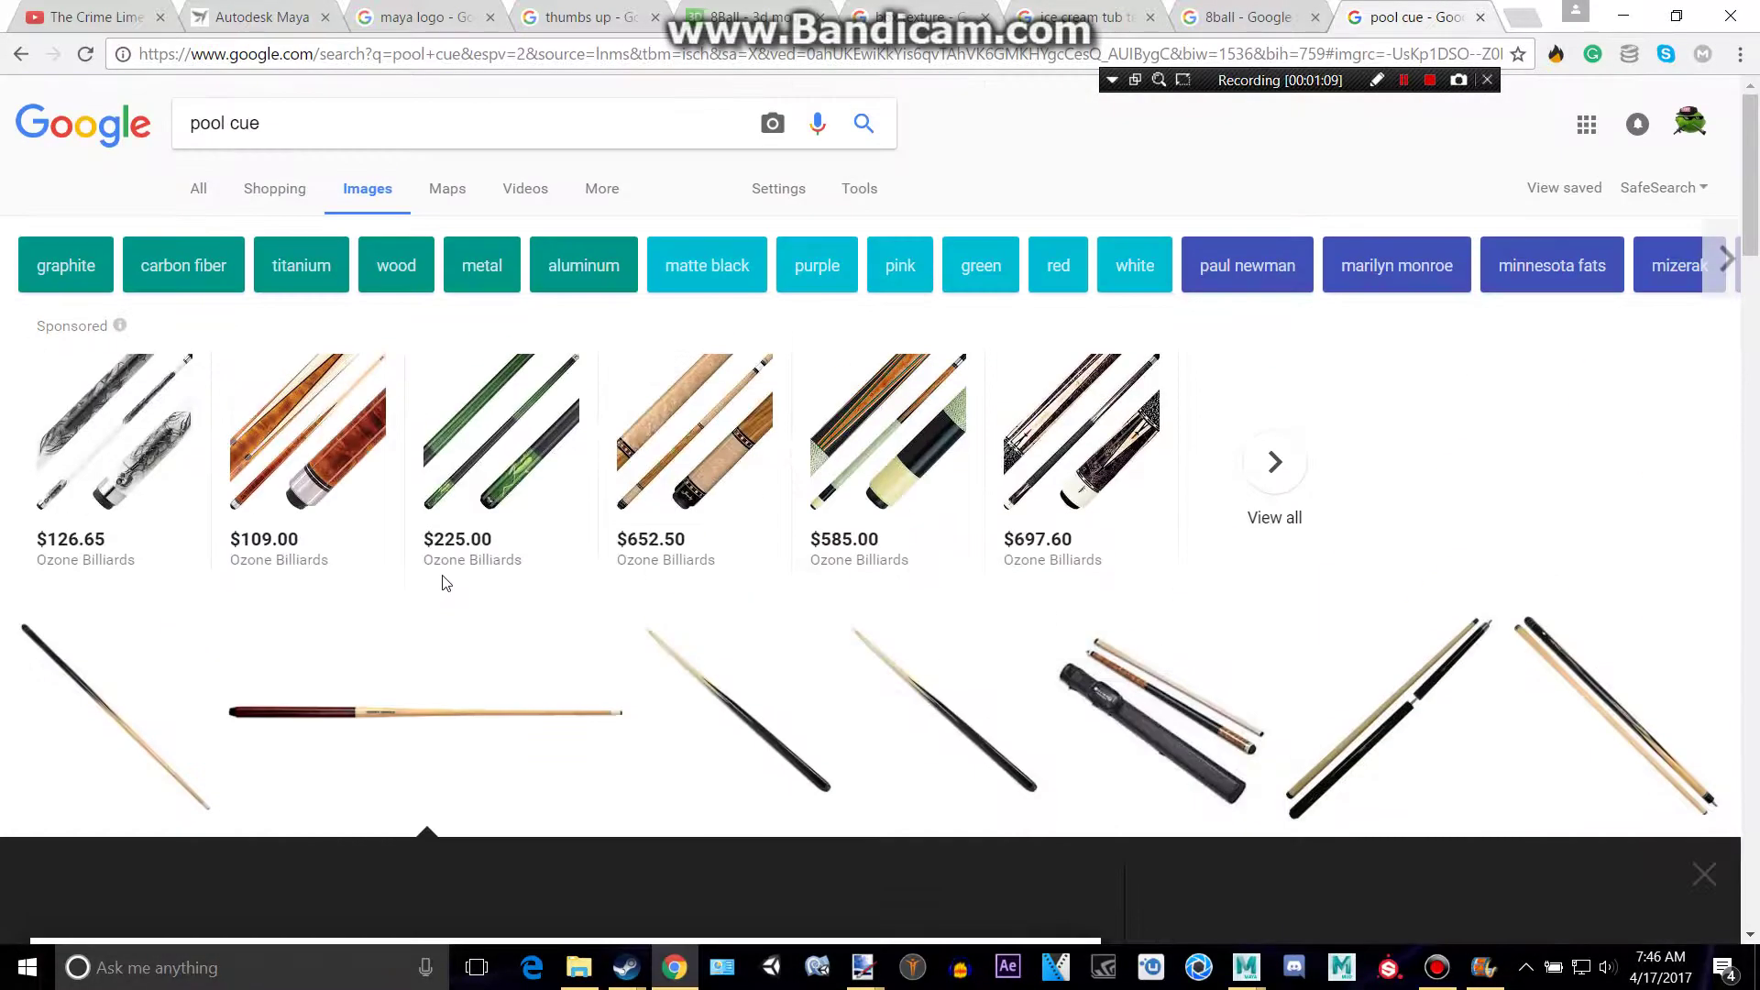
pyautogui.scroll(-1, 444, 579)
pyautogui.scroll(1, 444, 583)
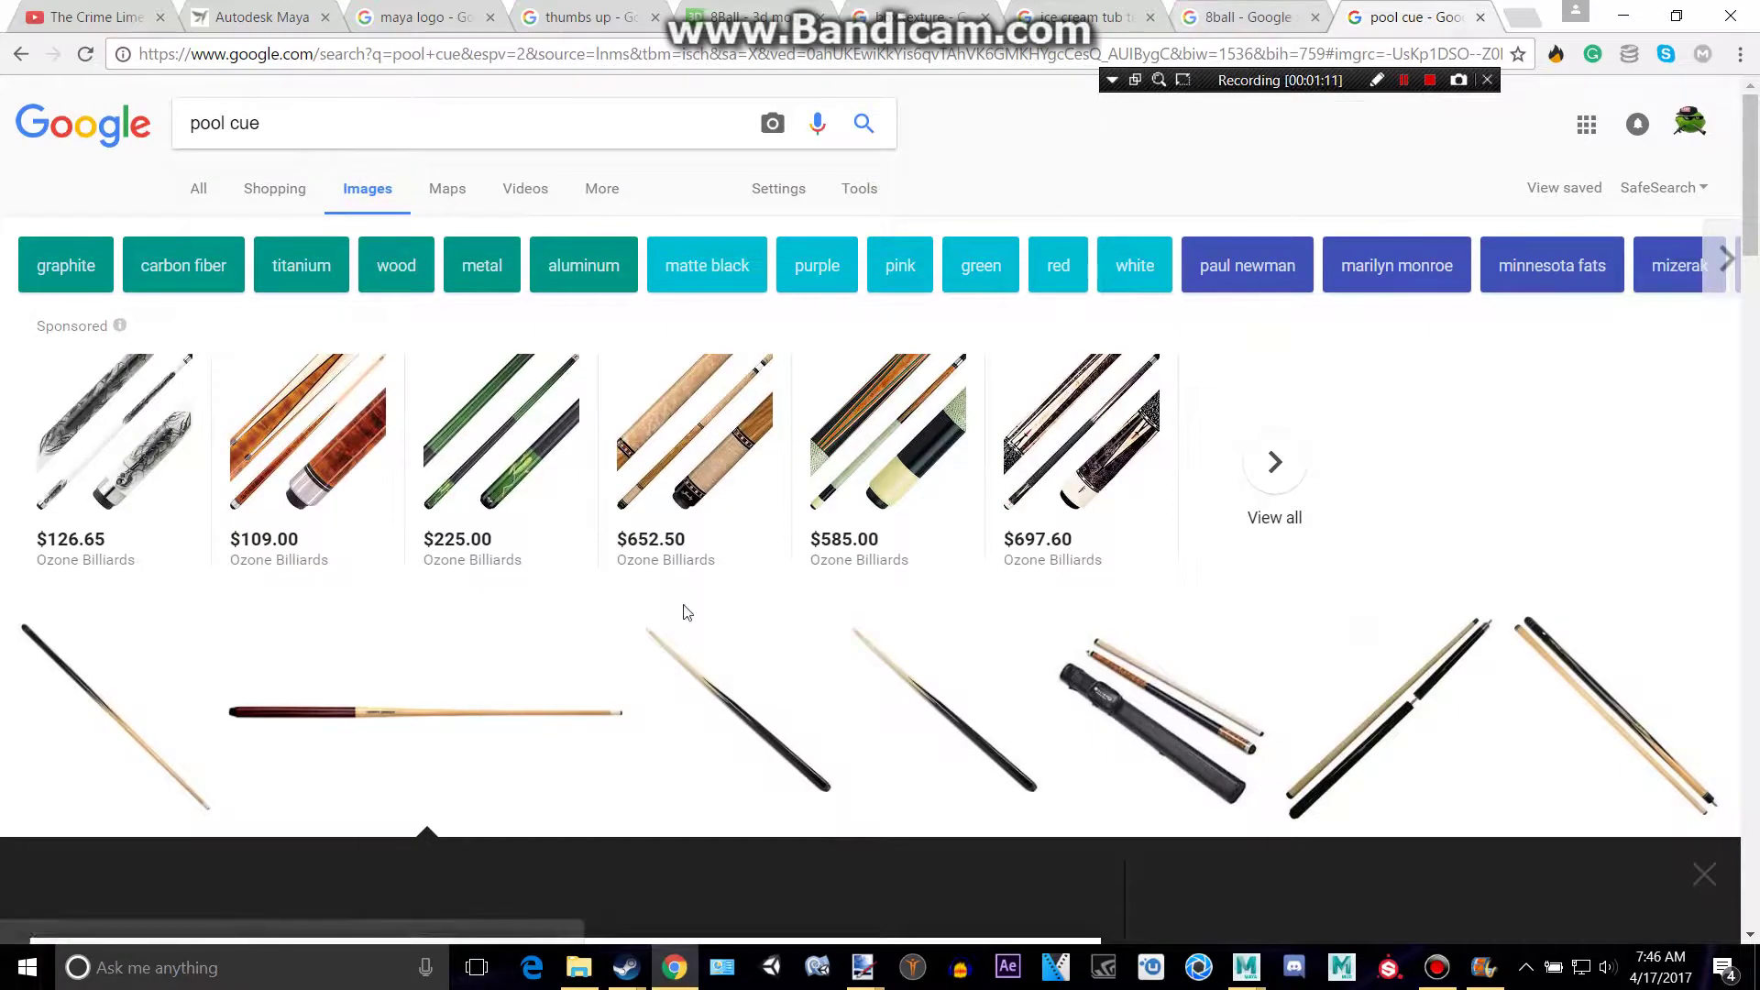
pyautogui.scroll(-6, 556, 652)
pyautogui.scroll(5, 574, 661)
pyautogui.hotkey('alt', 'Tab')
pyautogui.hotkey('alt', 'Tab')
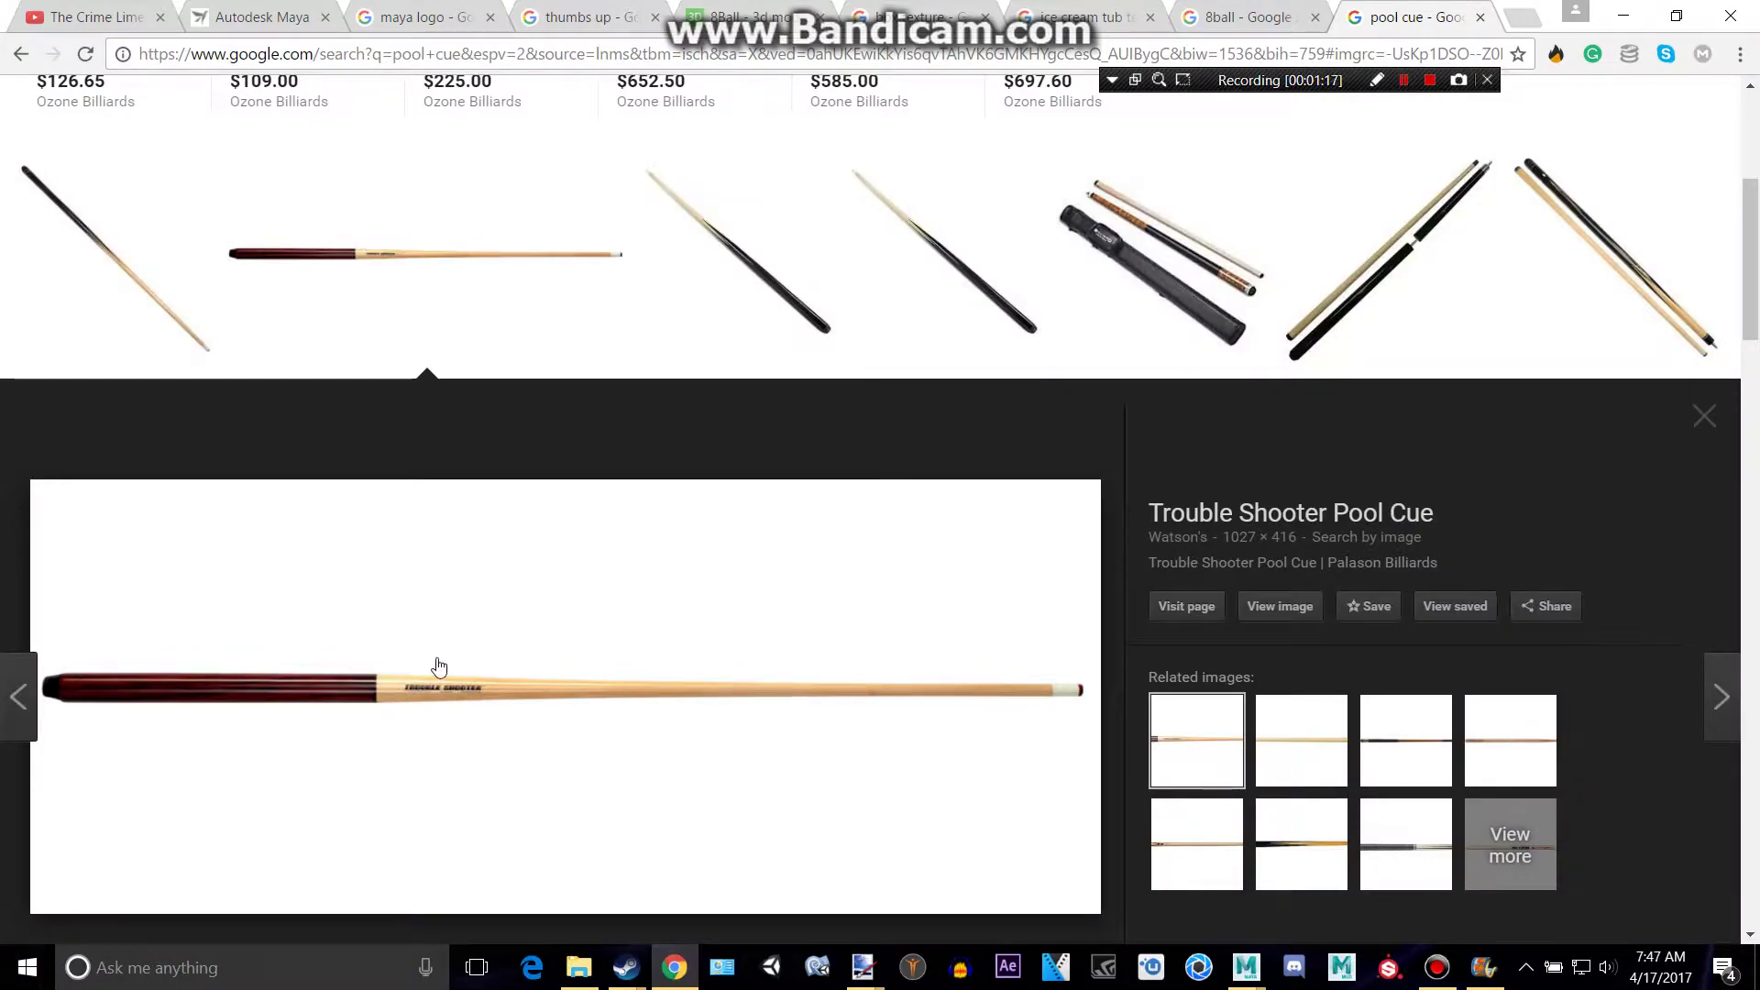
pyautogui.hotkey('alt', 'Tab')
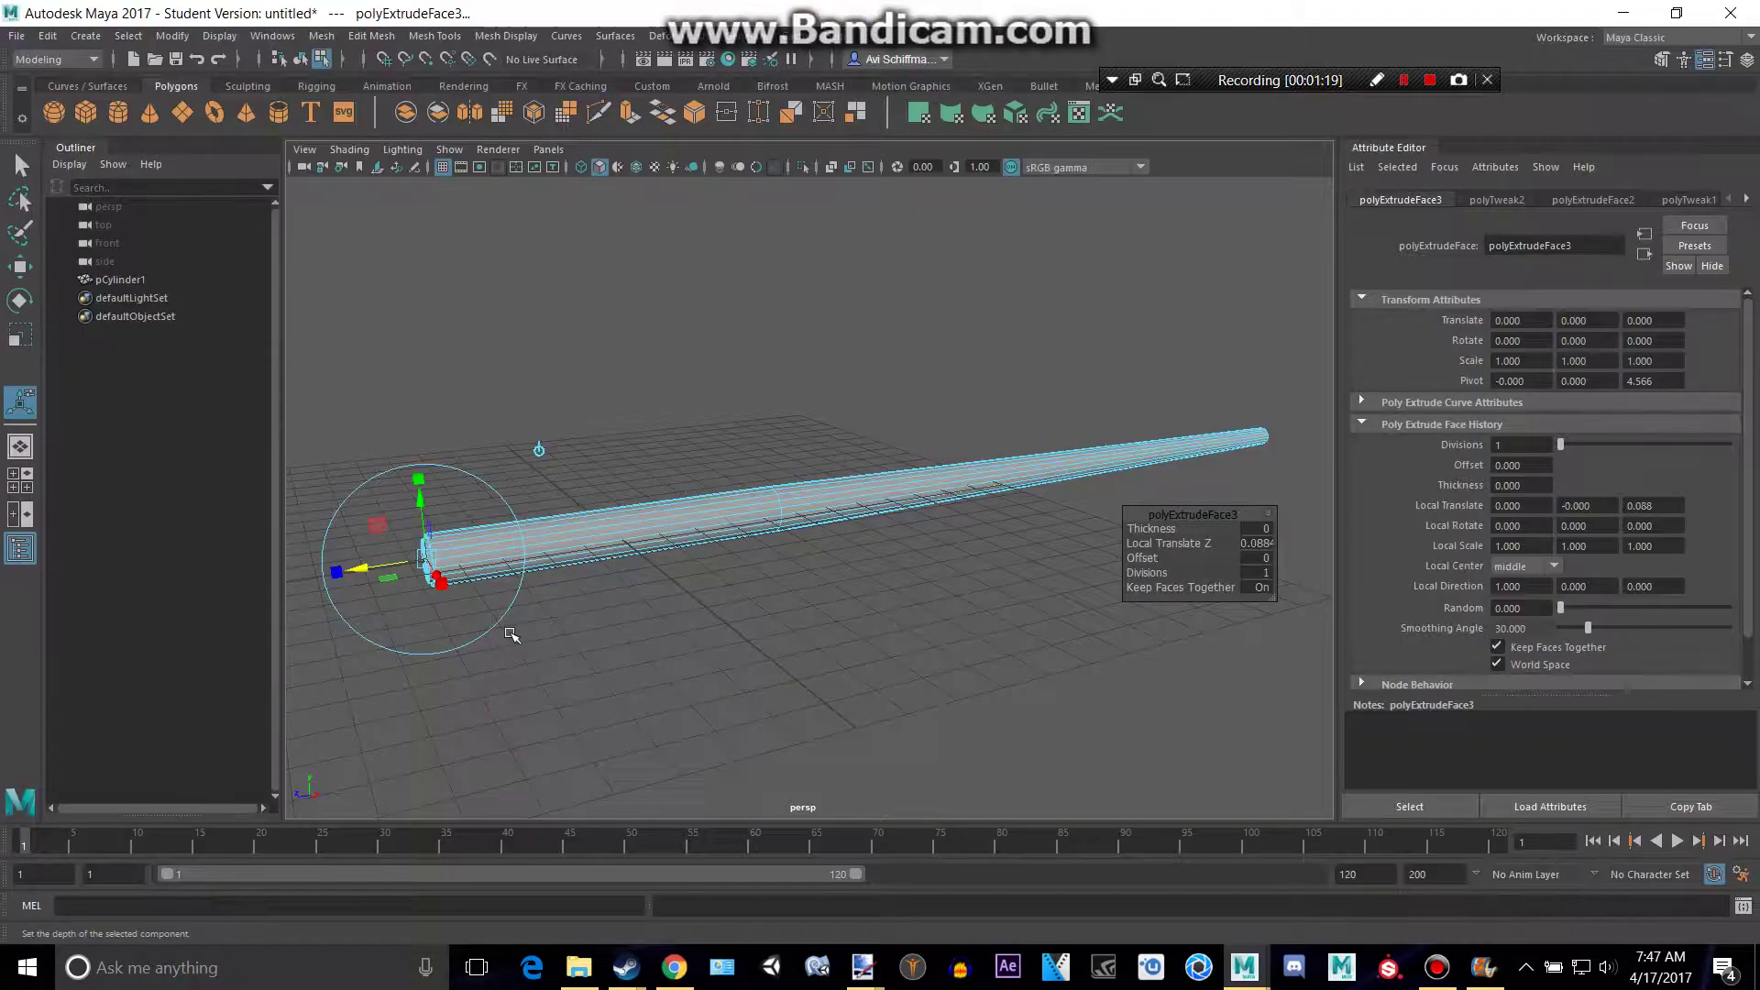
# Step: Assign a new Blinn material to the faces of the cue's tapered shaft
pyautogui.keyDown('alt'); pyautogui.moveTo(511, 632); pyautogui.dragTo(526, 621); pyautogui.keyUp('alt')
pyautogui.keyDown('alt'); pyautogui.moveTo(526, 621); pyautogui.dragTo(452, 546, button='middle'); pyautogui.keyUp('alt')
pyautogui.keyDown('alt'); pyautogui.moveTo(452, 547); pyautogui.dragTo(573, 555); pyautogui.keyUp('alt')
pyautogui.scroll(-4, 573, 554)
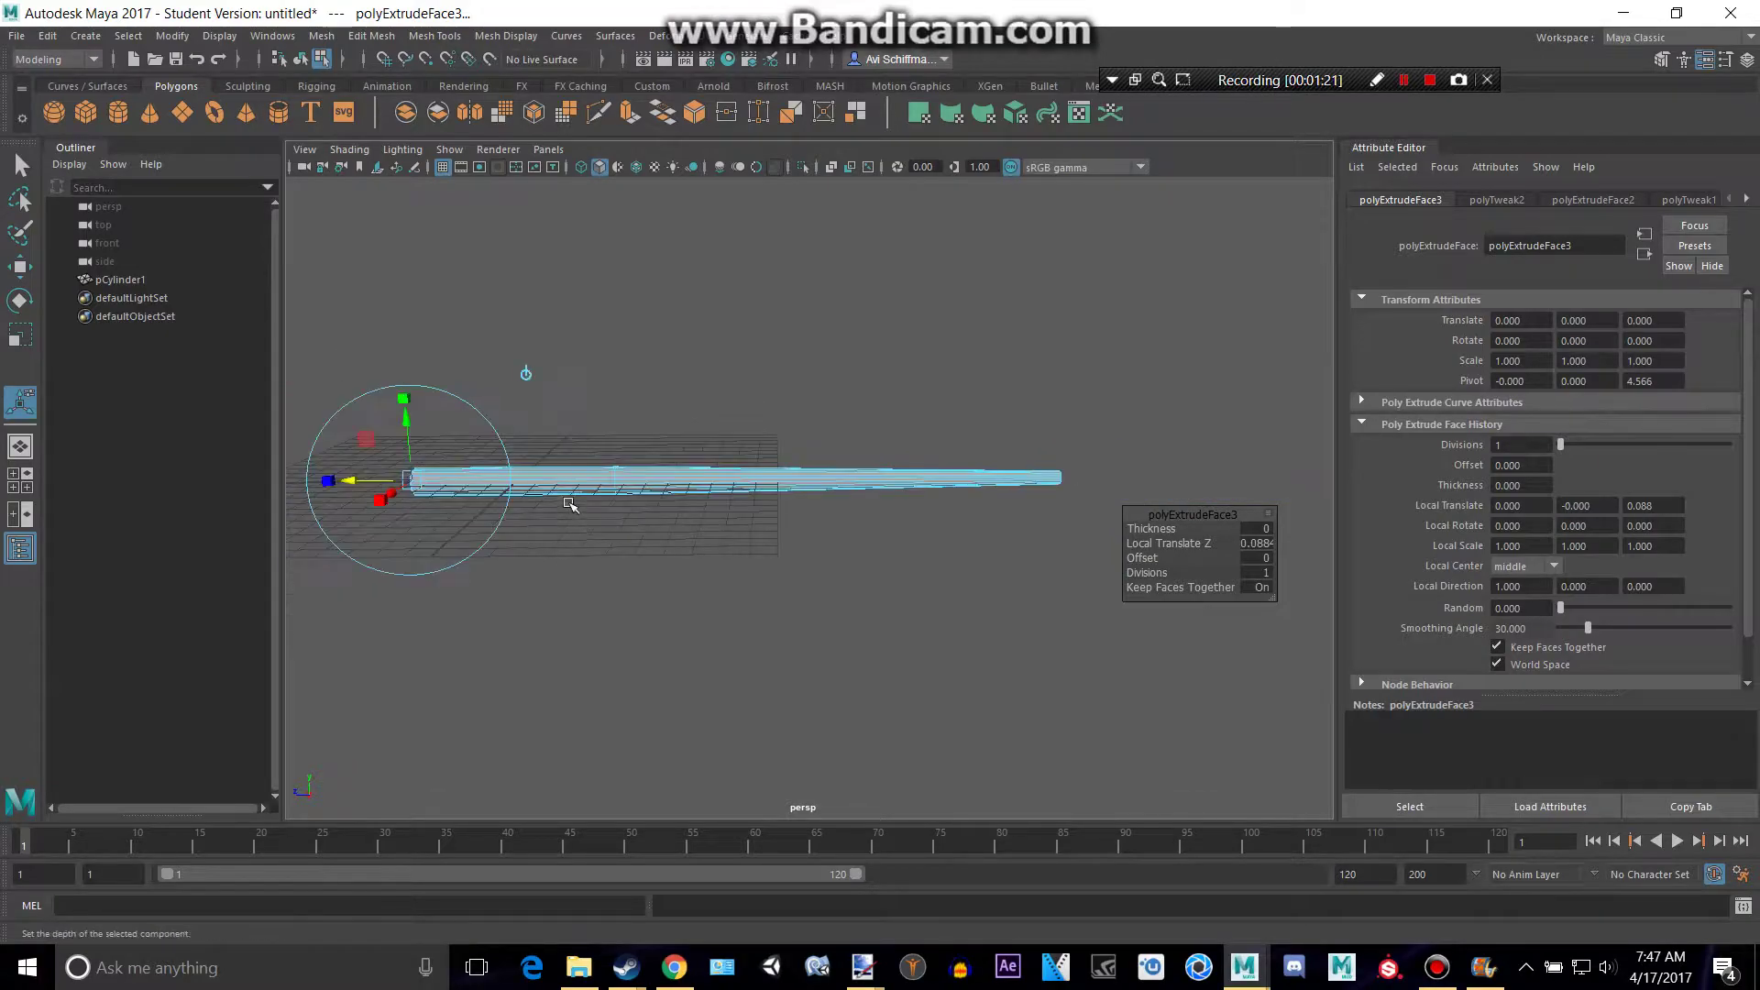
pyautogui.moveTo(1037, 616); pyautogui.dragTo(1042, 617)
pyautogui.moveTo(887, 487); pyautogui.dragTo(899, 895, button='right')
pyautogui.click(692, 496)
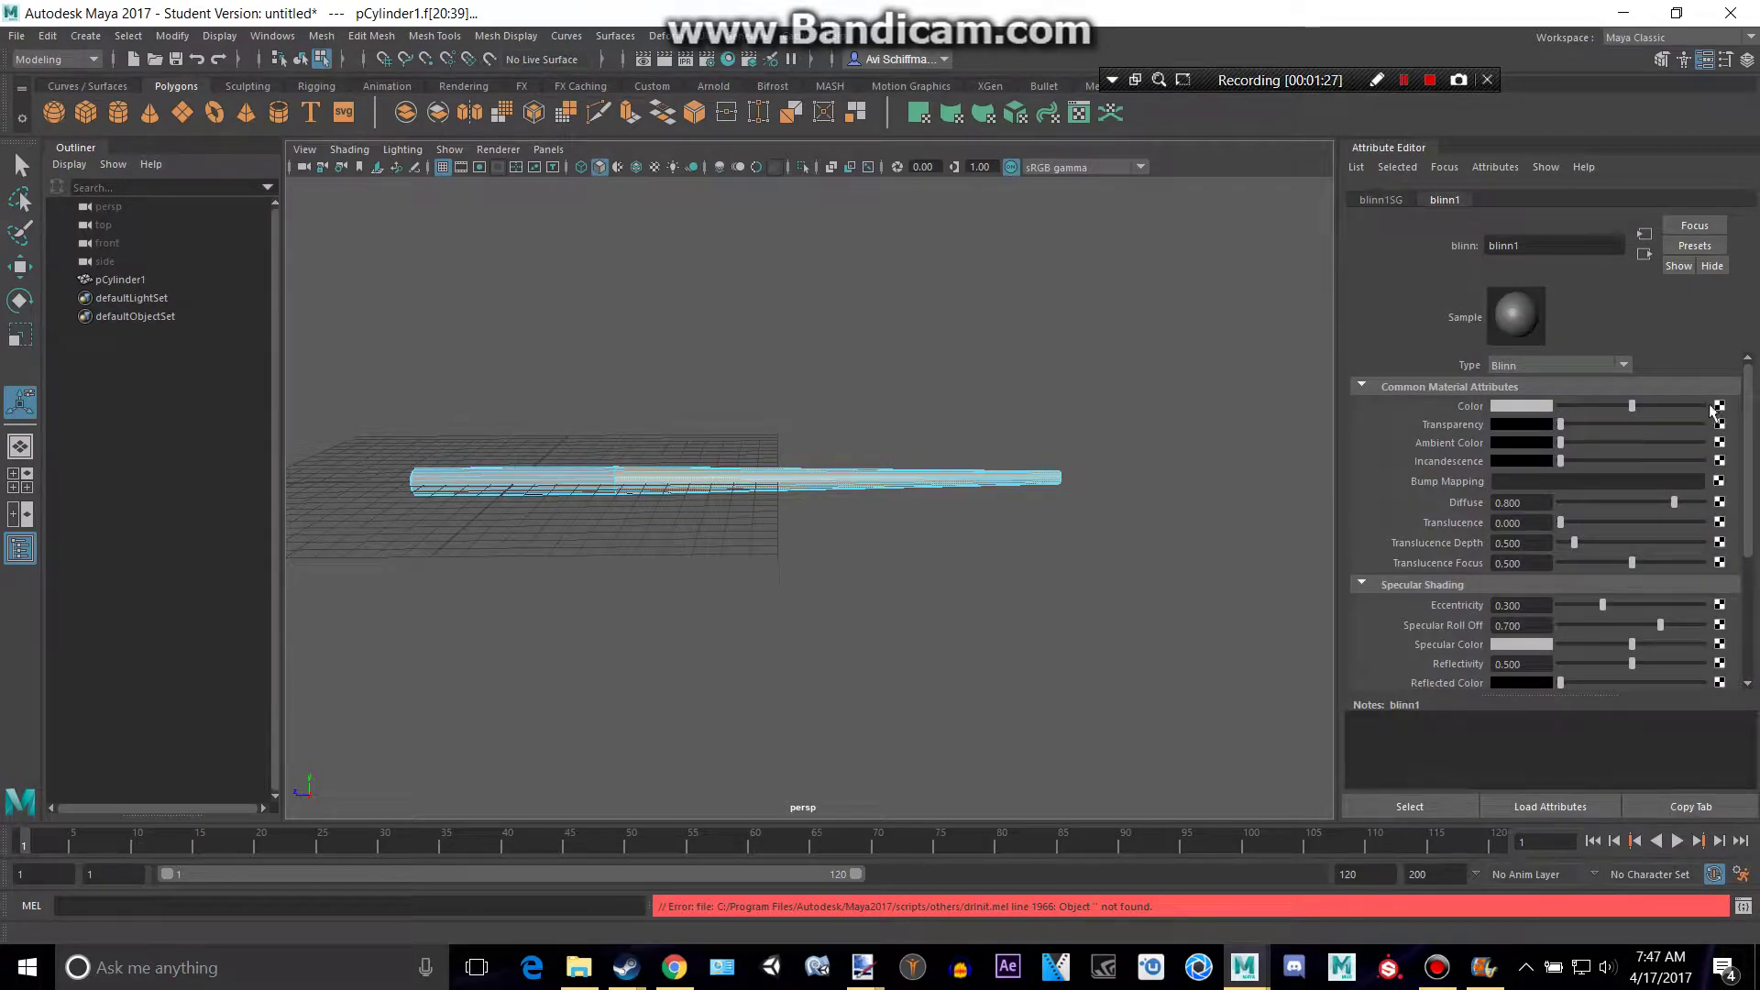
# Step: Map the Blinn's Color to a File texture that uses the image wood.jpg
pyautogui.click(1719, 406)
pyautogui.click(807, 498)
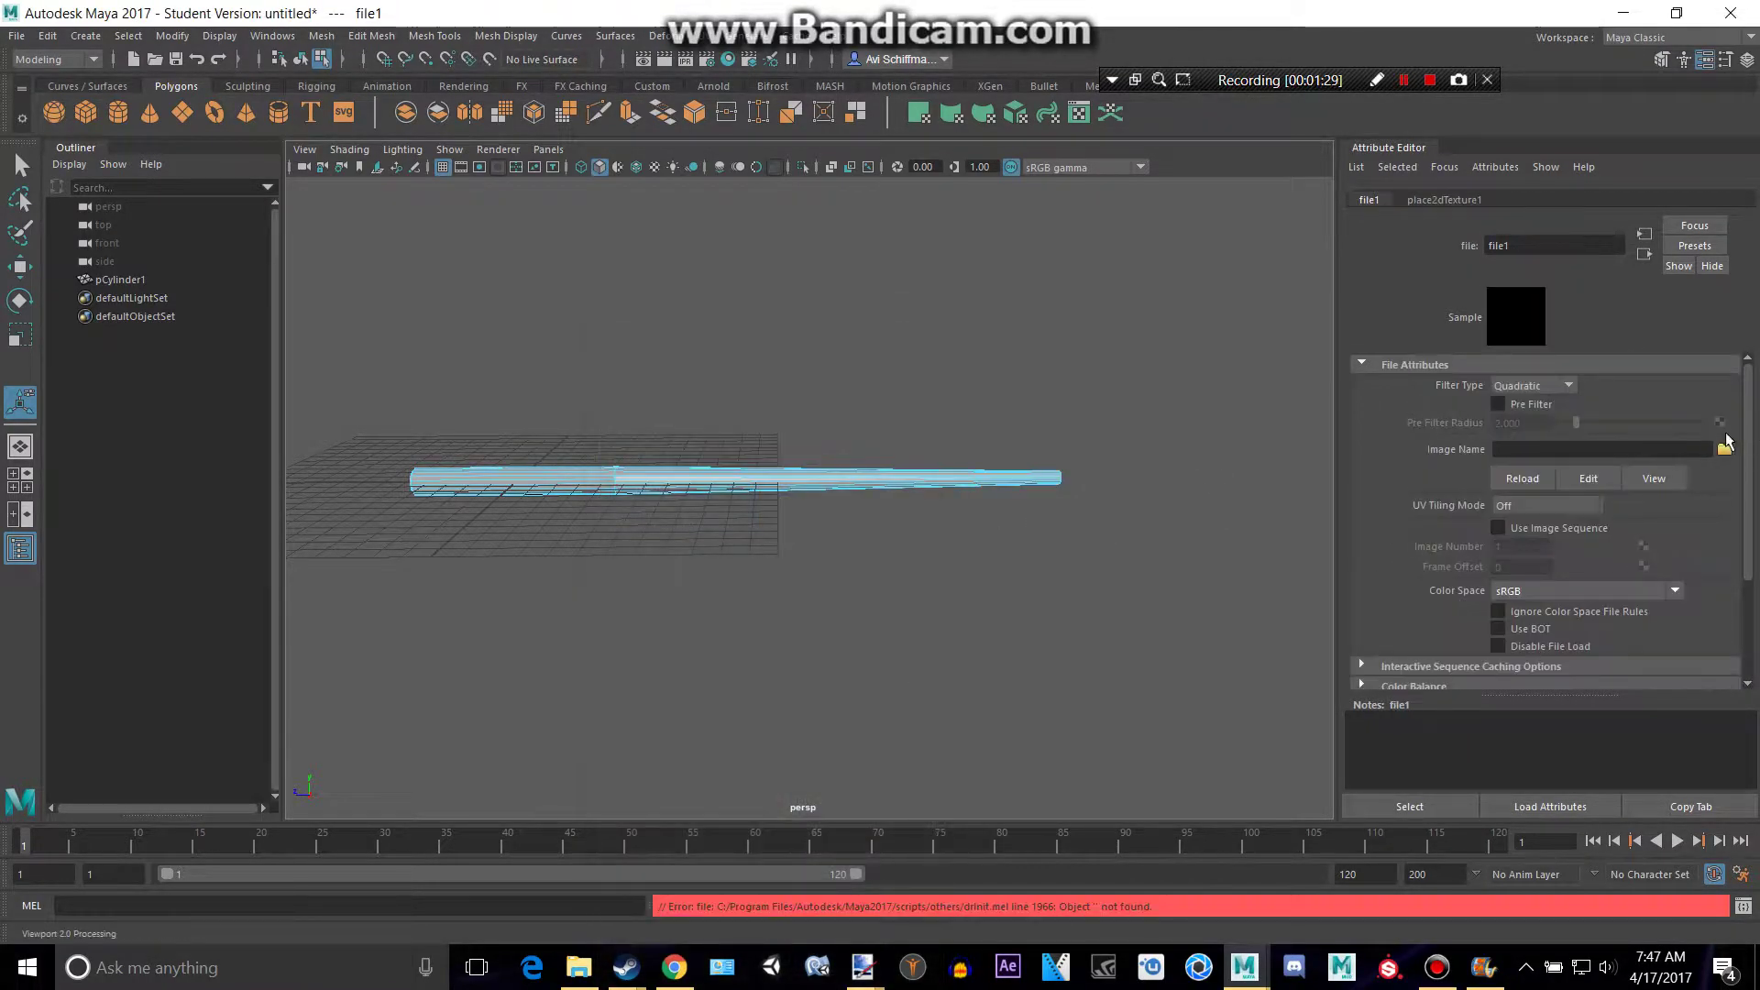
pyautogui.click(1725, 450)
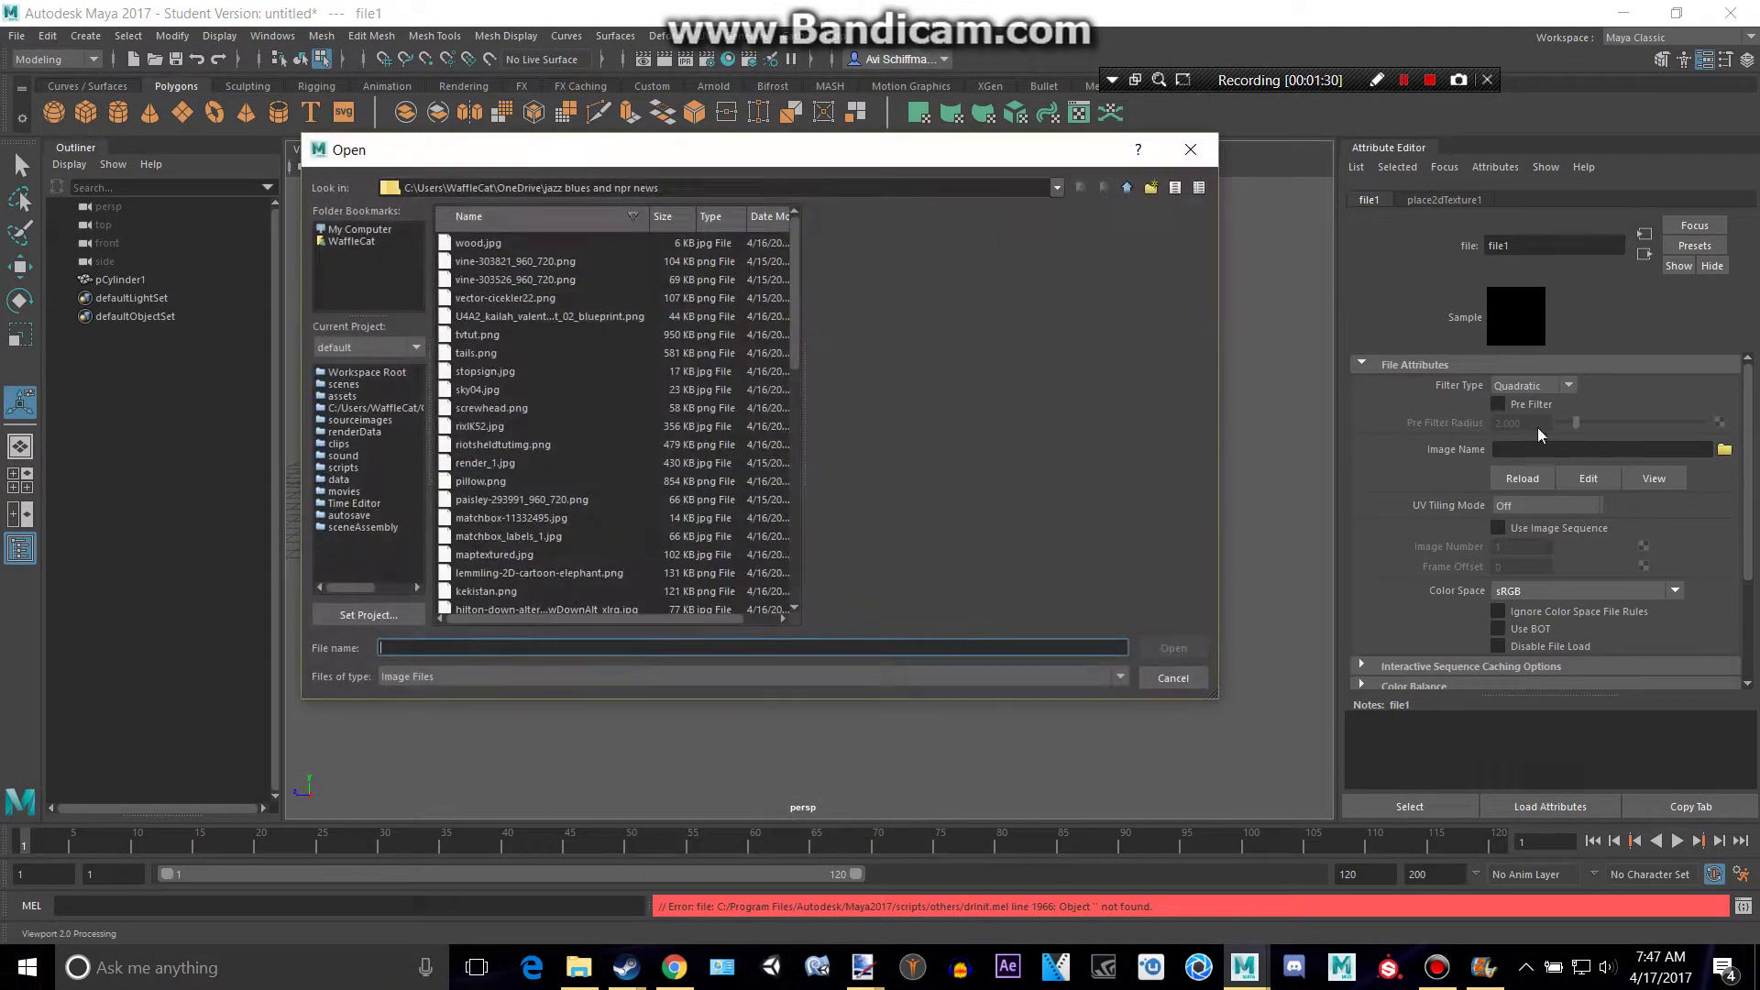
pyautogui.click(478, 243)
pyautogui.click(1174, 647)
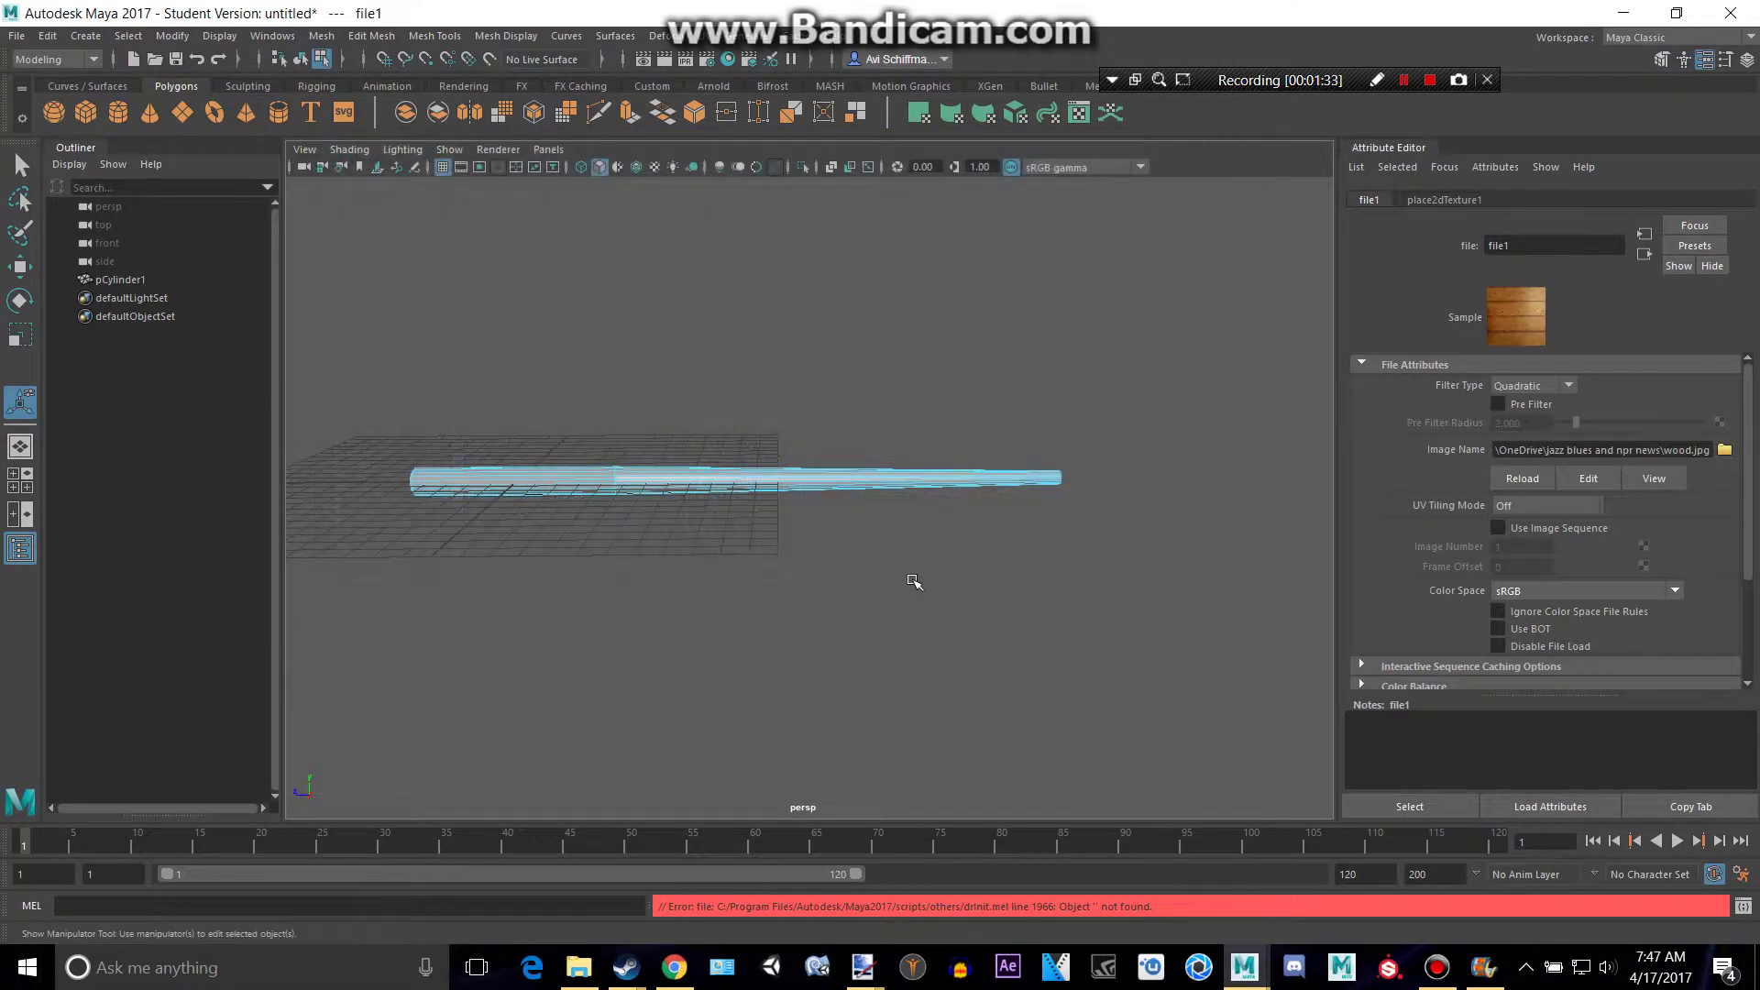
# Step: Turn on textured display, return to object mode and inspect the wood shaft against the reference cue
pyautogui.press('6')
pyautogui.scroll(3, 913, 581)
pyautogui.keyDown('alt'); pyautogui.moveTo(884, 601); pyautogui.dragTo(924, 617); pyautogui.keyUp('alt')
pyautogui.hotkey('alt', 'Tab')
pyautogui.hotkey('alt', 'Tab')
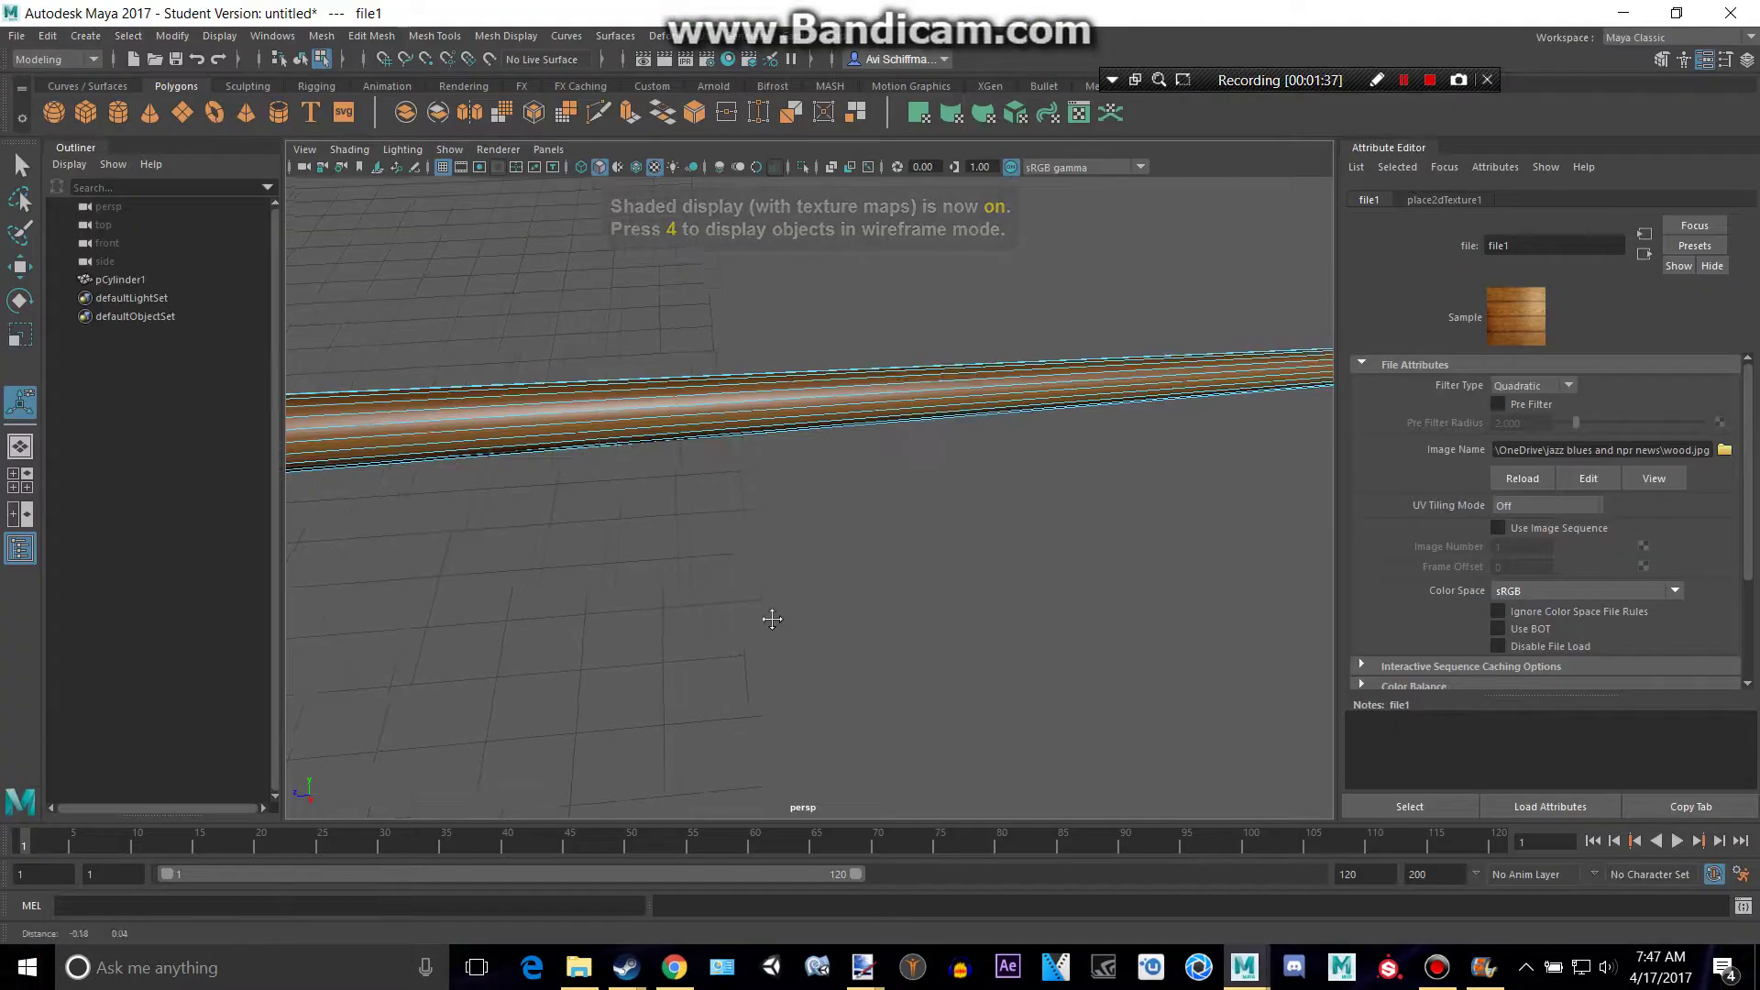
pyautogui.click(957, 629)
pyautogui.moveTo(865, 495); pyautogui.dragTo(949, 380, button='right')
pyautogui.click(907, 631)
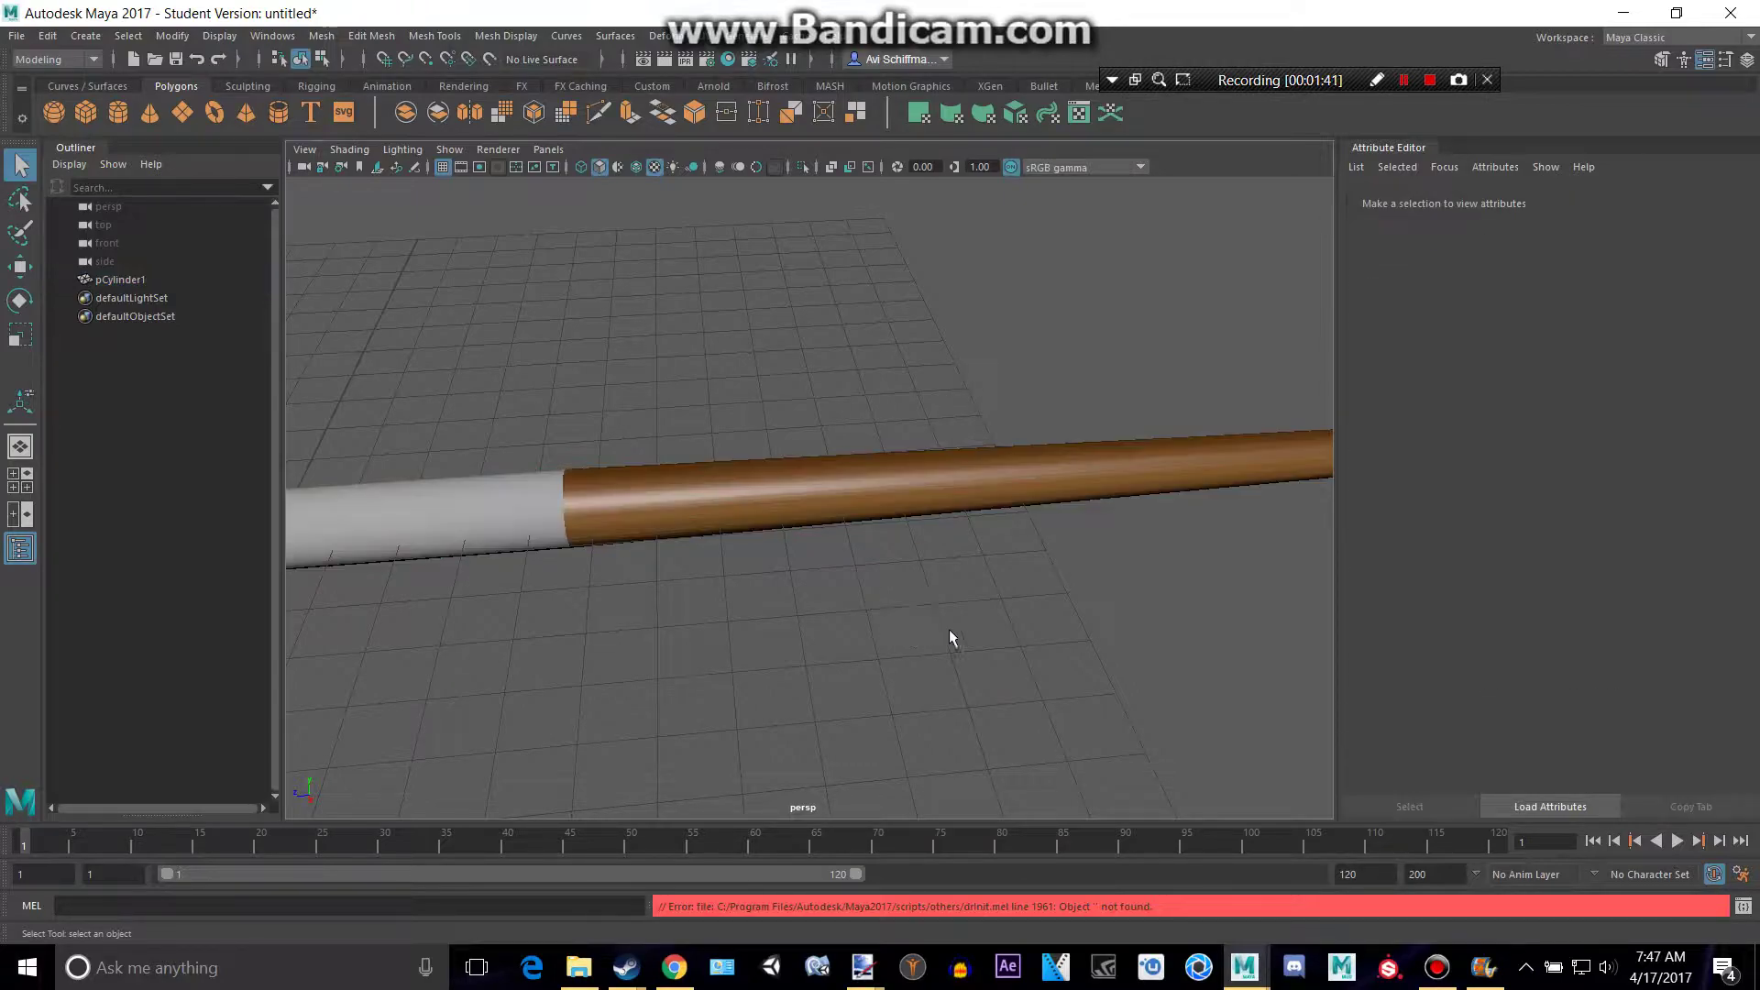
pyautogui.keyDown('alt'); pyautogui.moveTo(972, 631); pyautogui.dragTo(710, 567); pyautogui.keyUp('alt')
pyautogui.hotkey('alt', 'Tab')
pyautogui.hotkey('alt', 'Tab')
pyautogui.keyDown('alt'); pyautogui.moveTo(603, 536); pyautogui.dragTo(663, 598); pyautogui.keyUp('alt')
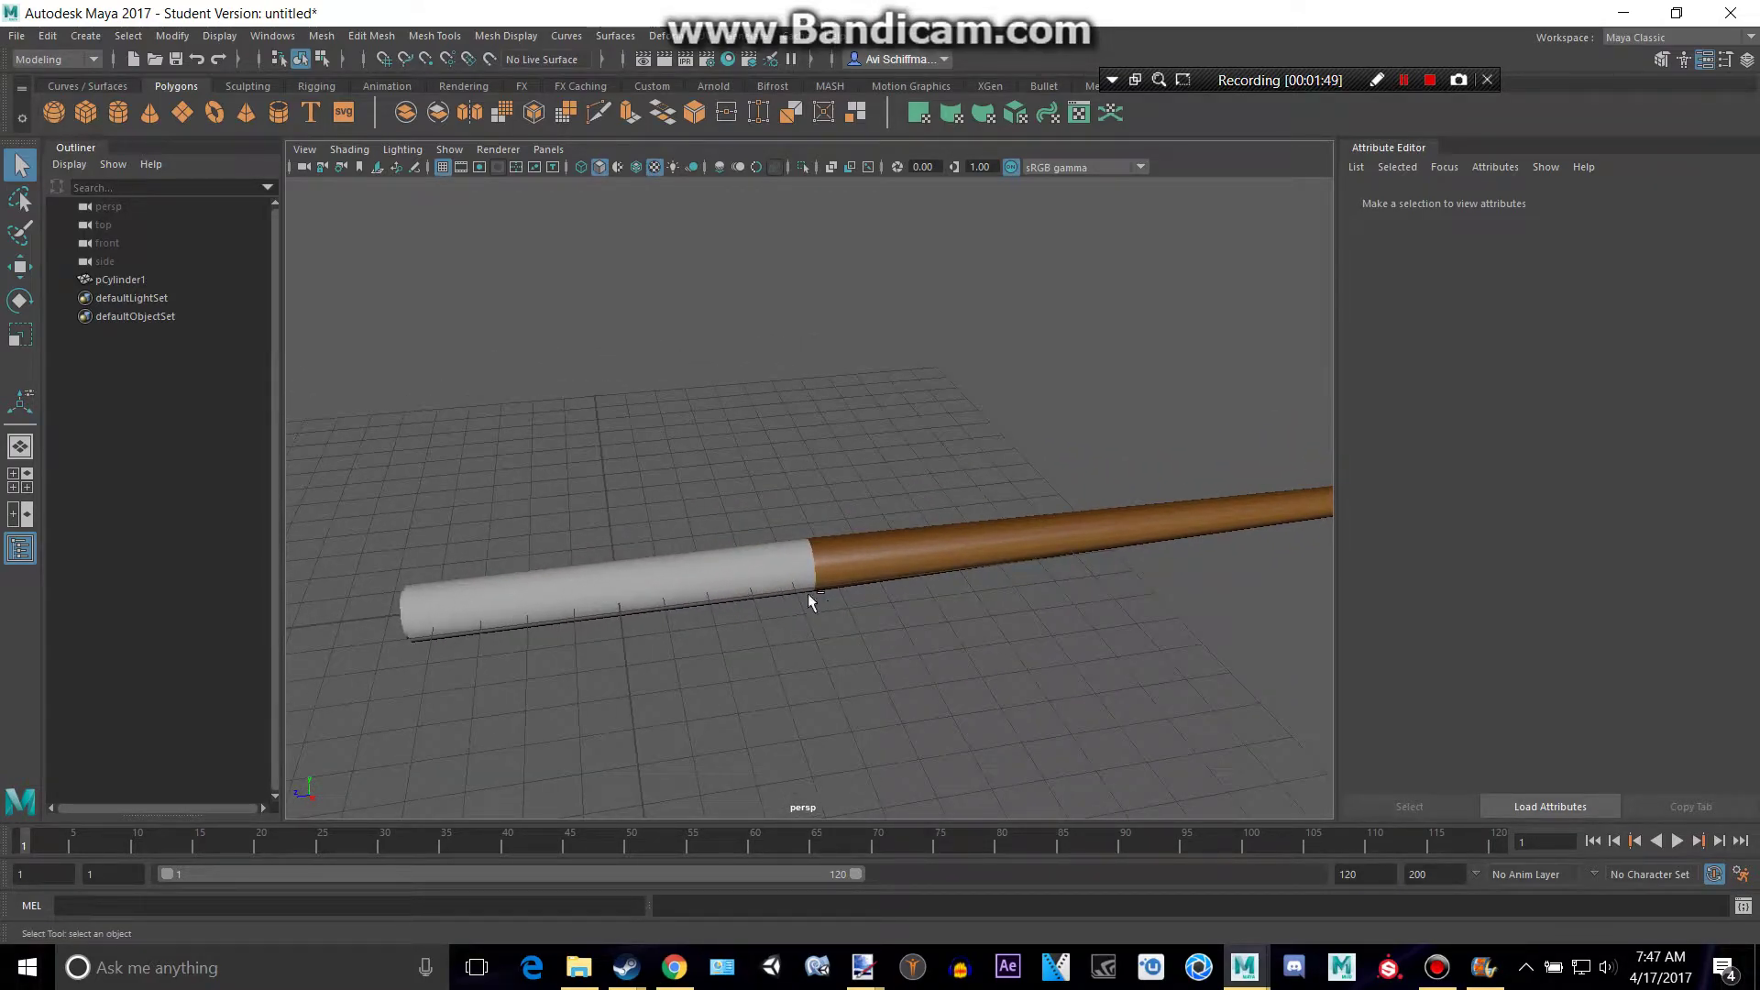
# Step: Undo the wood texture and the Blinn assignment on the shaft
pyautogui.hotkey('ctrl', 'z')
pyautogui.hotkey('ctrl', 'z')
pyautogui.hotkey('ctrl', 'z')
pyautogui.hotkey('ctrl', 'z')
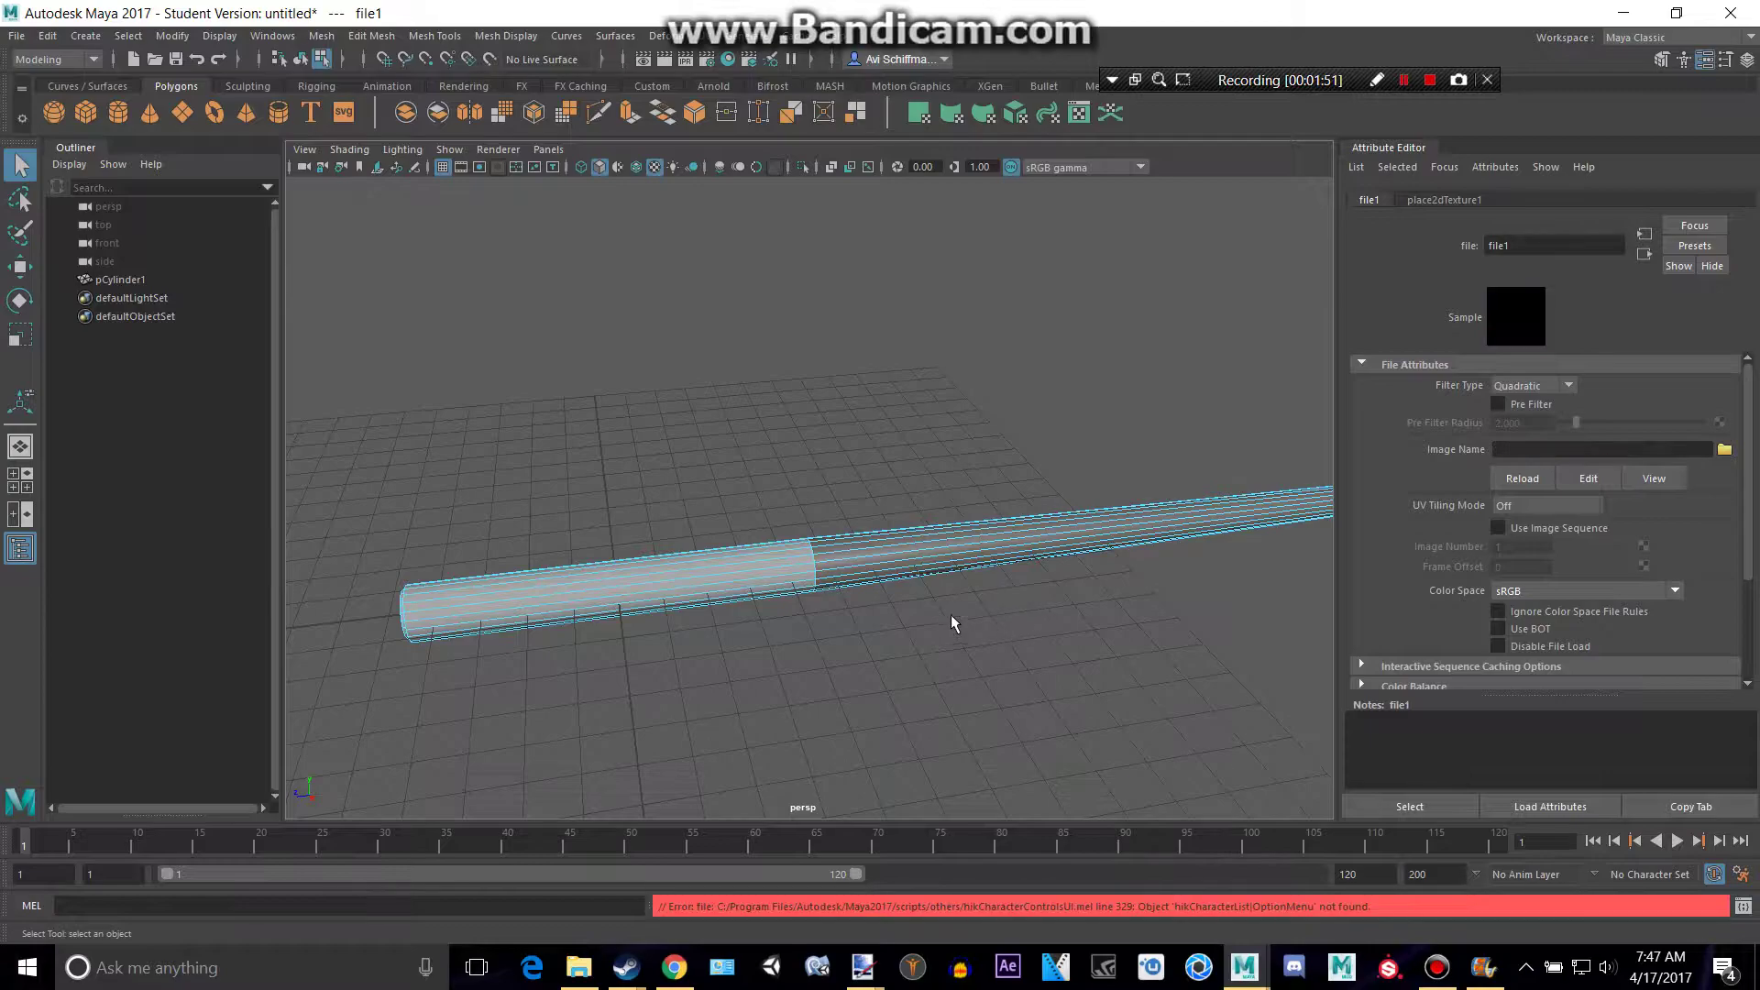
pyautogui.hotkey('ctrl', 'z')
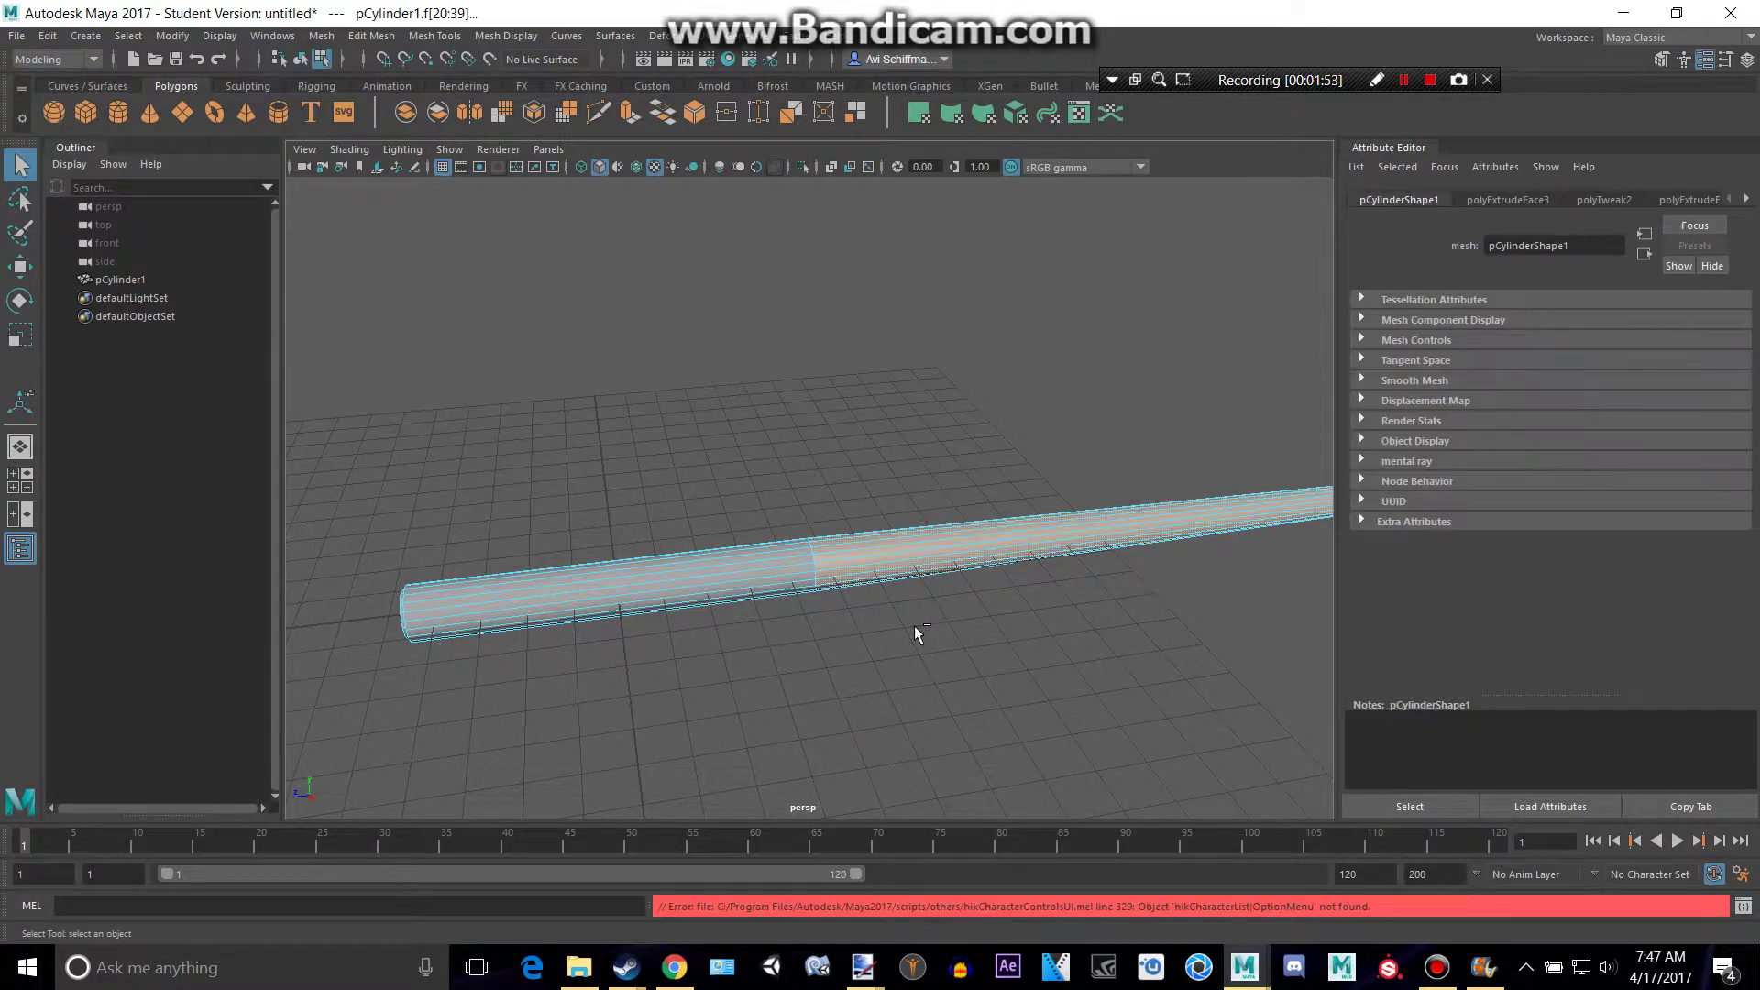
pyautogui.hotkey('ctrl', 'z')
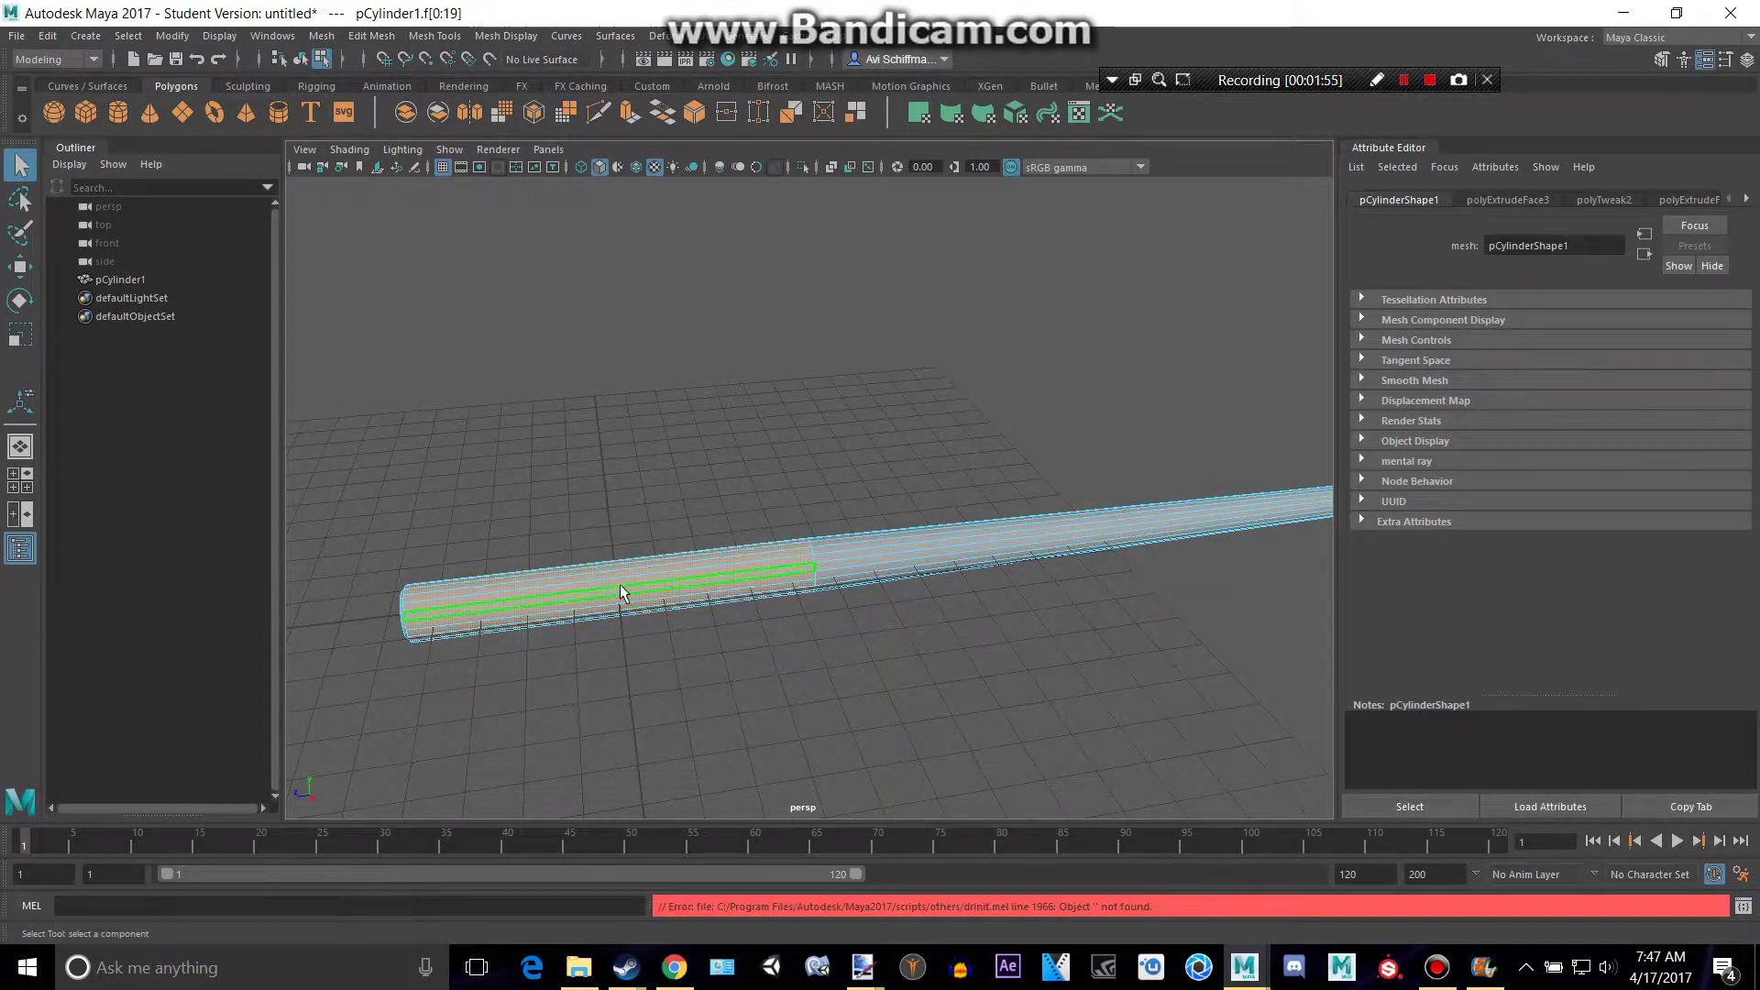
# Step: Assign a new Blinn material to the side faces of the cue's handle
pyautogui.keyDown('alt'); pyautogui.moveTo(620, 586); pyautogui.dragTo(633, 495); pyautogui.keyUp('alt')
pyautogui.moveTo(435, 451); pyautogui.dragTo(543, 761)
pyautogui.moveTo(601, 596); pyautogui.dragTo(662, 894, button='right')
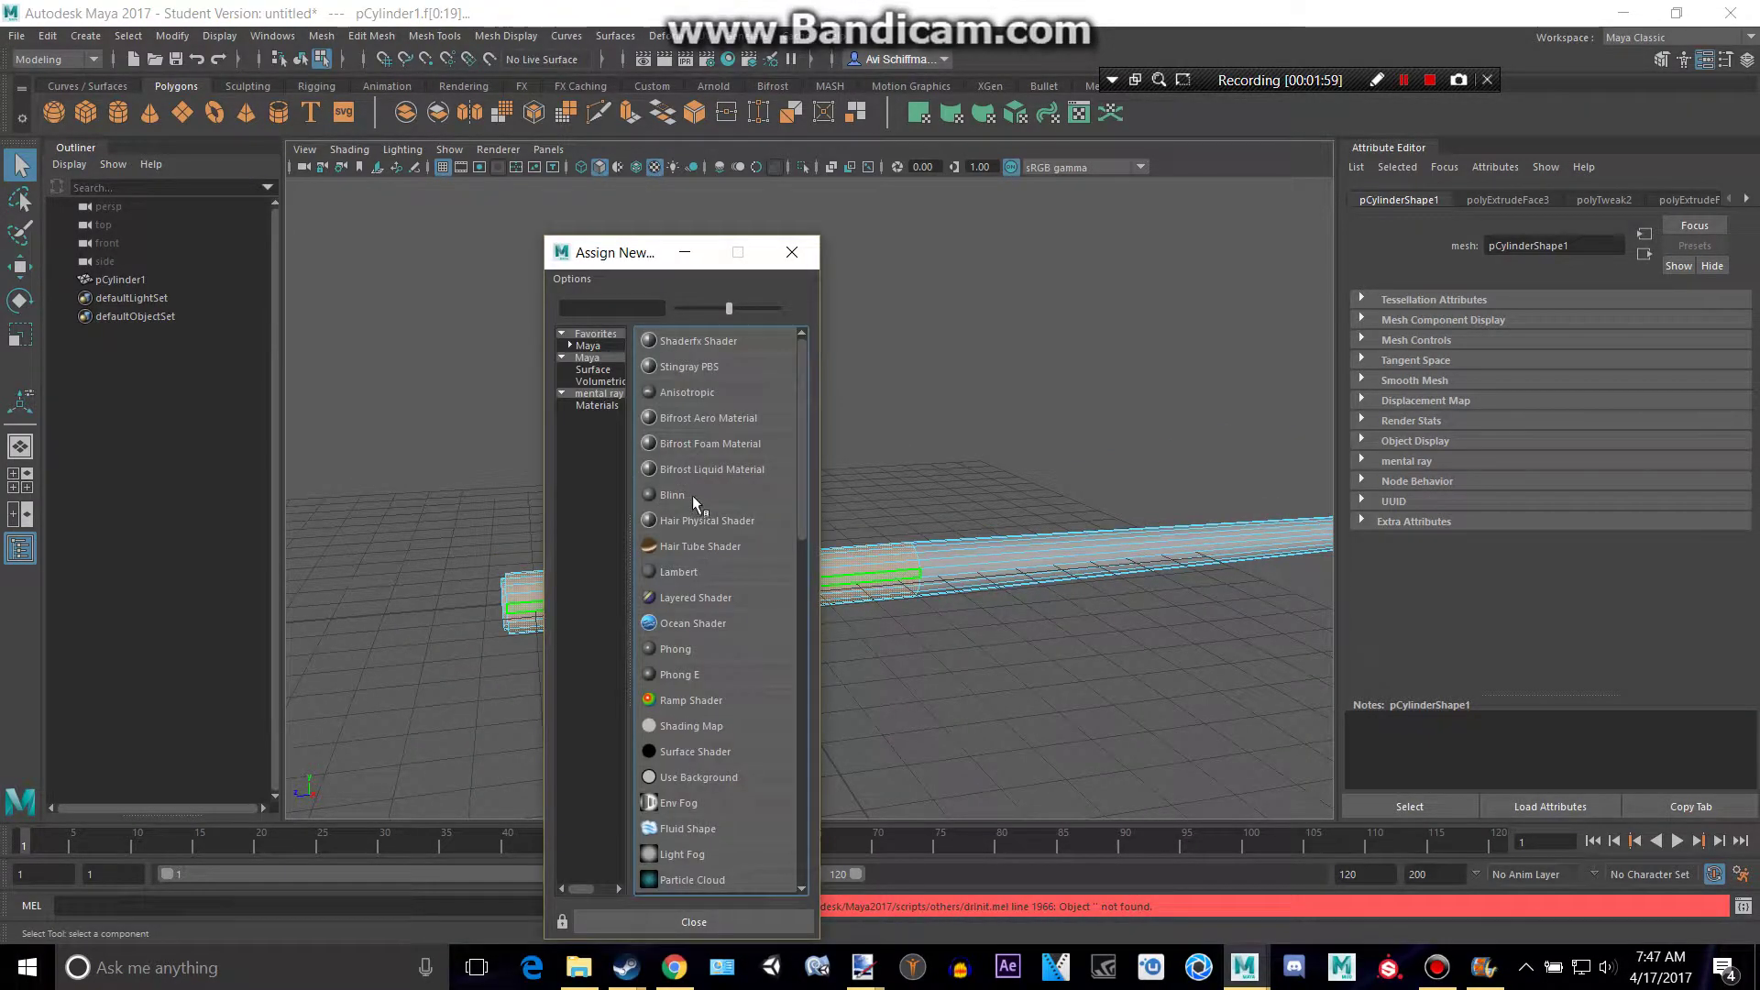
pyautogui.click(673, 495)
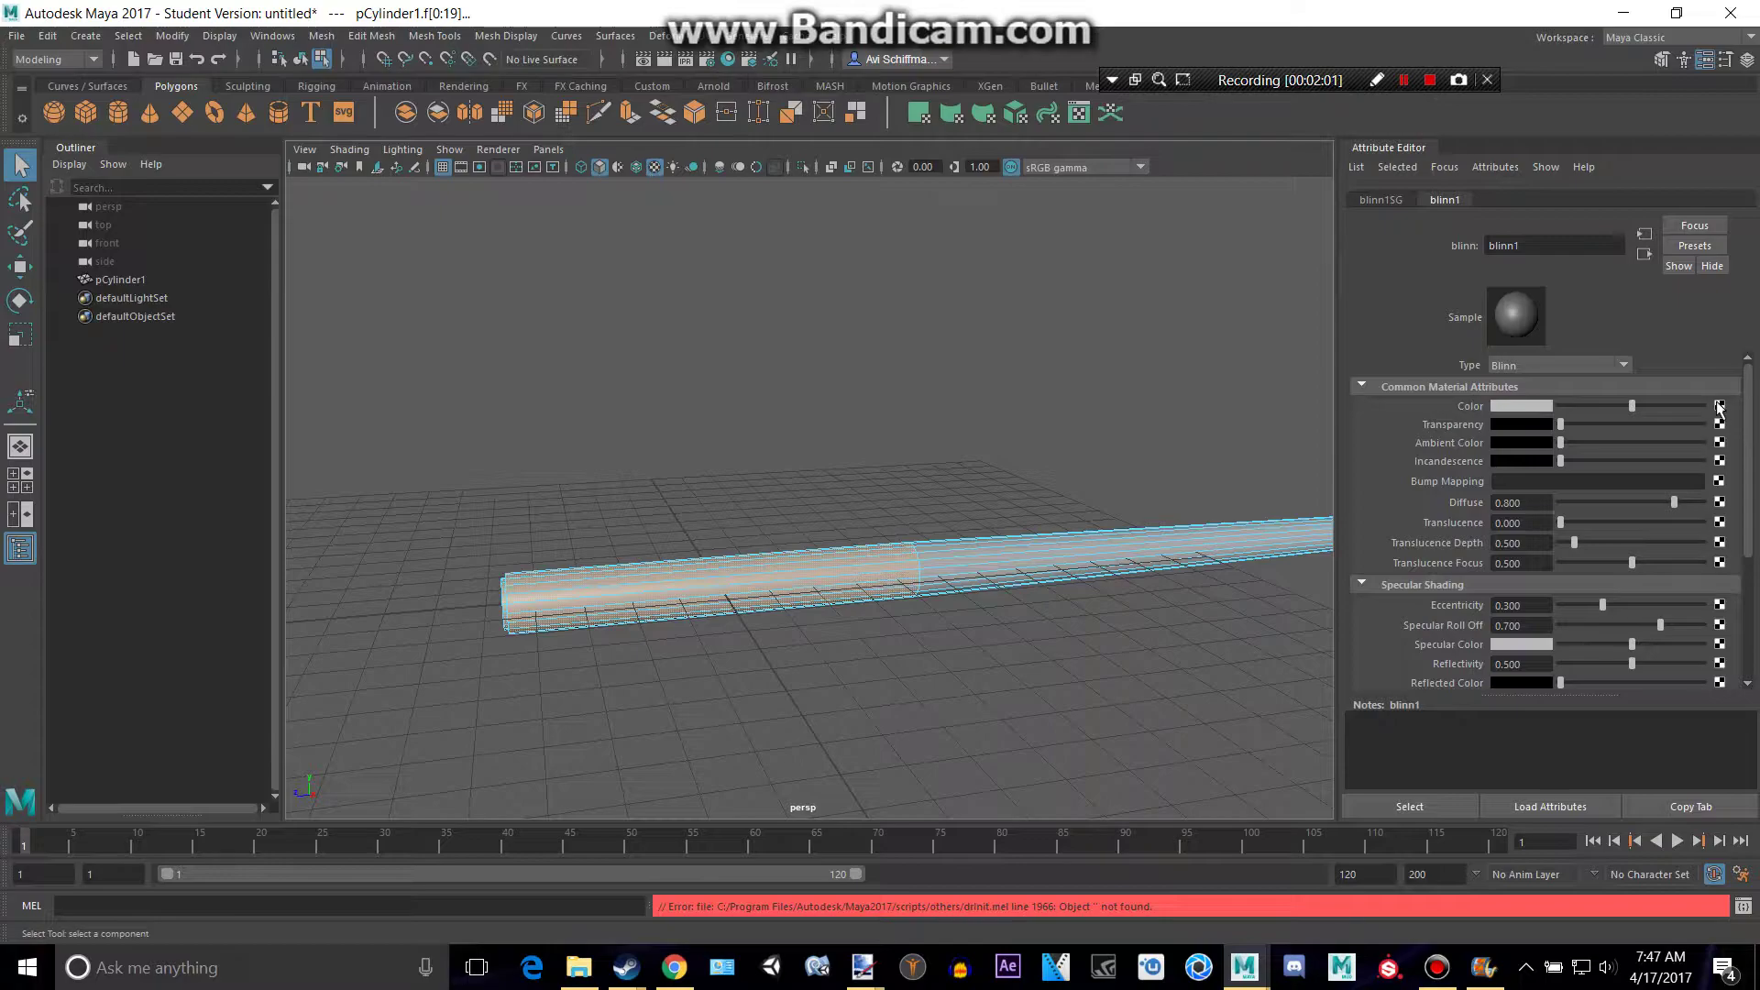
# Step: Map the handle material's Color to a File texture that uses the image wood.jpg
pyautogui.click(818, 497)
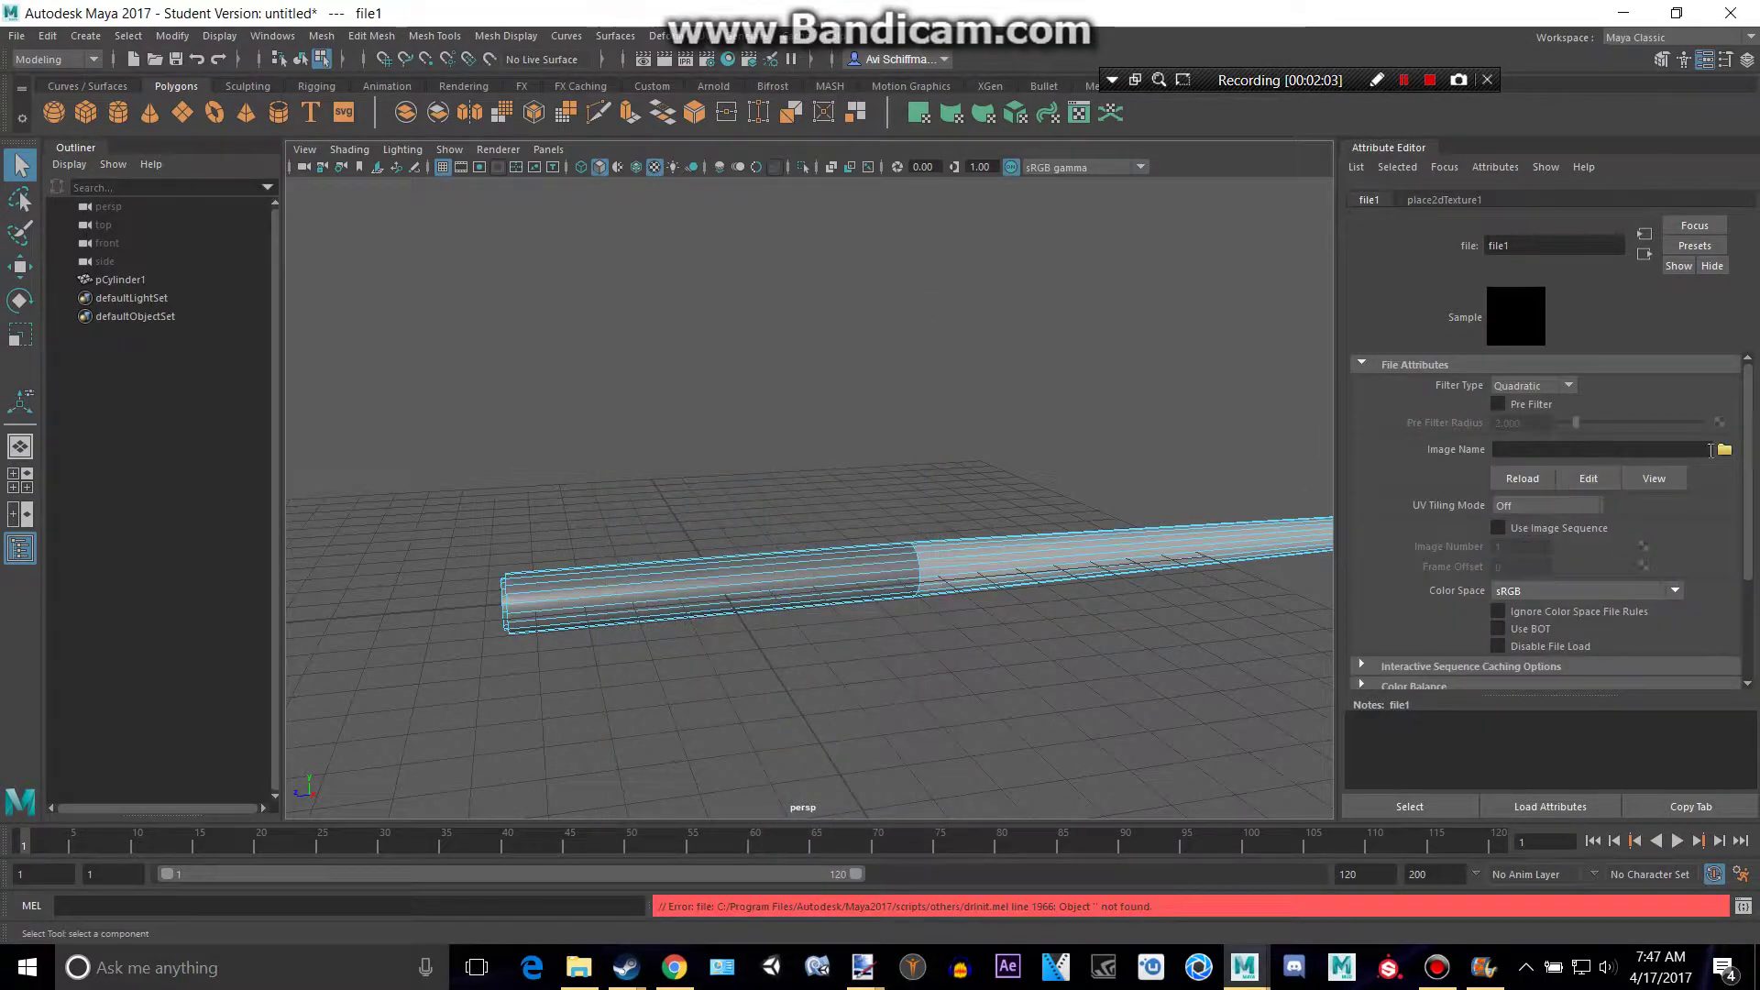
pyautogui.click(1723, 451)
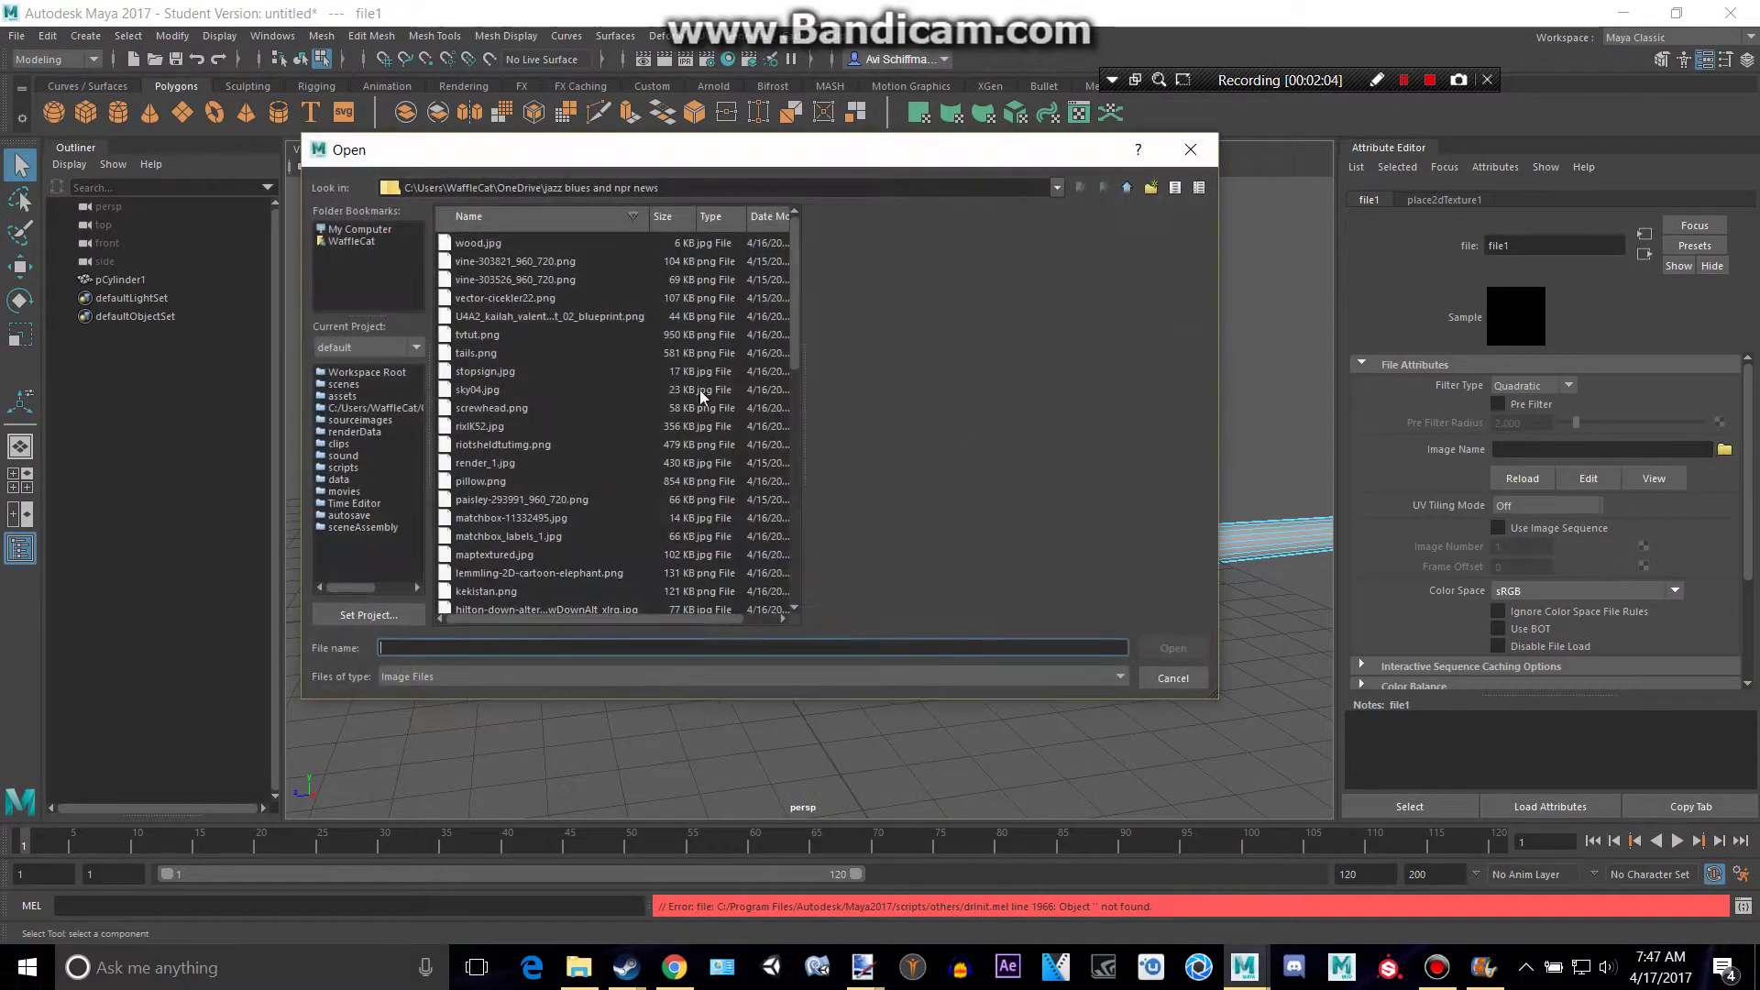
pyautogui.doubleClick(515, 242)
pyautogui.keyDown('alt'); pyautogui.moveTo(684, 413); pyautogui.dragTo(900, 486, button='right'); pyautogui.keyUp('alt')
pyautogui.scroll(-2, 899, 486)
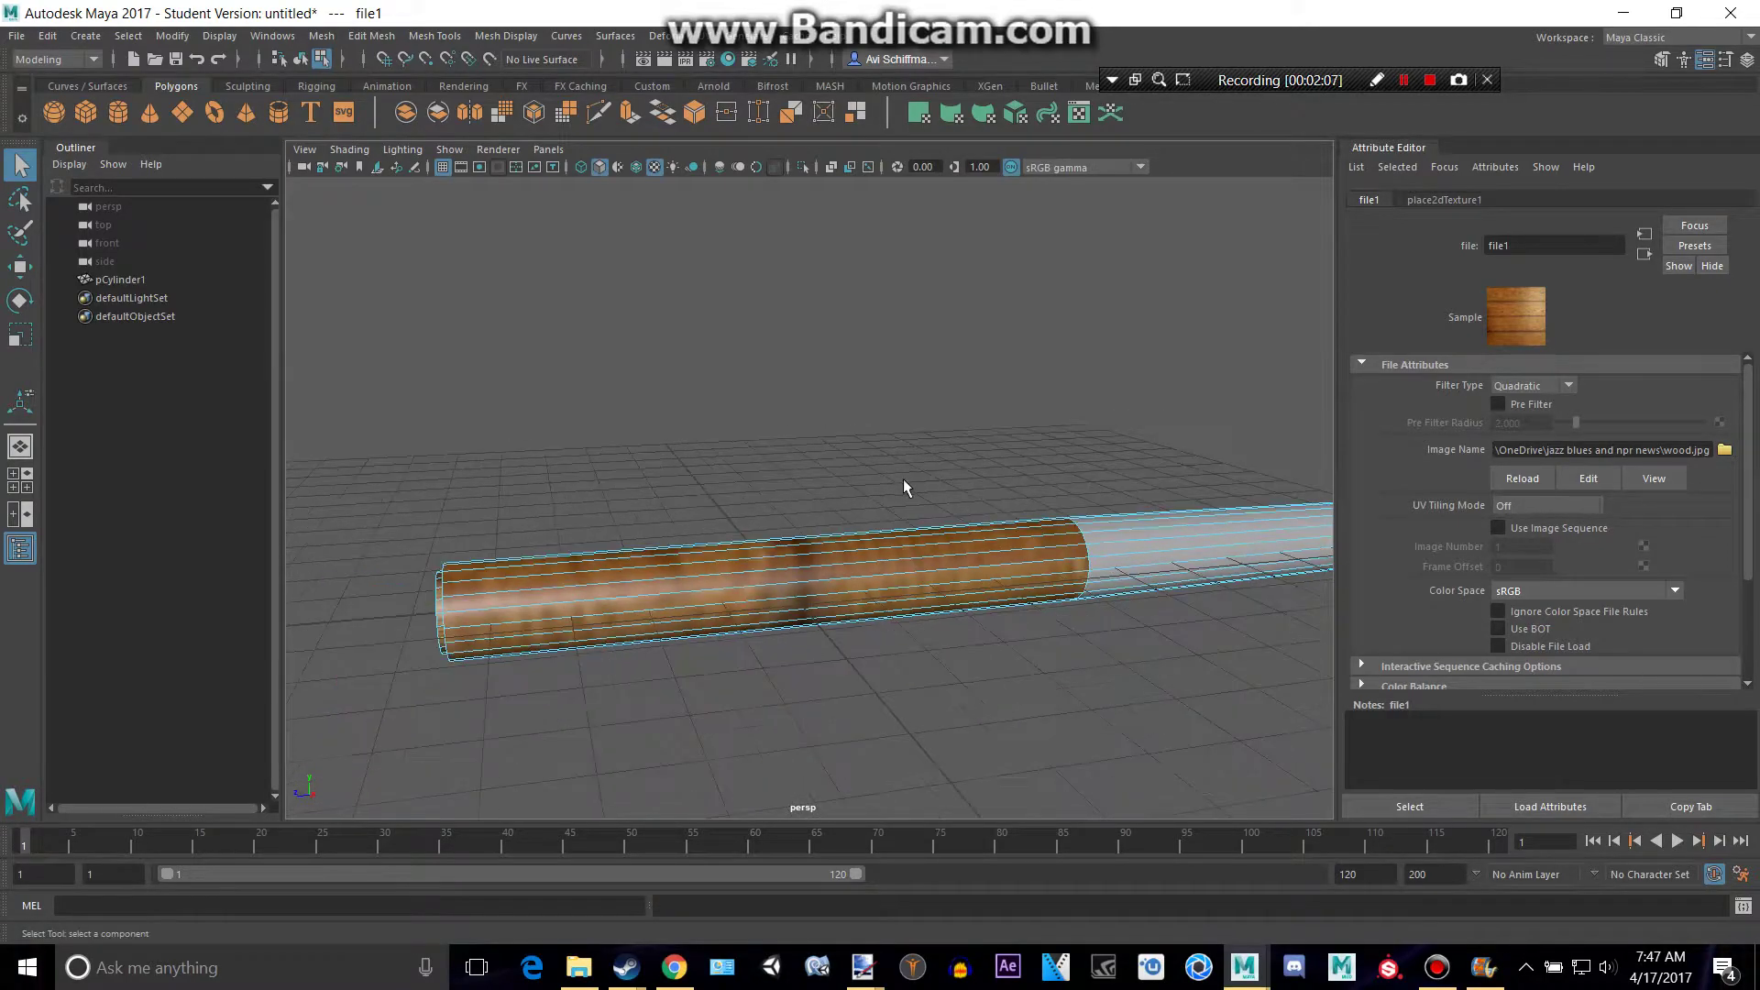
# Step: Select the handle's side faces and bring up their UV layout in the UV Editor
pyautogui.press('F11')
pyautogui.moveTo(388, 434); pyautogui.dragTo(523, 742)
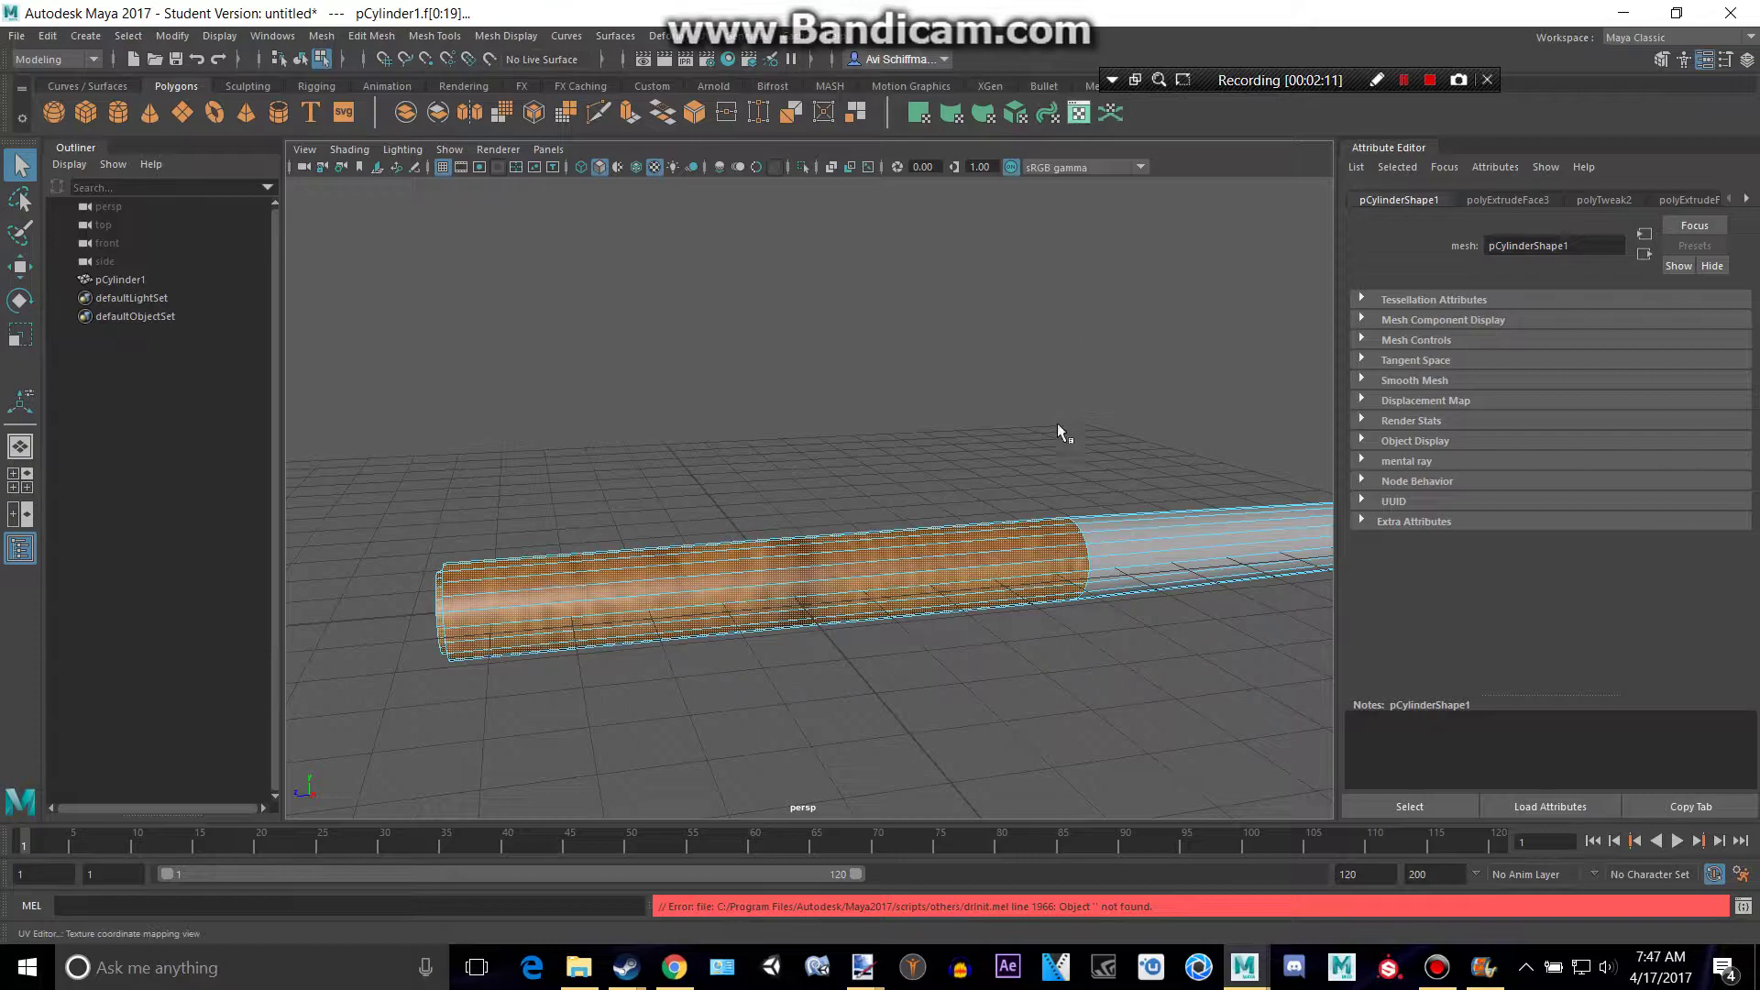
pyautogui.click(1078, 114)
pyautogui.moveTo(806, 801); pyautogui.dragTo(1329, 166)
pyautogui.scroll(-1, 942, 574)
pyautogui.keyDown('alt'); pyautogui.moveTo(915, 664); pyautogui.dragTo(1052, 453, button='middle'); pyautogui.keyUp('alt')
pyautogui.moveTo(139, 165); pyautogui.dragTo(374, 156)
pyautogui.moveTo(206, 140); pyautogui.dragTo(1156, 163)
# Step: Scale up the handle faces' UVs uniformly over the wood image and close the UV Editor
pyautogui.press('r')
pyautogui.moveTo(1567, 576); pyautogui.dragTo(1757, 525)
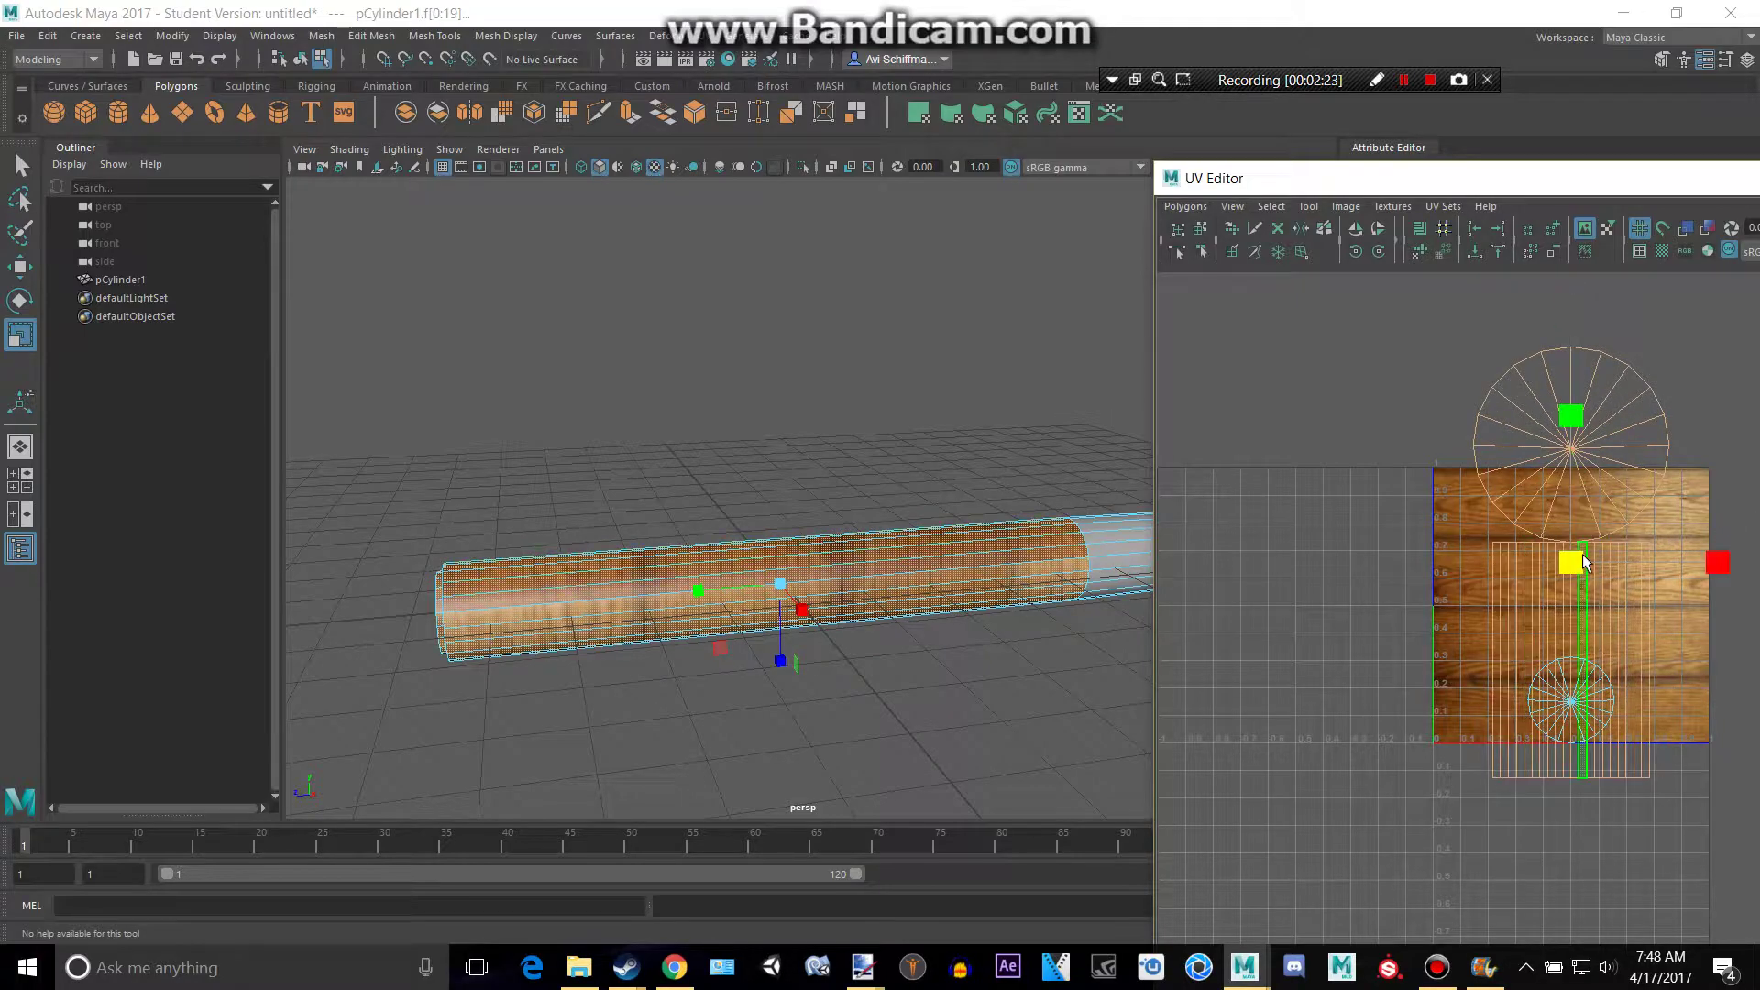
pyautogui.moveTo(1585, 563)
pyautogui.mouseDown()
pyautogui.moveTo(1673, 548)
pyautogui.moveTo(1607, 559)
pyautogui.mouseUp()
pyautogui.moveTo(1154, 662); pyautogui.dragTo(1137, 458)
pyautogui.moveTo(1523, 174); pyautogui.dragTo(1079, 154)
pyautogui.click(1479, 160)
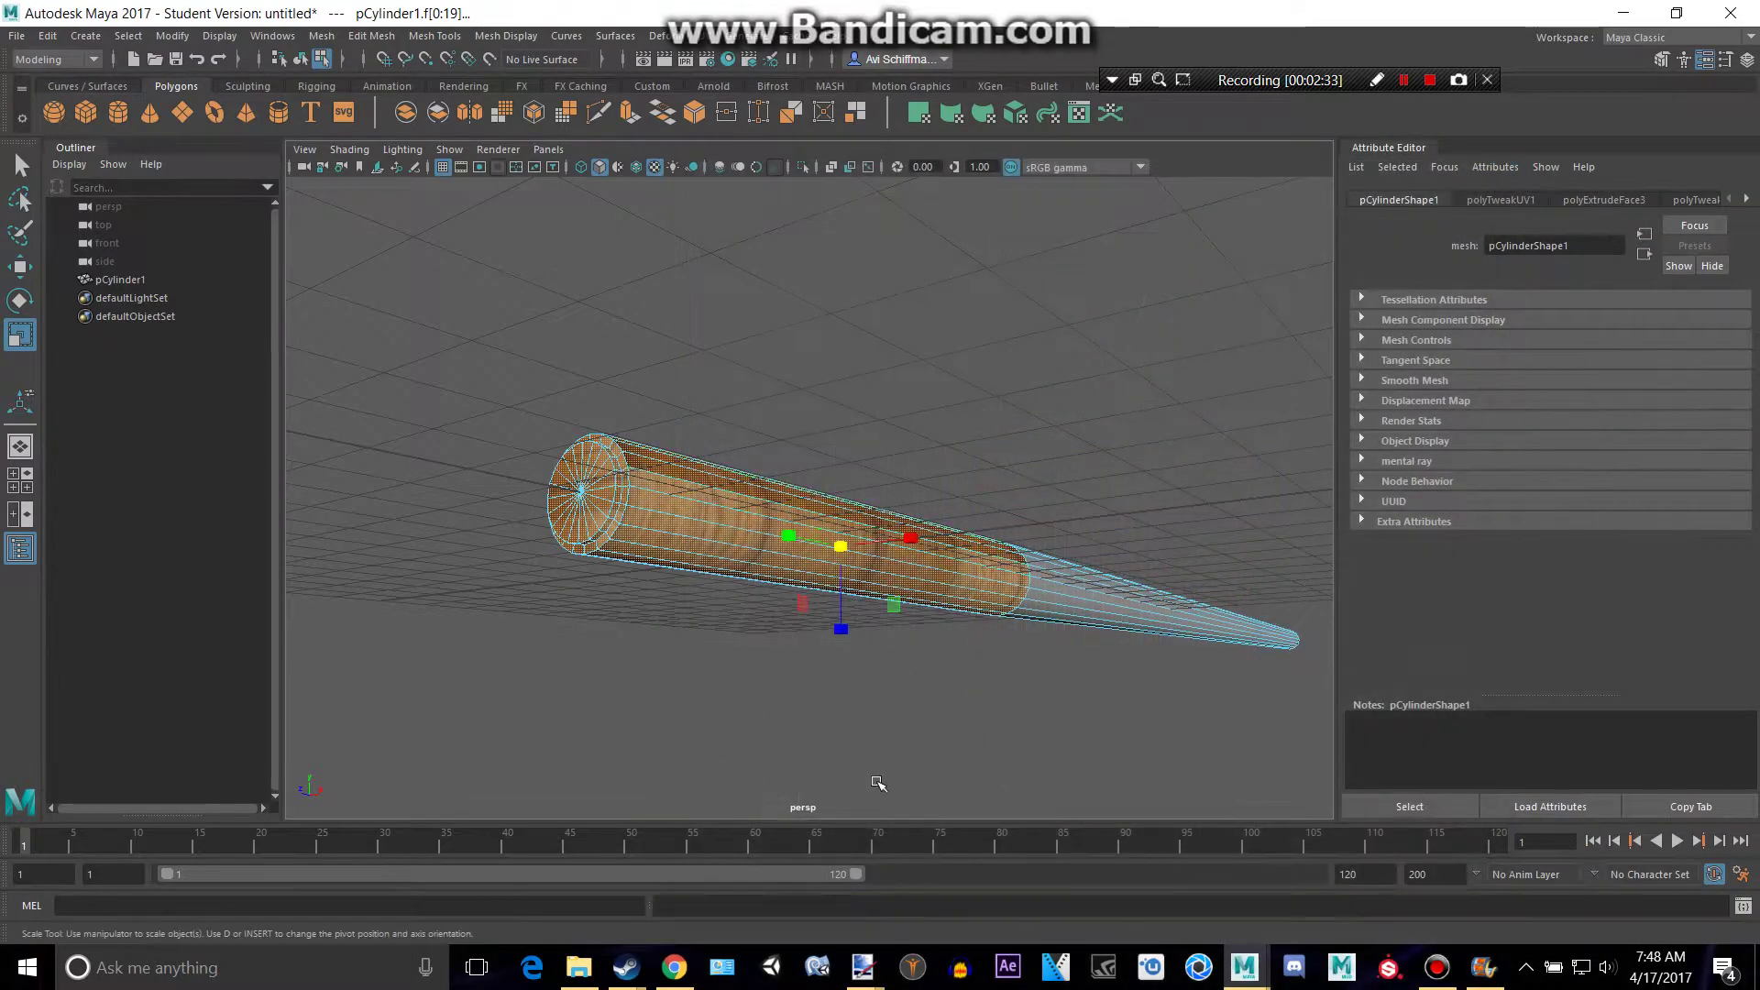
# Step: Deselect the faces, inspect the textured handle from several sides and compare it with the reference pool cue in Chrome
pyautogui.click(868, 761)
pyautogui.keyDown('alt'); pyautogui.moveTo(802, 669); pyautogui.dragTo(803, 739); pyautogui.keyUp('alt')
pyautogui.keyDown('alt'); pyautogui.moveTo(957, 555); pyautogui.dragTo(1095, 483); pyautogui.keyUp('alt')
pyautogui.keyDown('alt'); pyautogui.moveTo(1095, 484); pyautogui.dragTo(656, 448, button='middle'); pyautogui.keyUp('alt')
pyautogui.hotkey('alt', 'Tab')
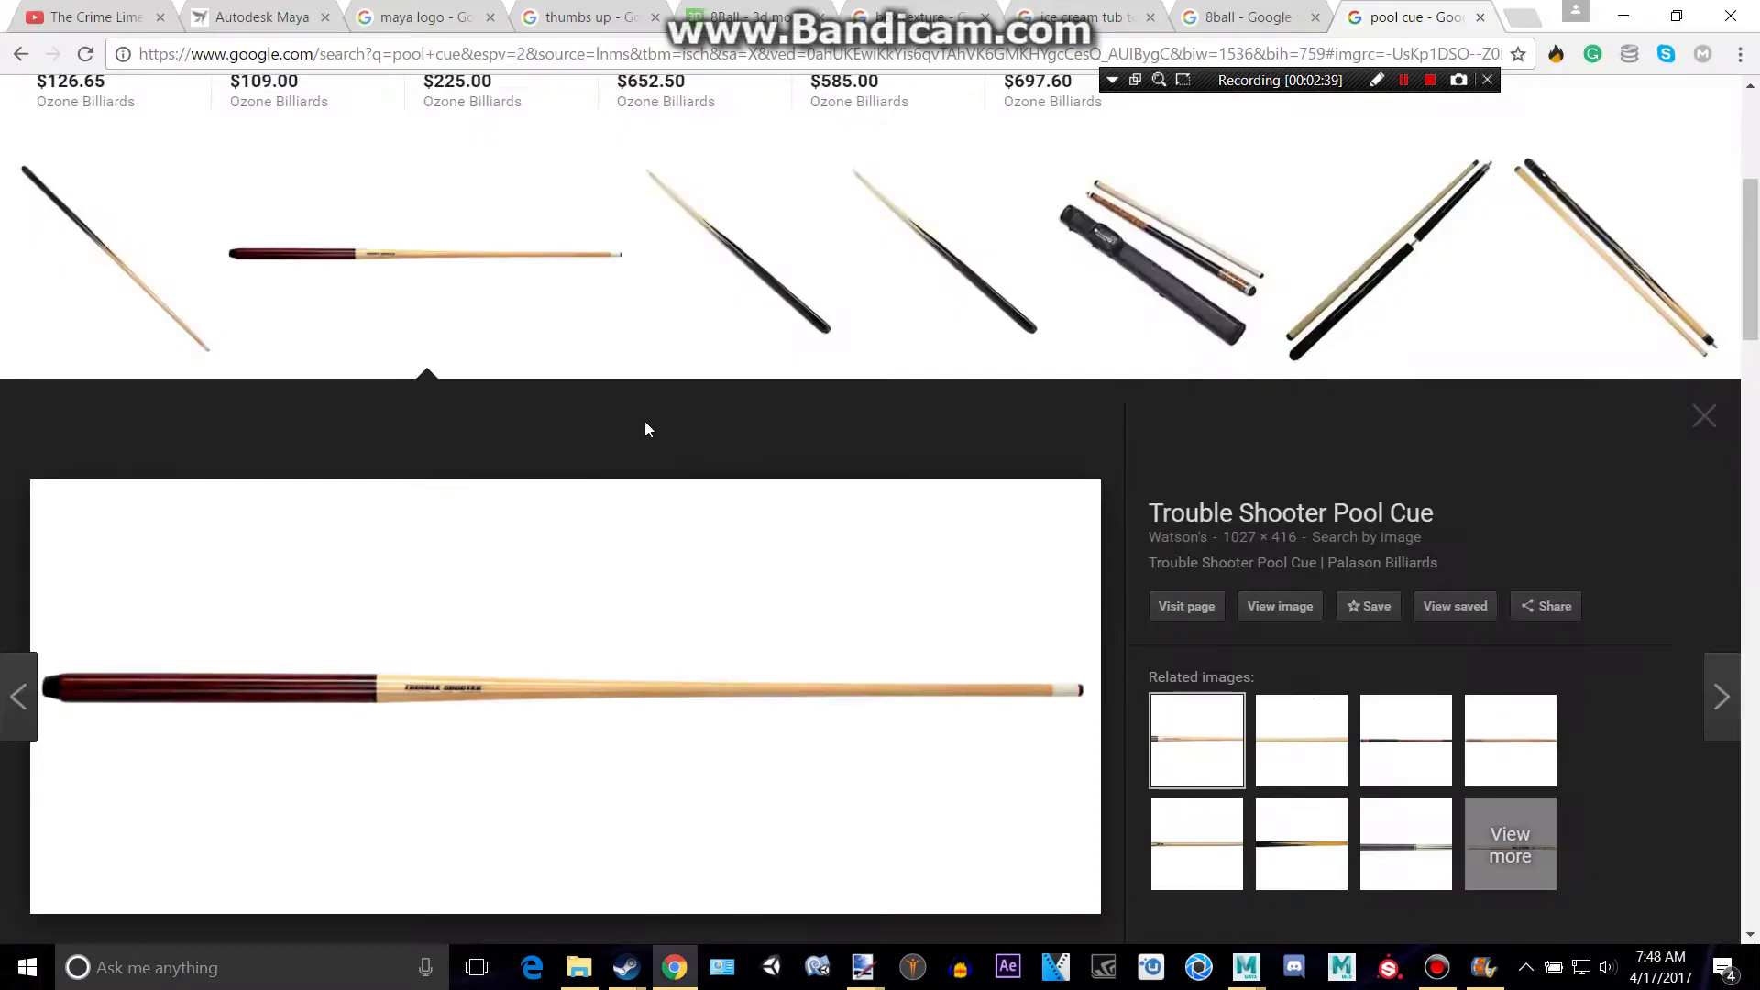
pyautogui.scroll(5, 650, 416)
# Step: Search Google Images for "wood texture seamless"
pyautogui.click(1311, 5)
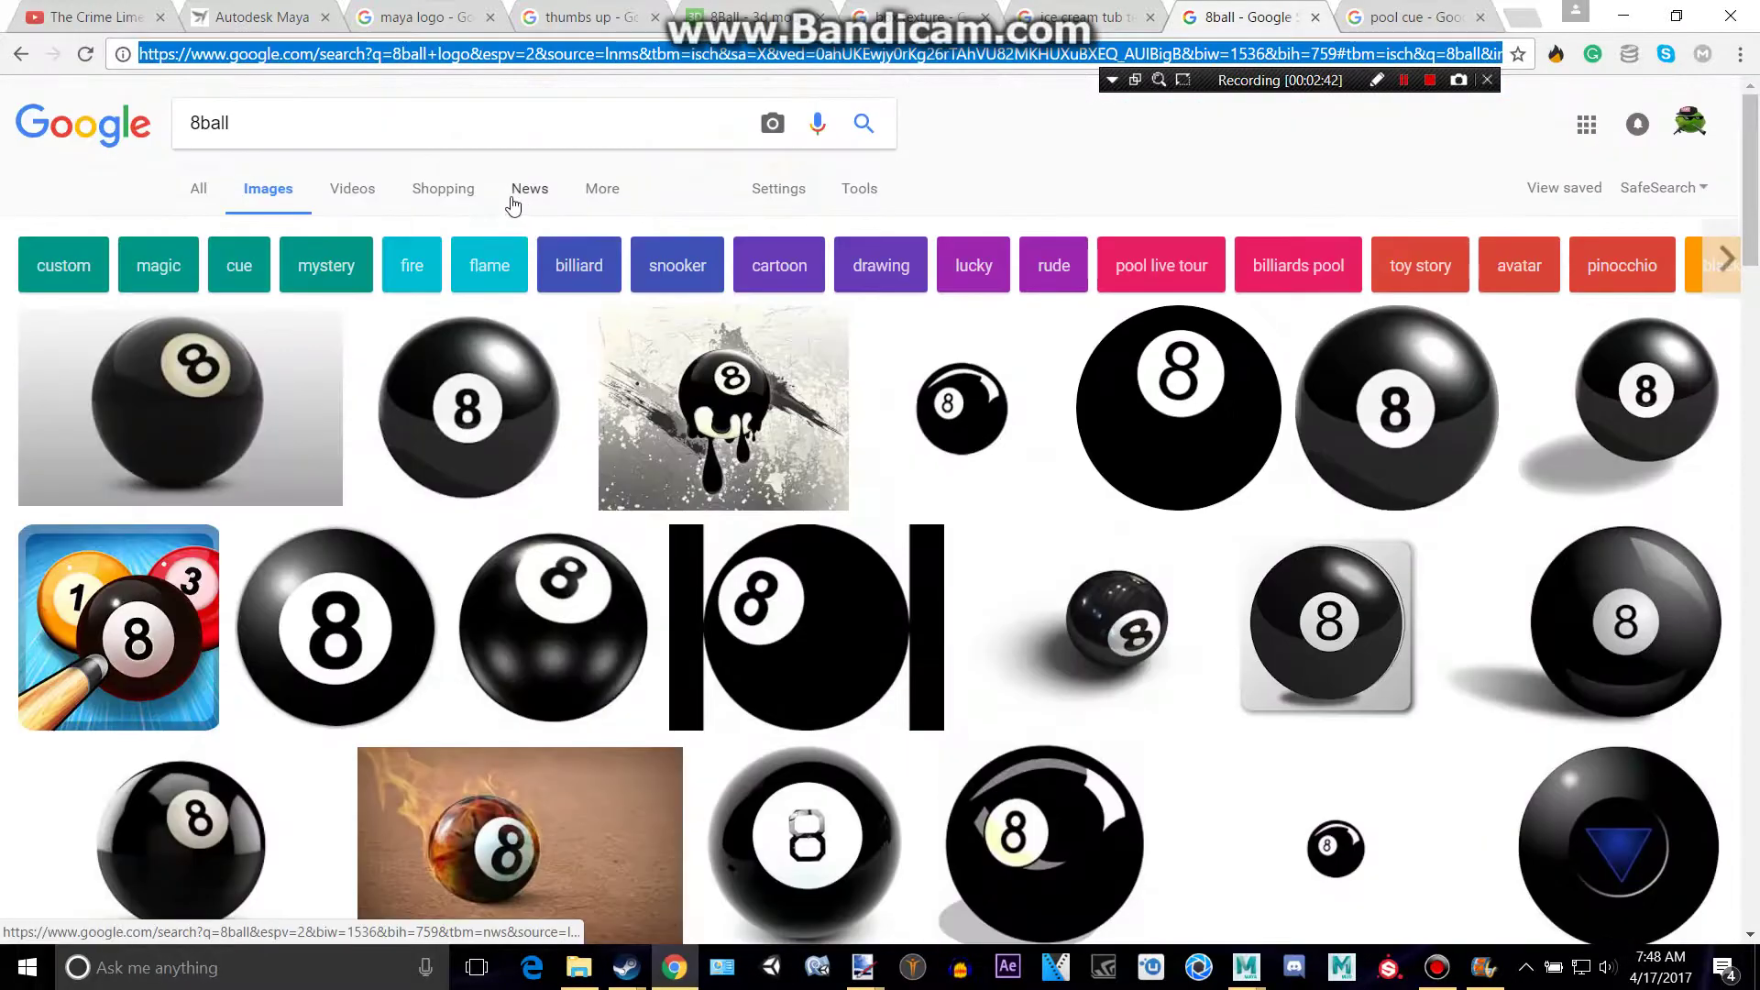
pyautogui.click(484, 116)
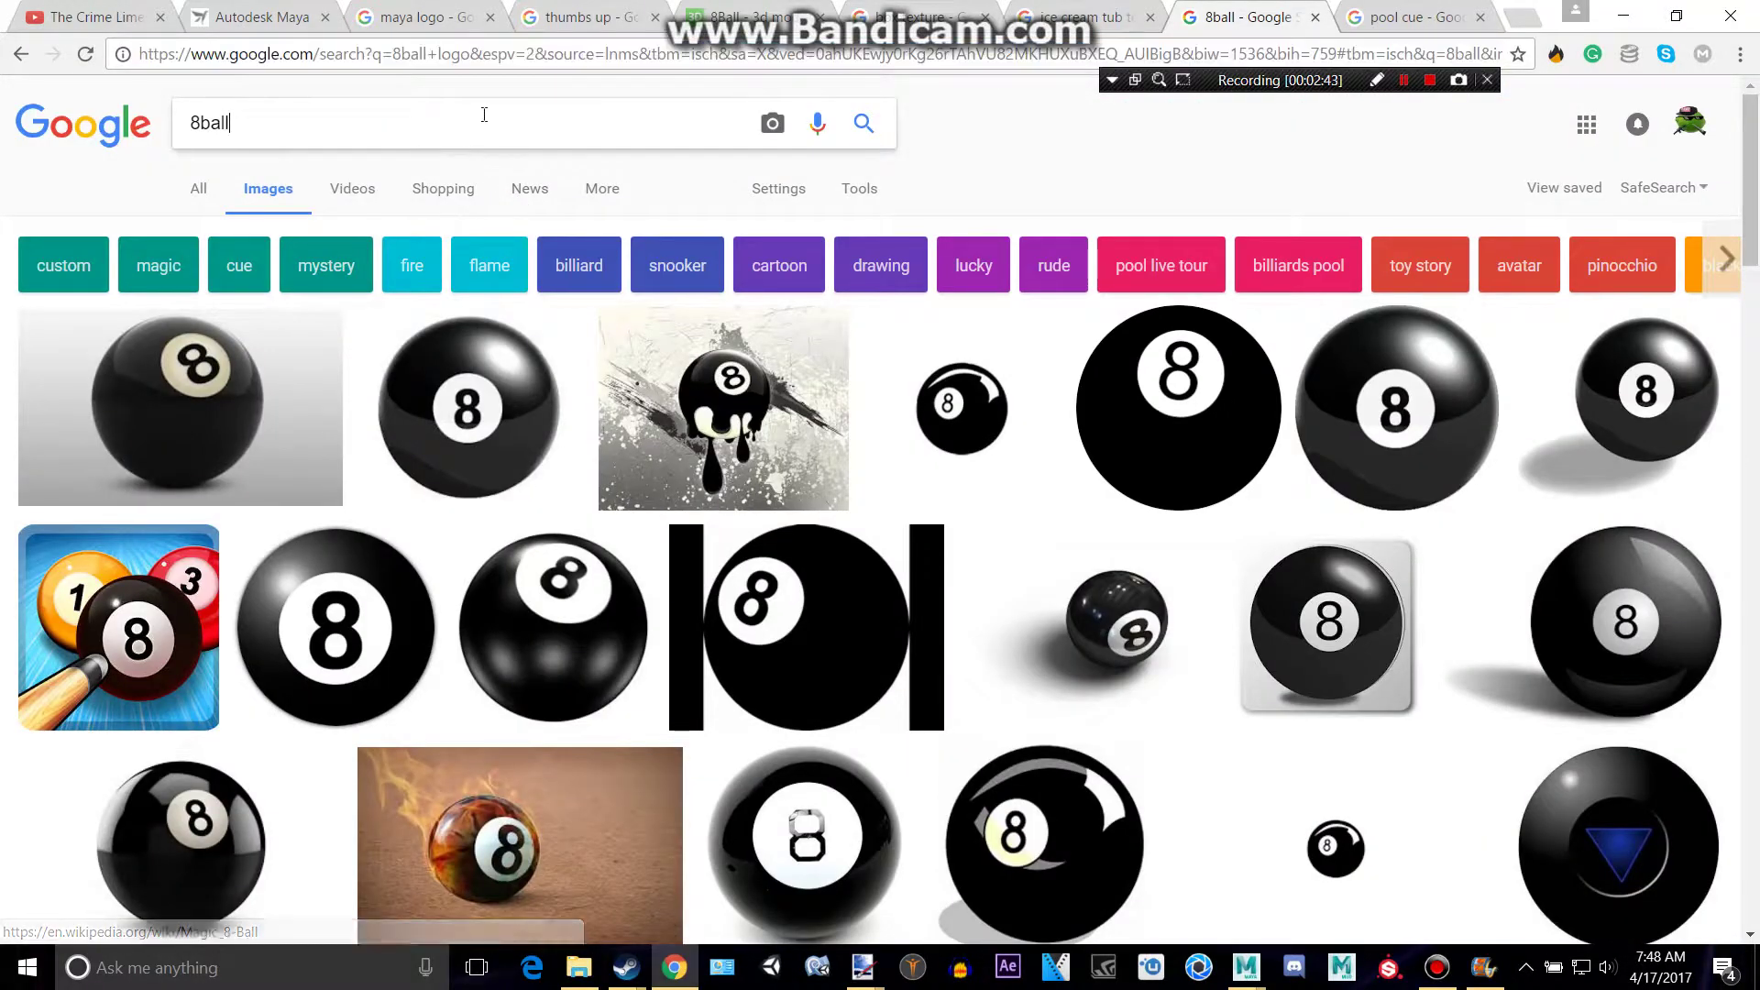
pyautogui.write('wo')
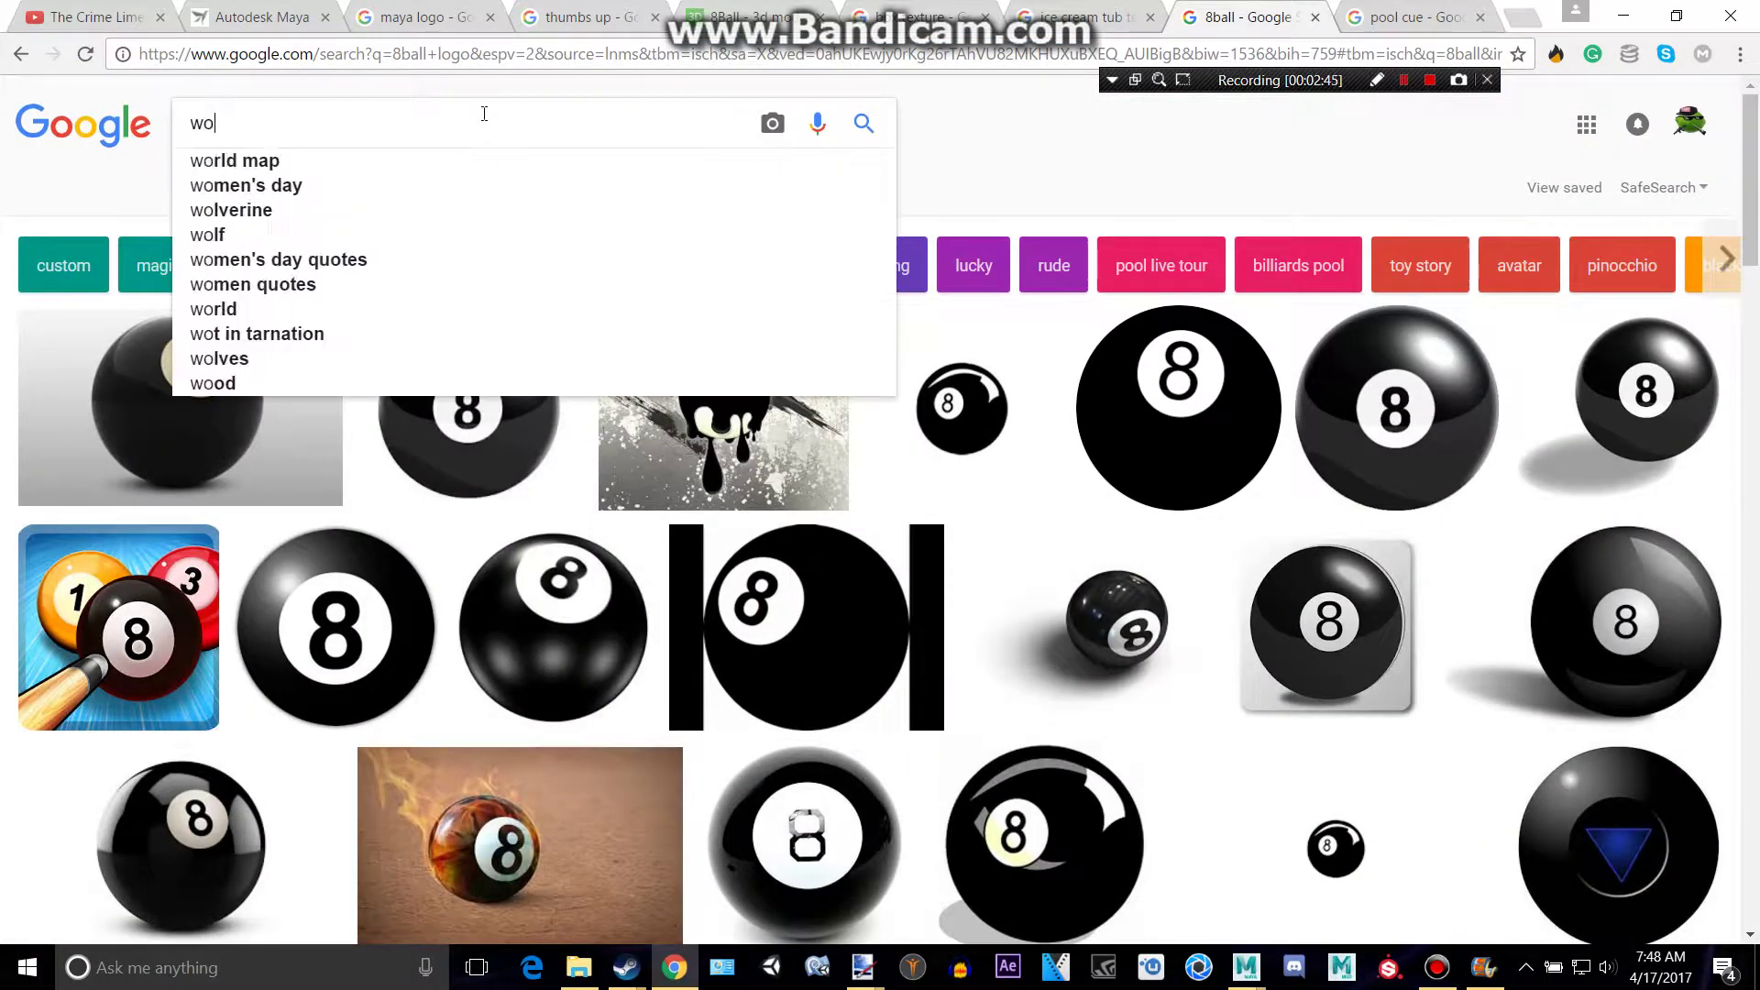
pyautogui.write('od text')
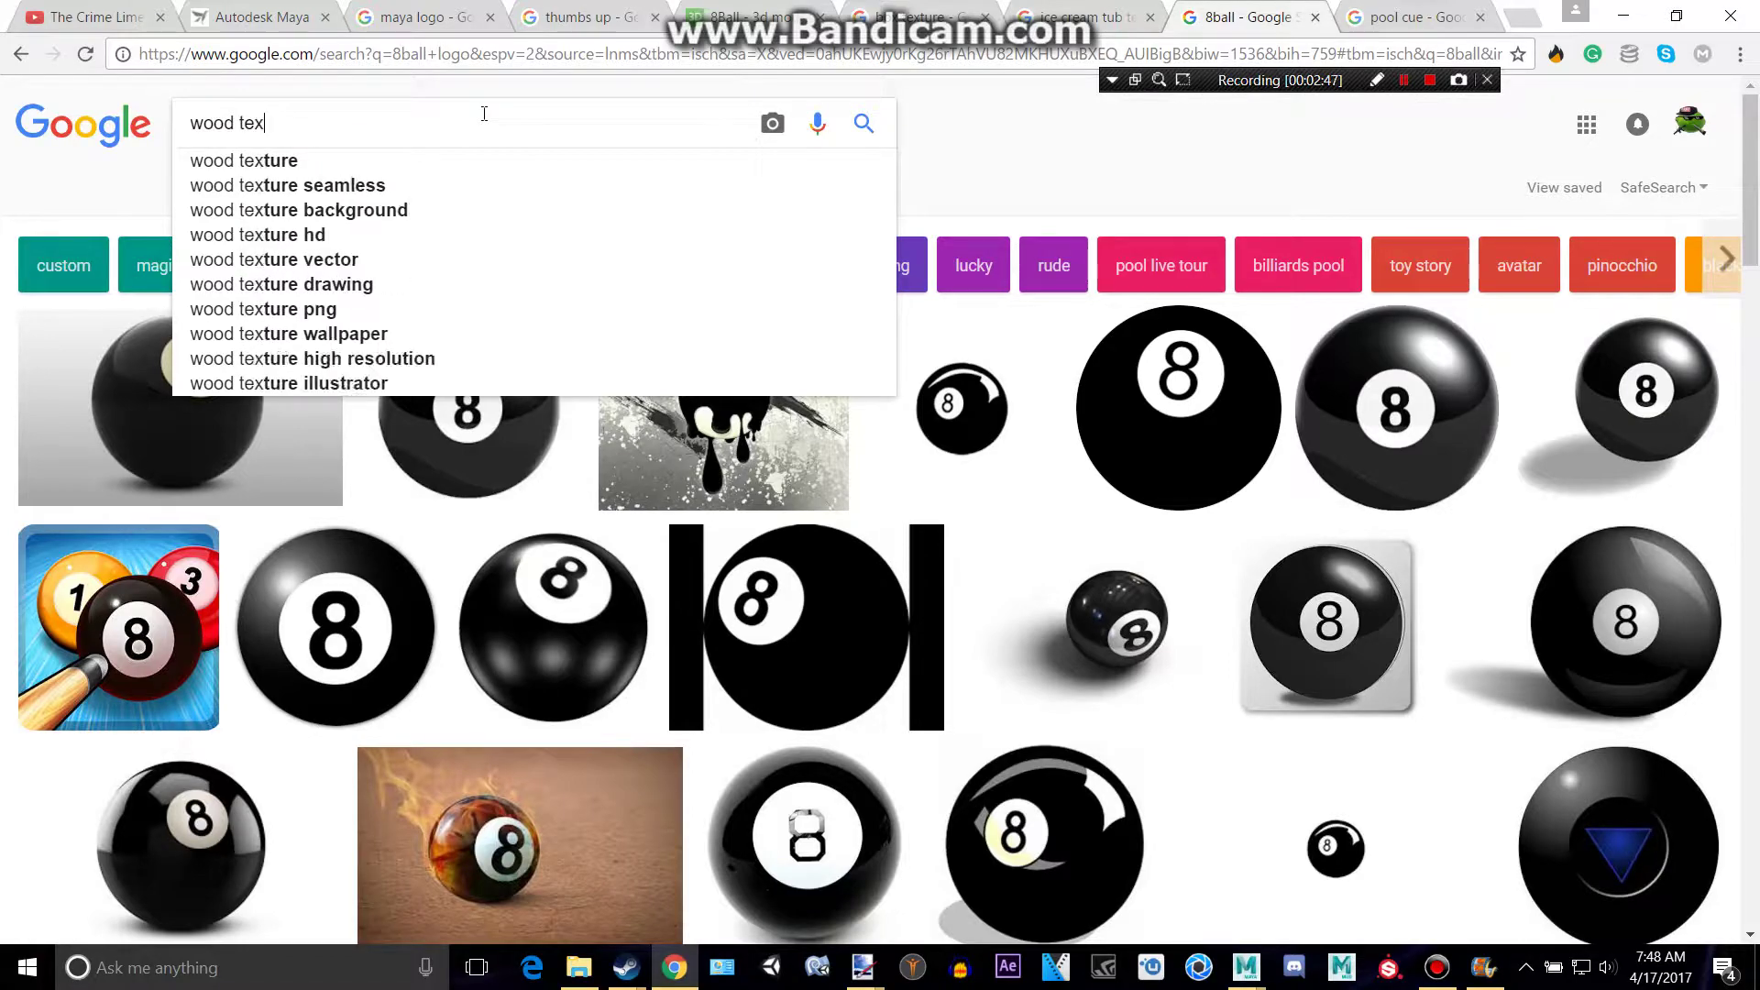
pyautogui.press('Down')
pyautogui.press('Down')
pyautogui.press('Return')
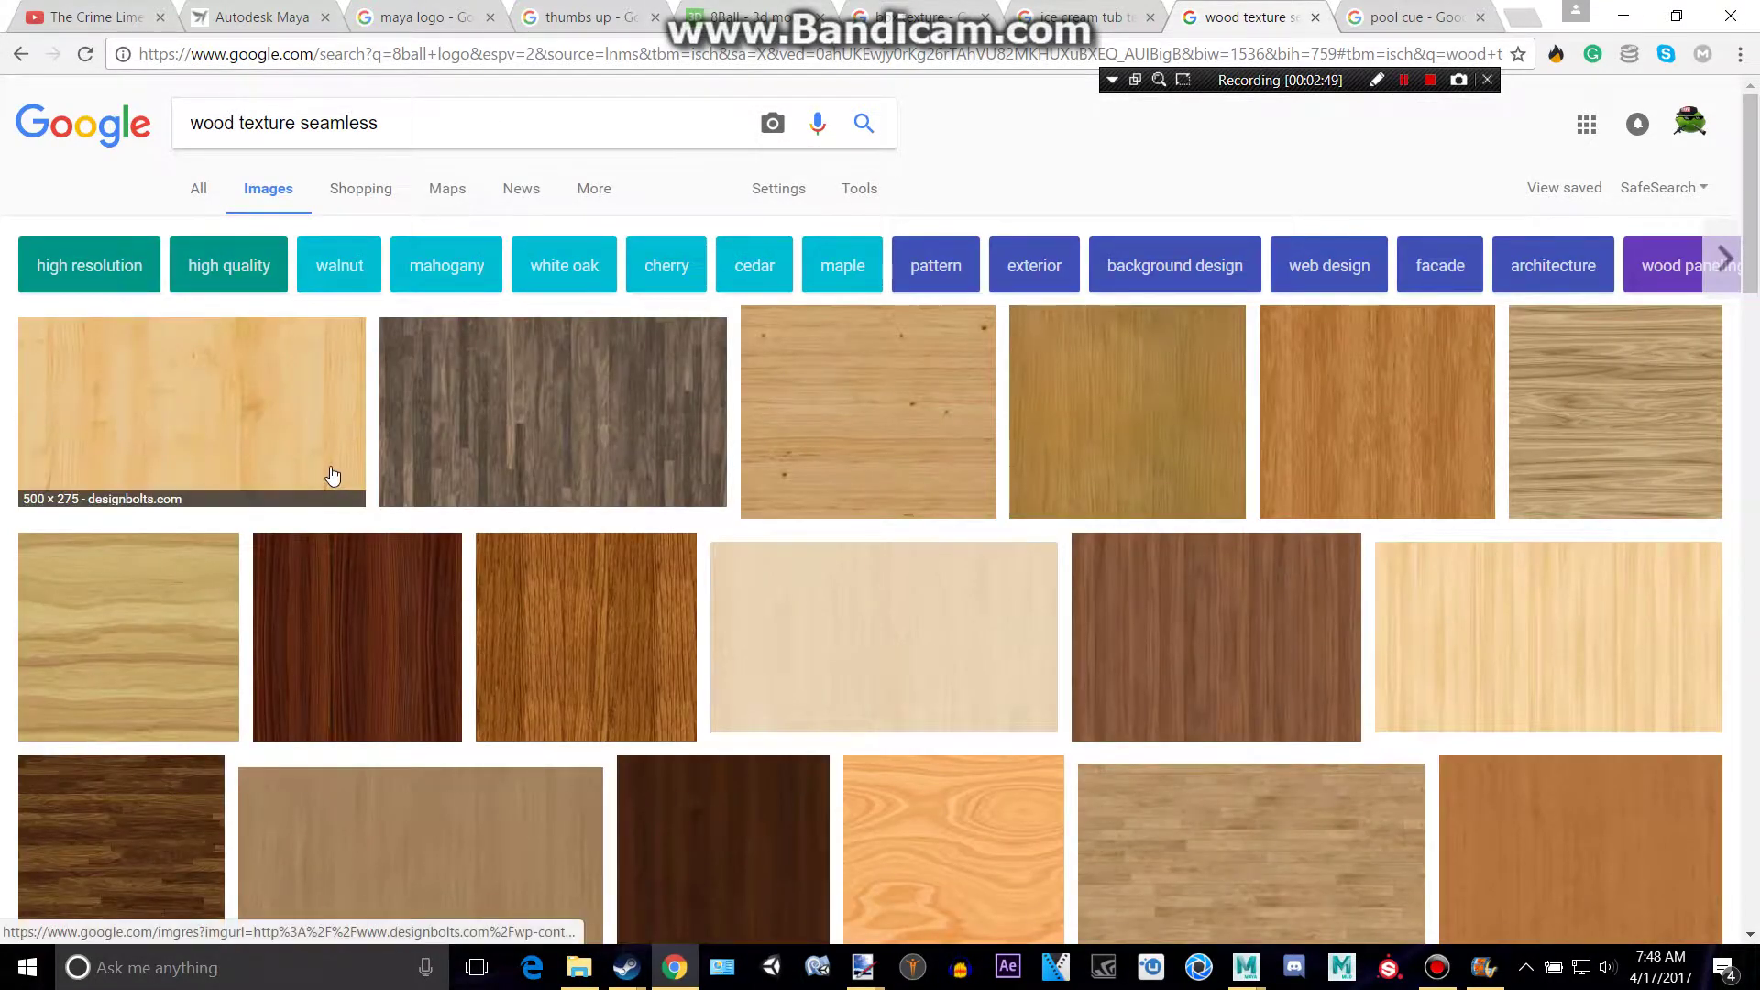
# Step: Save the light wood image as Free-Seamless-Wood-Textures-Patterns-For-3D-Mapping-2 in the folder jazz blues and npr news
pyautogui.click(327, 476)
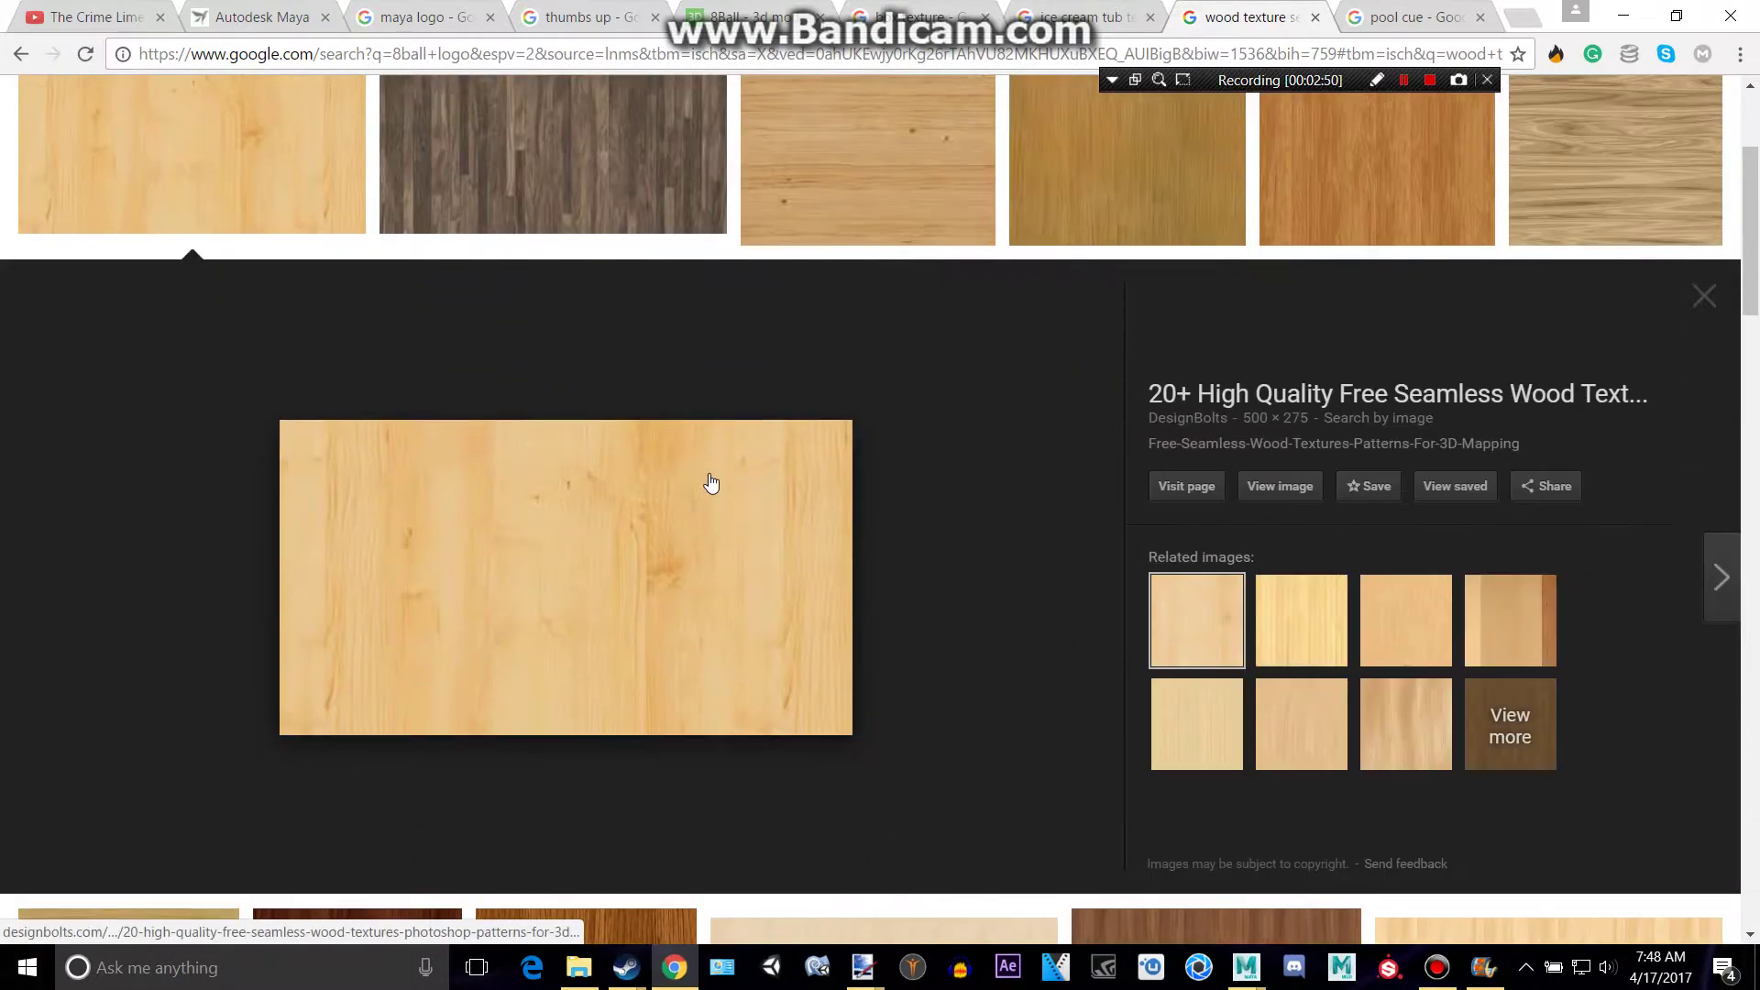
pyautogui.rightClick(654, 555)
pyautogui.click(758, 747)
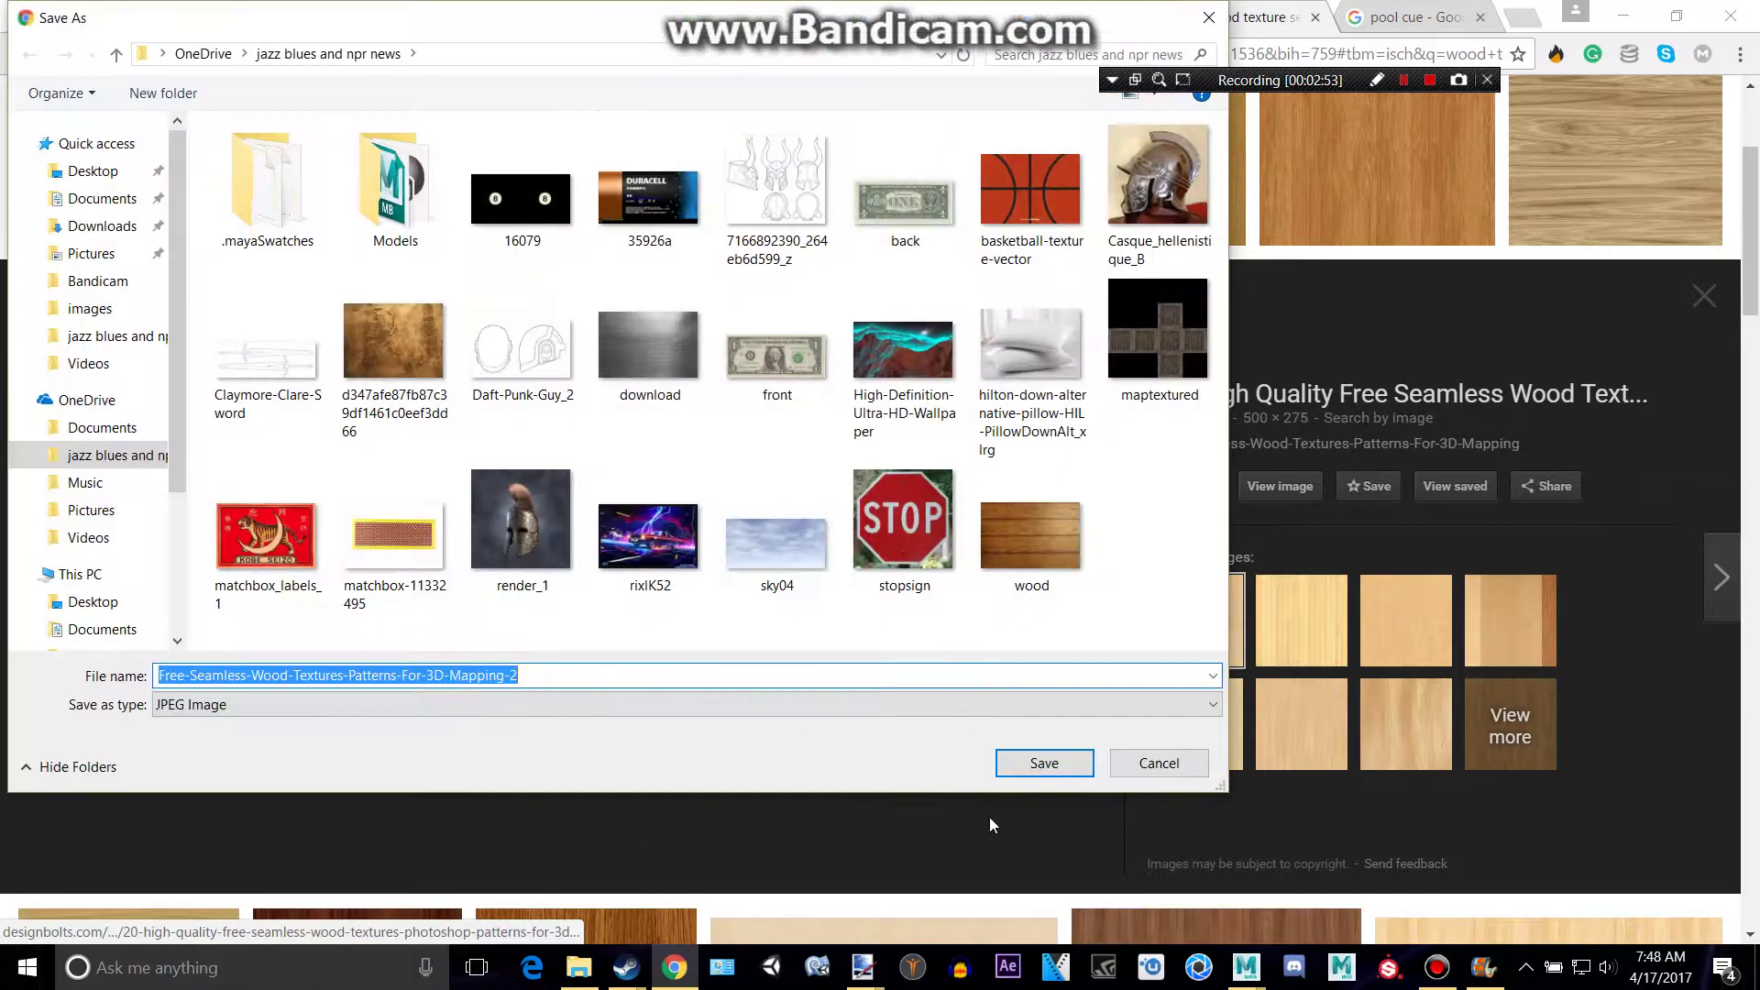
pyautogui.click(1025, 763)
# Step: Switch back to Maya and assign a new Blinn material to the faces of the tapered shaft
pyautogui.hotkey('alt', 'Tab')
pyautogui.keyDown('alt'); pyautogui.moveTo(516, 488); pyautogui.dragTo(1219, 707); pyautogui.keyUp('alt')
pyautogui.moveTo(946, 477); pyautogui.dragTo(940, 900, button='right')
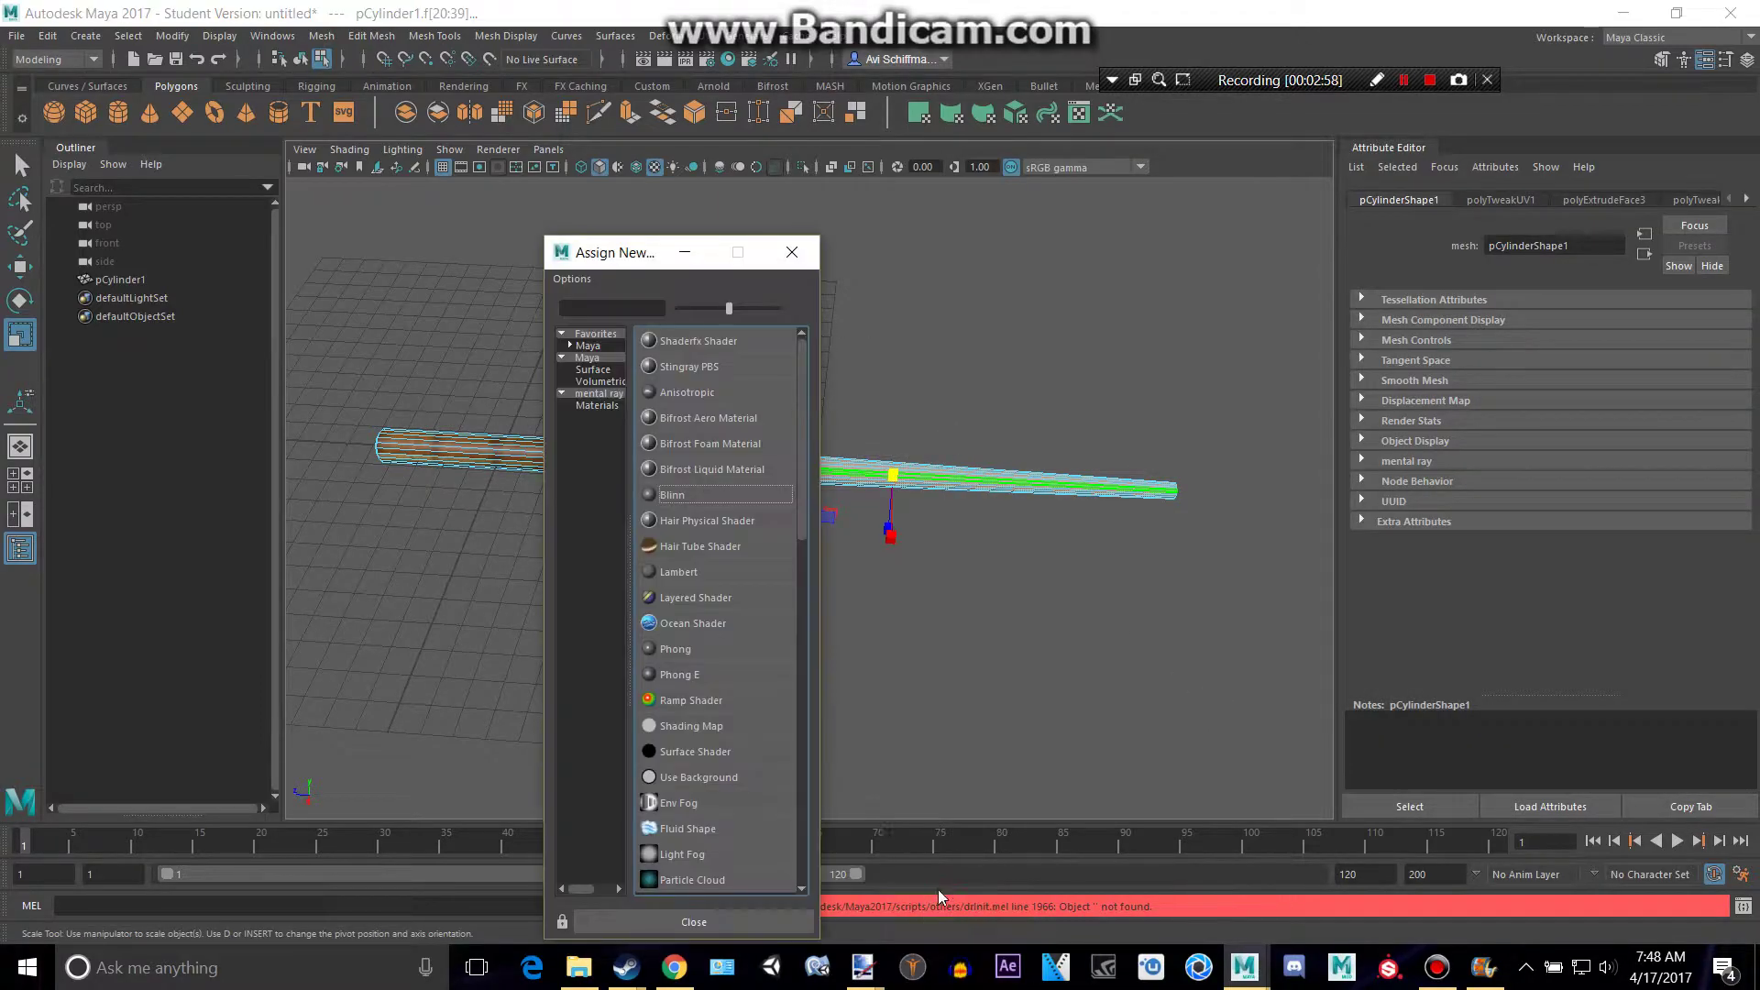
pyautogui.click(691, 502)
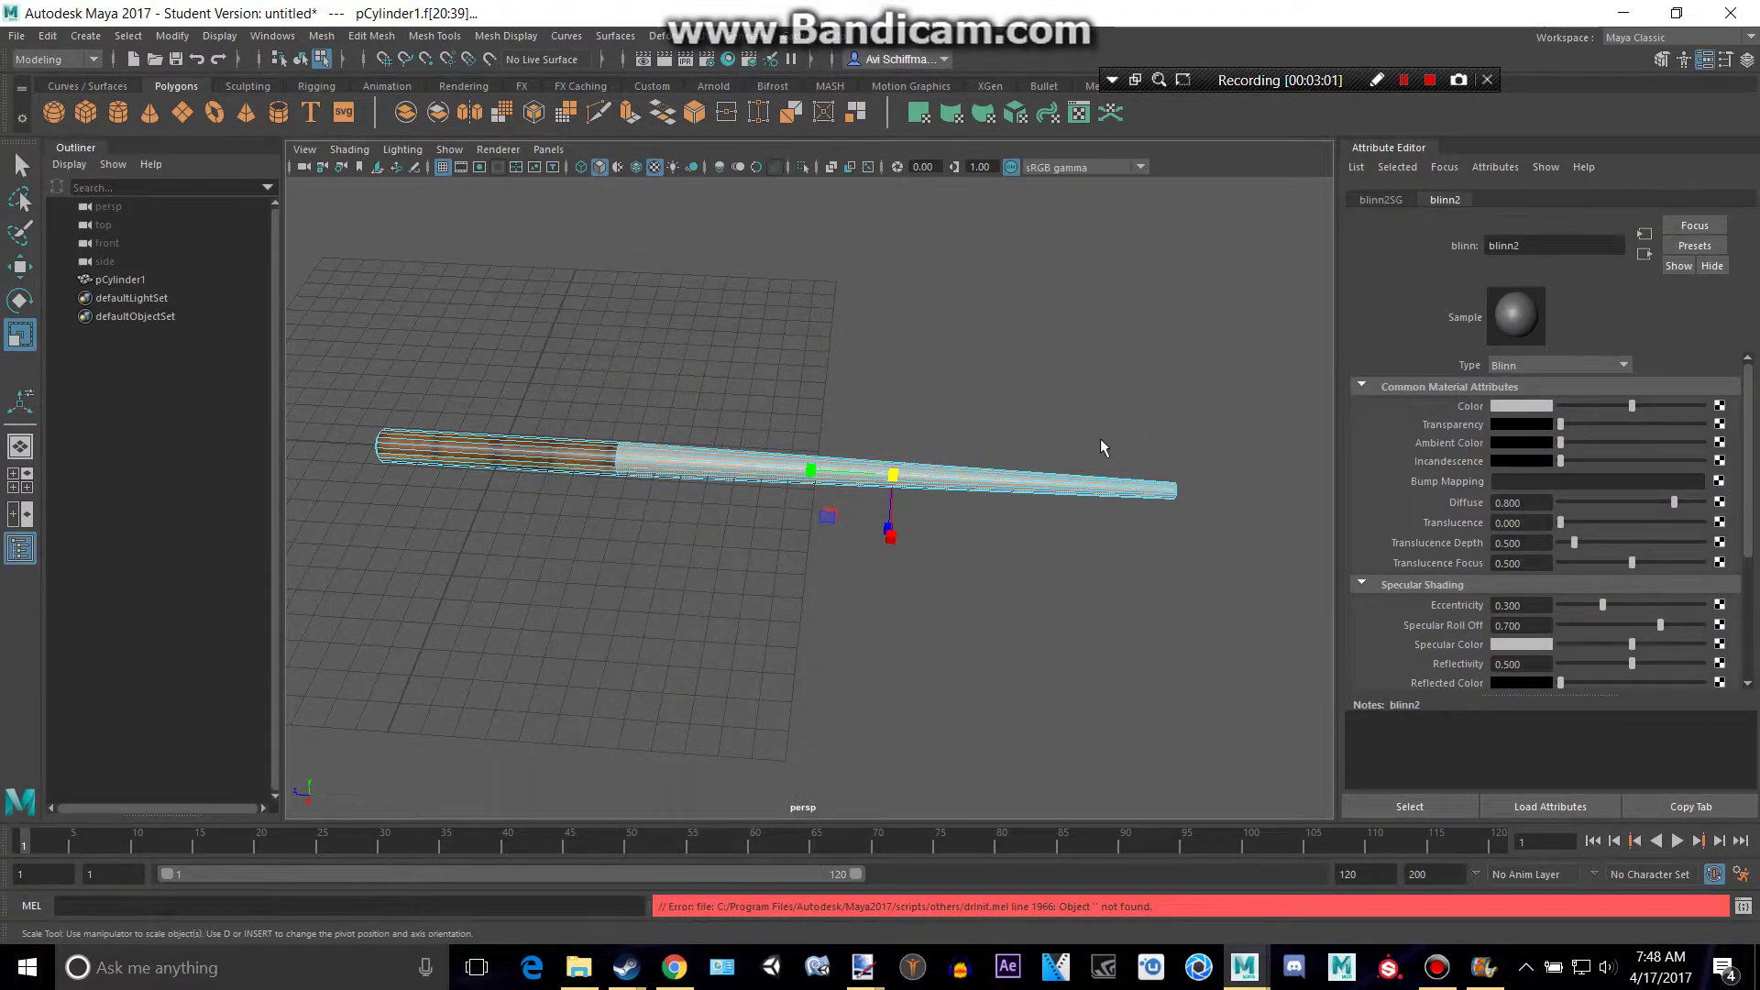
# Step: Map the shaft material's Color to a File texture that uses Free-Seamless-Wood-Textures-Patterns-For-3D-Mapping-2.jpg
pyautogui.click(1719, 405)
pyautogui.click(825, 542)
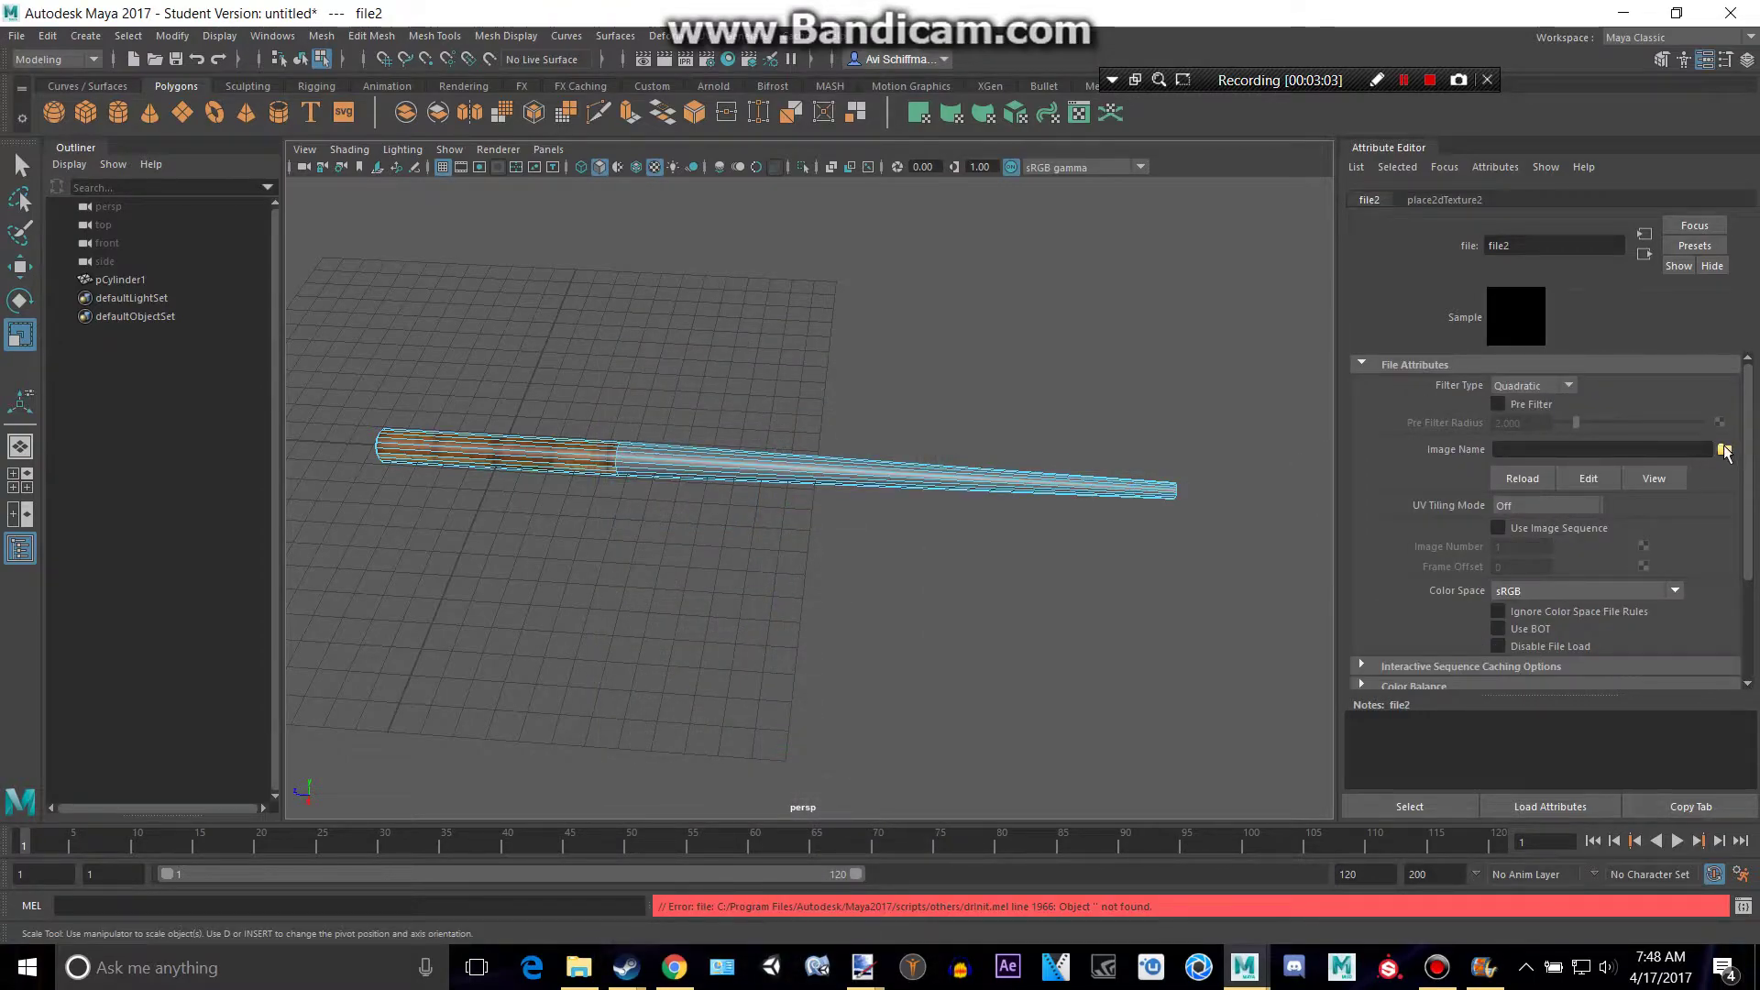
pyautogui.click(1724, 449)
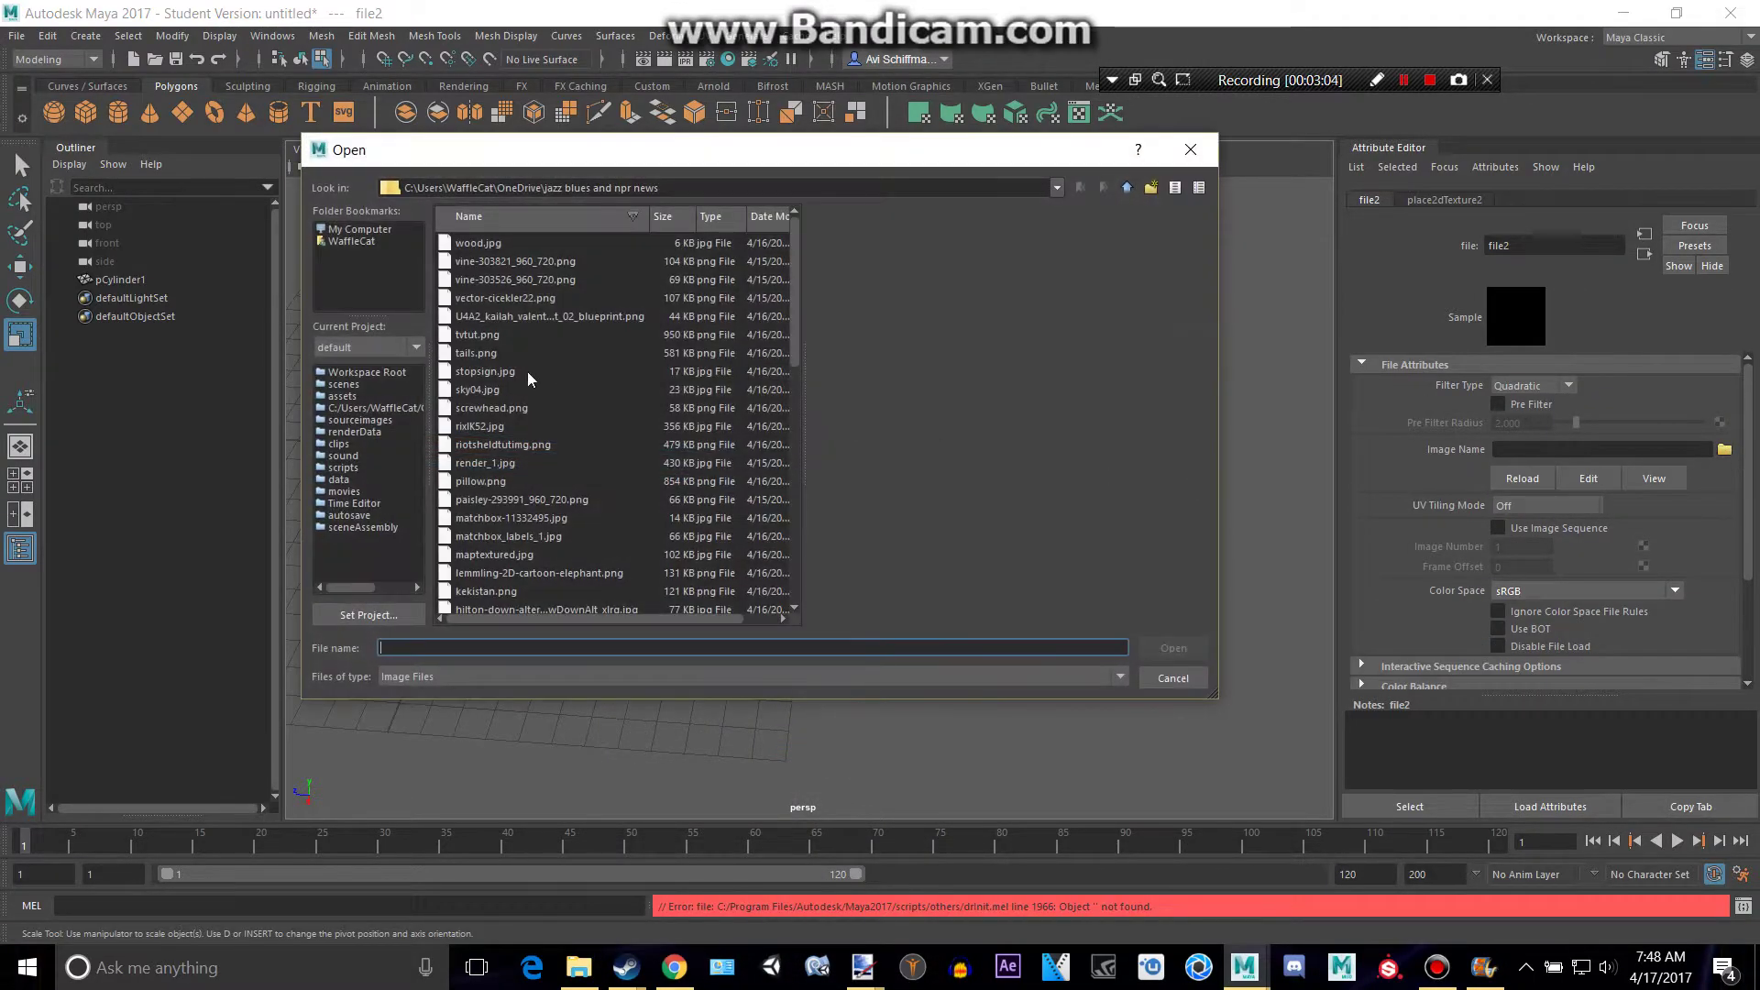
pyautogui.click(500, 246)
pyautogui.press('Down')
pyautogui.press('Down')
pyautogui.press('Down')
pyautogui.press('Down')
pyautogui.press('Down')
pyautogui.press('Down')
pyautogui.press('Down')
pyautogui.press('Down')
pyautogui.press('Down')
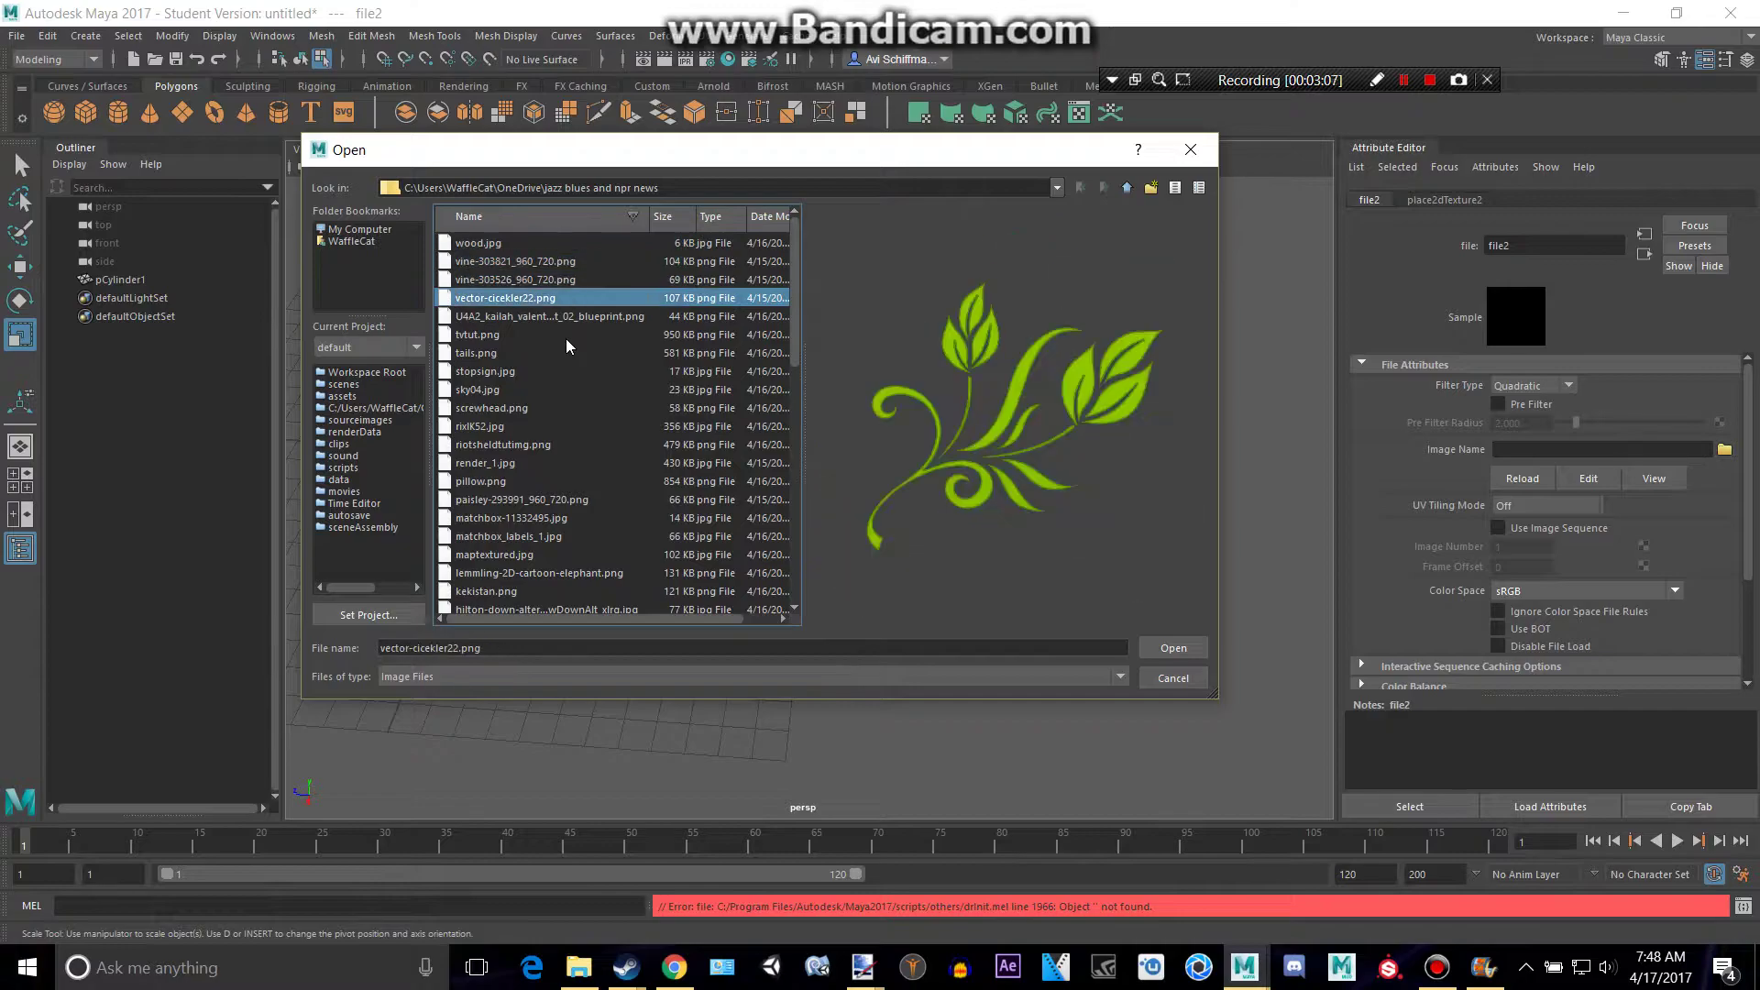
pyautogui.press('Down')
pyautogui.press('Down')
pyautogui.press('Down')
pyautogui.press('Down')
pyautogui.press('Down')
pyautogui.press('Down')
pyautogui.press('Down')
pyautogui.press('Down')
pyautogui.press('Down')
pyautogui.press('Down')
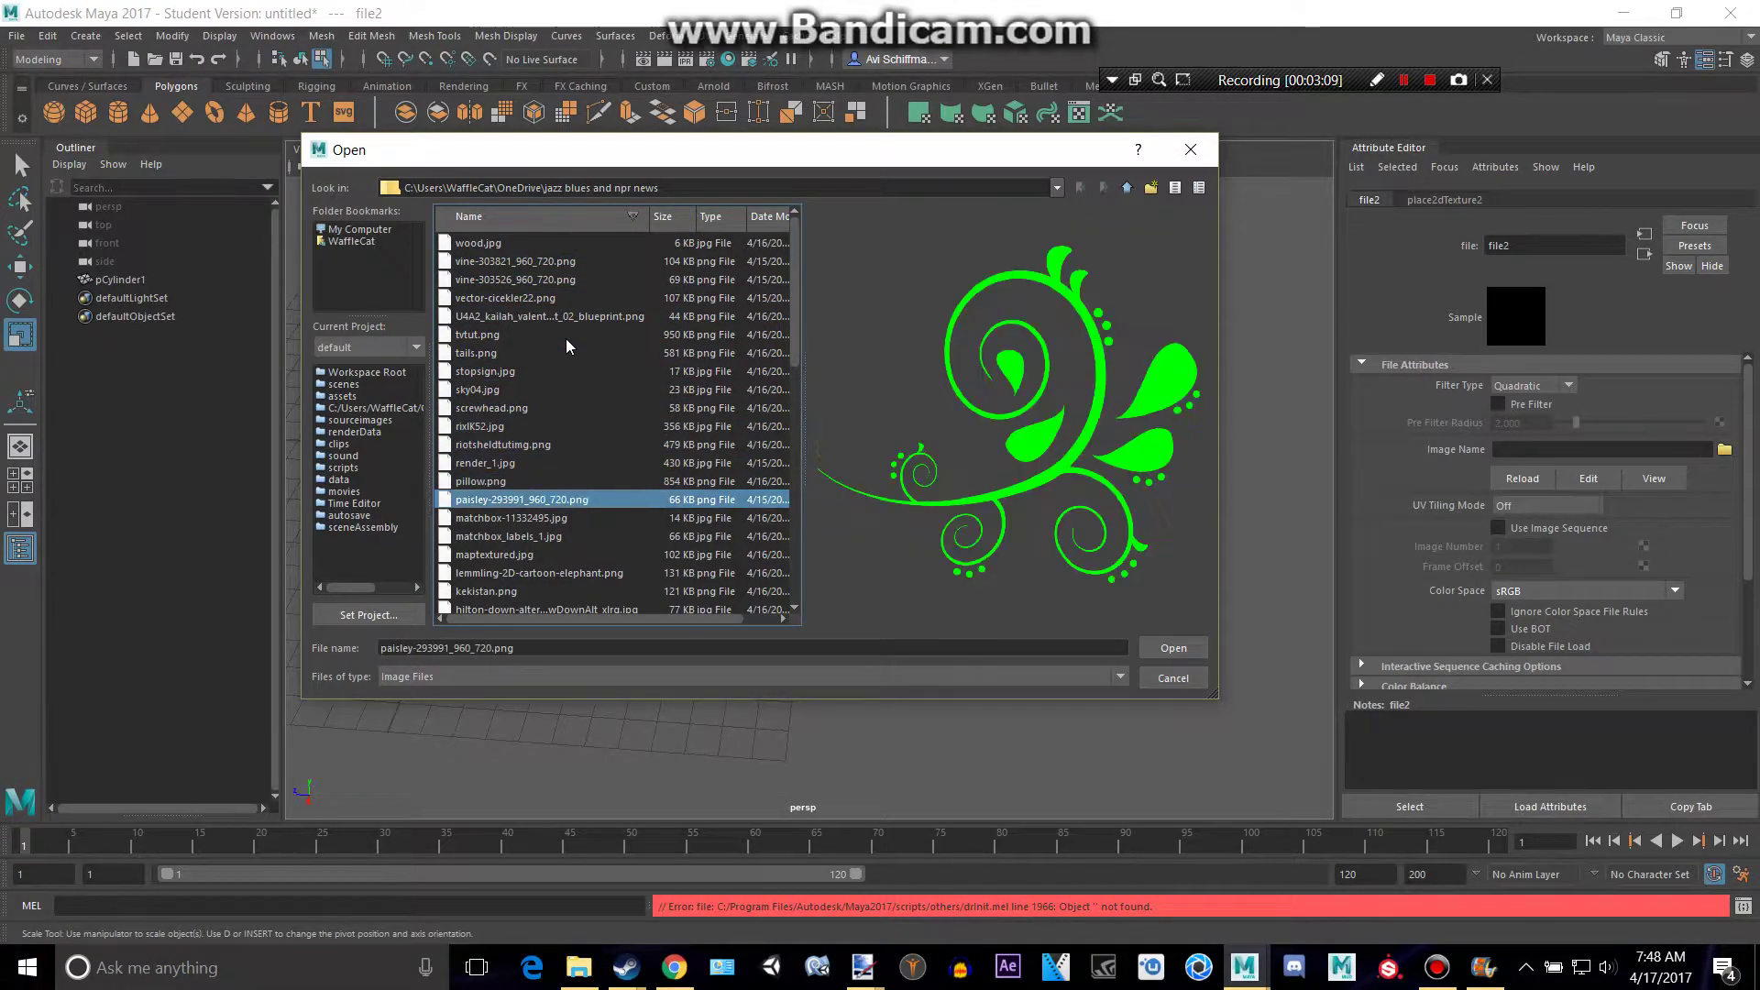
pyautogui.press('Down')
pyautogui.press('Down')
pyautogui.press('Down')
pyautogui.press('Down')
pyautogui.press('Down')
pyautogui.press('Down')
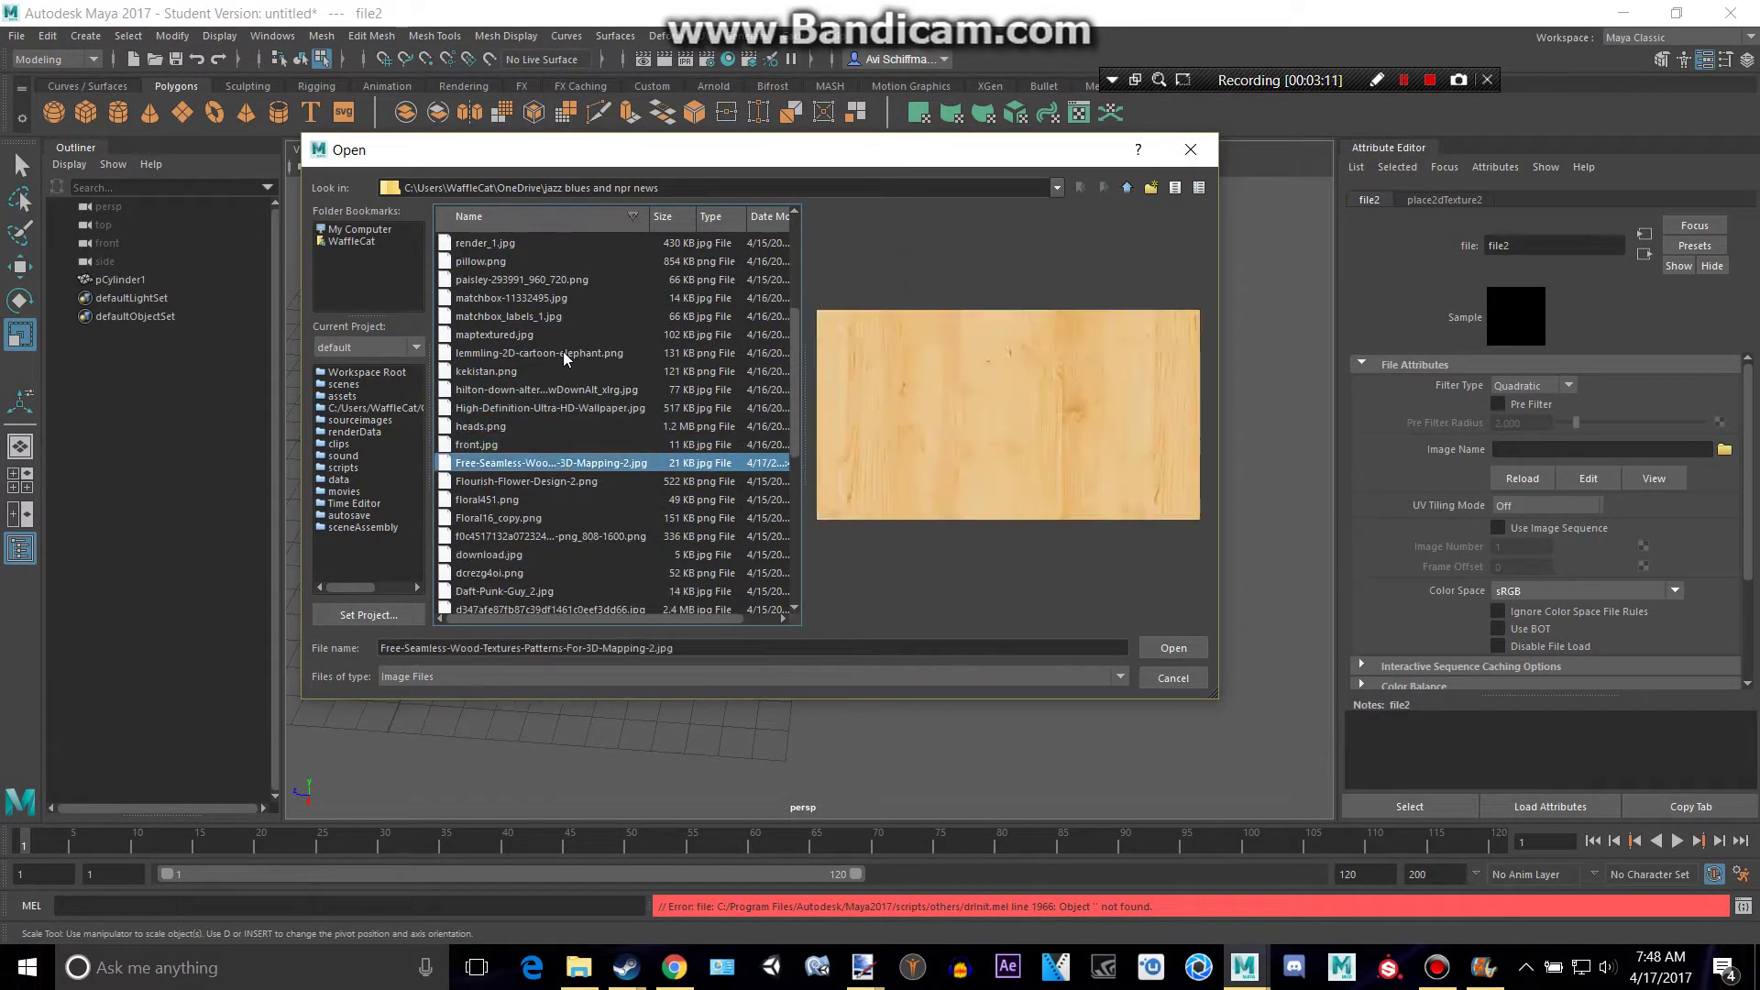
pyautogui.press('Up')
pyautogui.click(1175, 648)
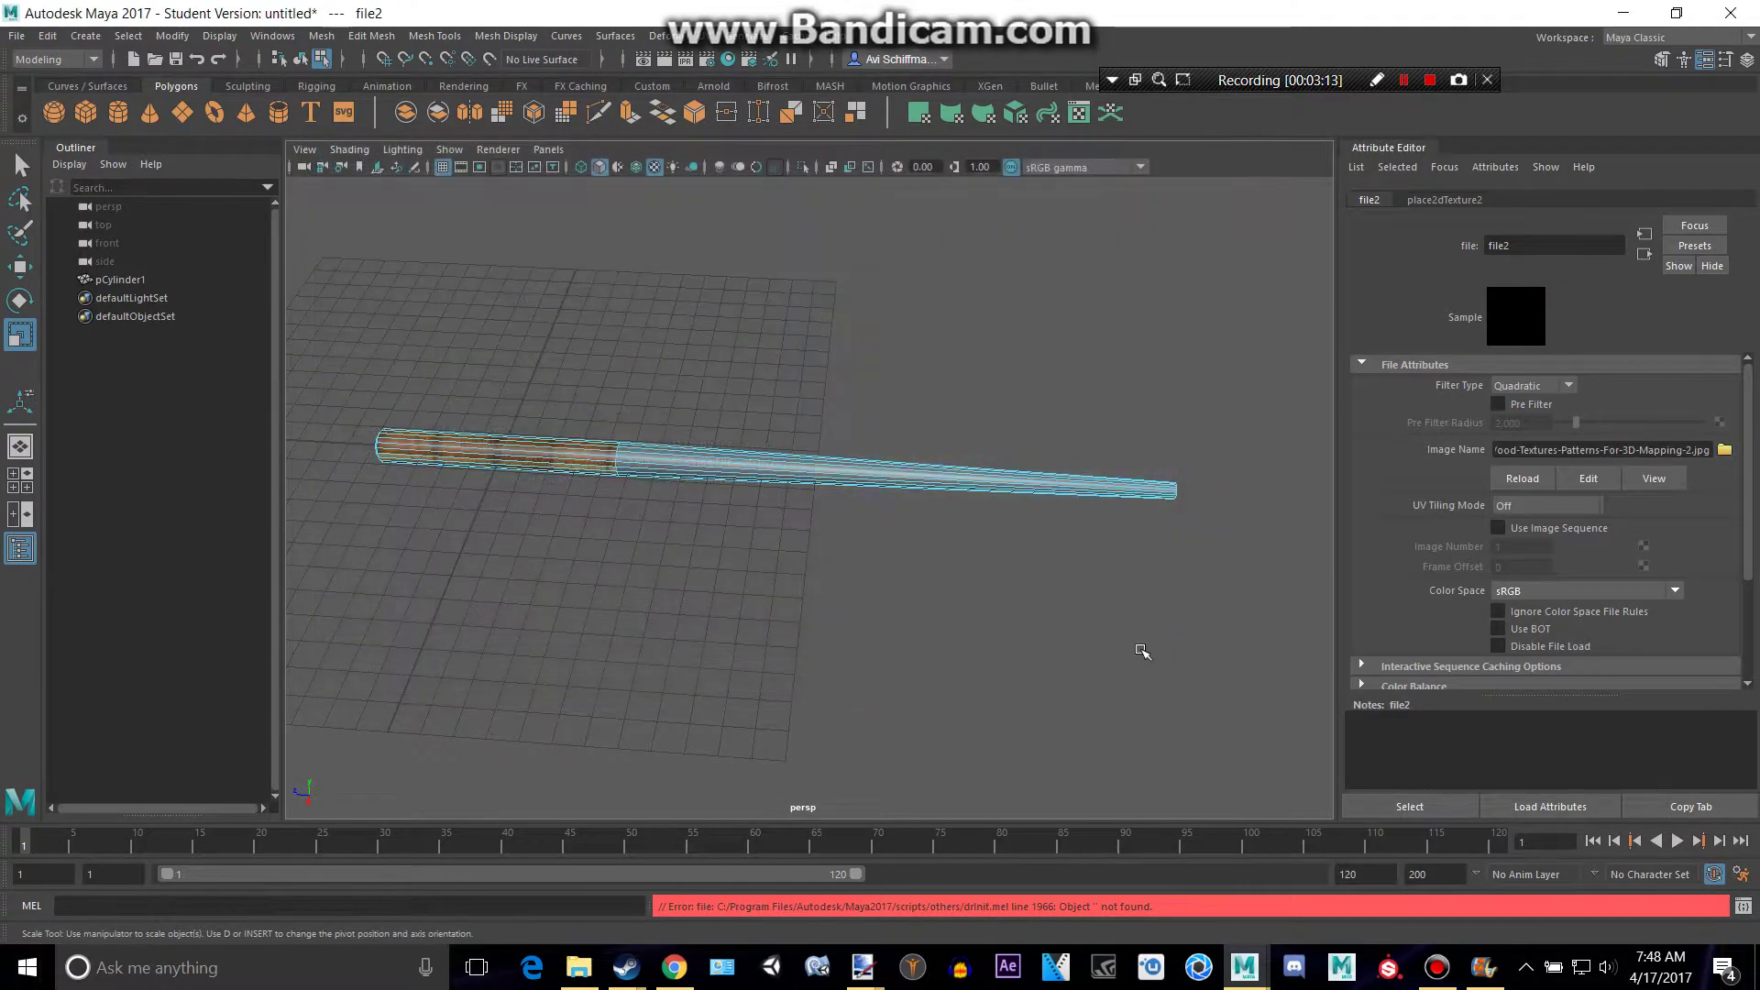
# Step: Deselect the shaft faces and check the handle's butt end in the reference pool cue image in Chrome
pyautogui.click(1088, 645)
pyautogui.hotkey('alt', 'Tab')
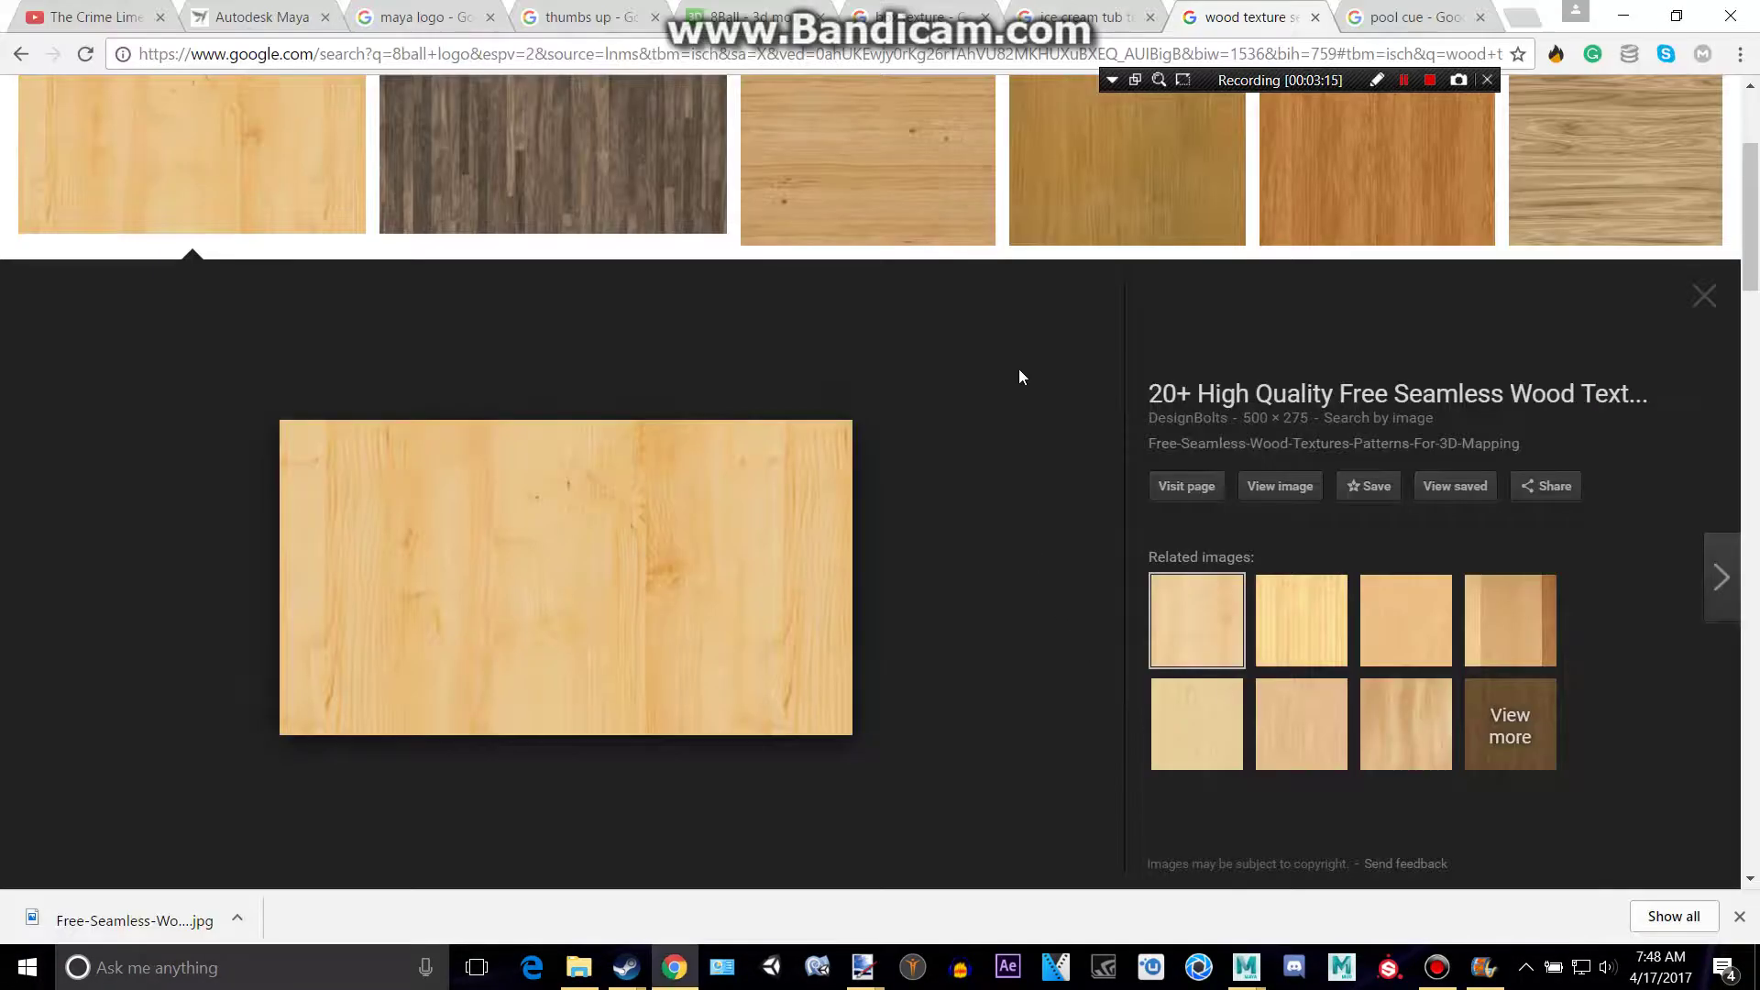
pyautogui.click(1344, 11)
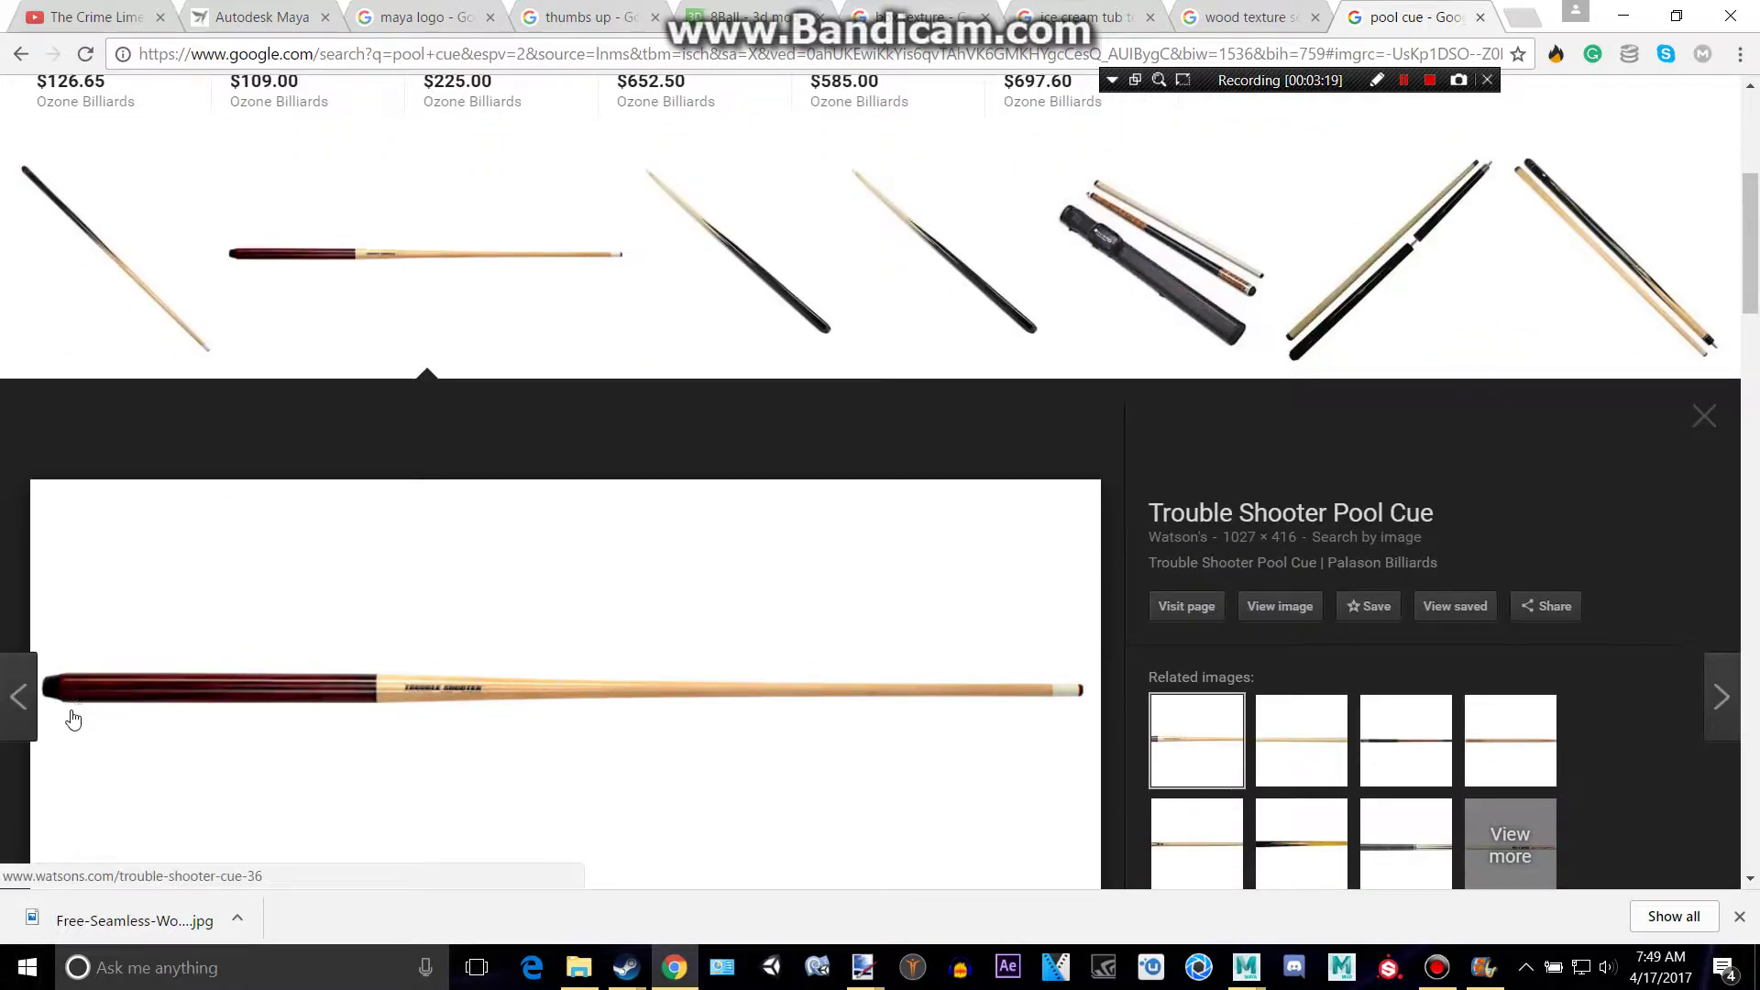
# Step: Switch back to Maya and assign a new Blinn material to the end-cap faces at the handle's butt
pyautogui.hotkey('alt', 'Tab')
pyautogui.keyDown('alt'); pyautogui.moveTo(322, 550); pyautogui.dragTo(852, 593, button='middle'); pyautogui.keyUp('alt')
pyautogui.keyDown('alt'); pyautogui.moveTo(853, 593); pyautogui.dragTo(668, 592); pyautogui.keyUp('alt')
pyautogui.scroll(3, 667, 592)
pyautogui.scroll(3, 669, 594)
pyautogui.moveTo(675, 606); pyautogui.dragTo(681, 482, button='right')
pyautogui.keyDown('alt'); pyautogui.moveTo(681, 481); pyautogui.dragTo(605, 442); pyautogui.keyUp('alt')
pyautogui.keyDown('alt'); pyautogui.moveTo(747, 560); pyautogui.dragTo(750, 434); pyautogui.keyUp('alt')
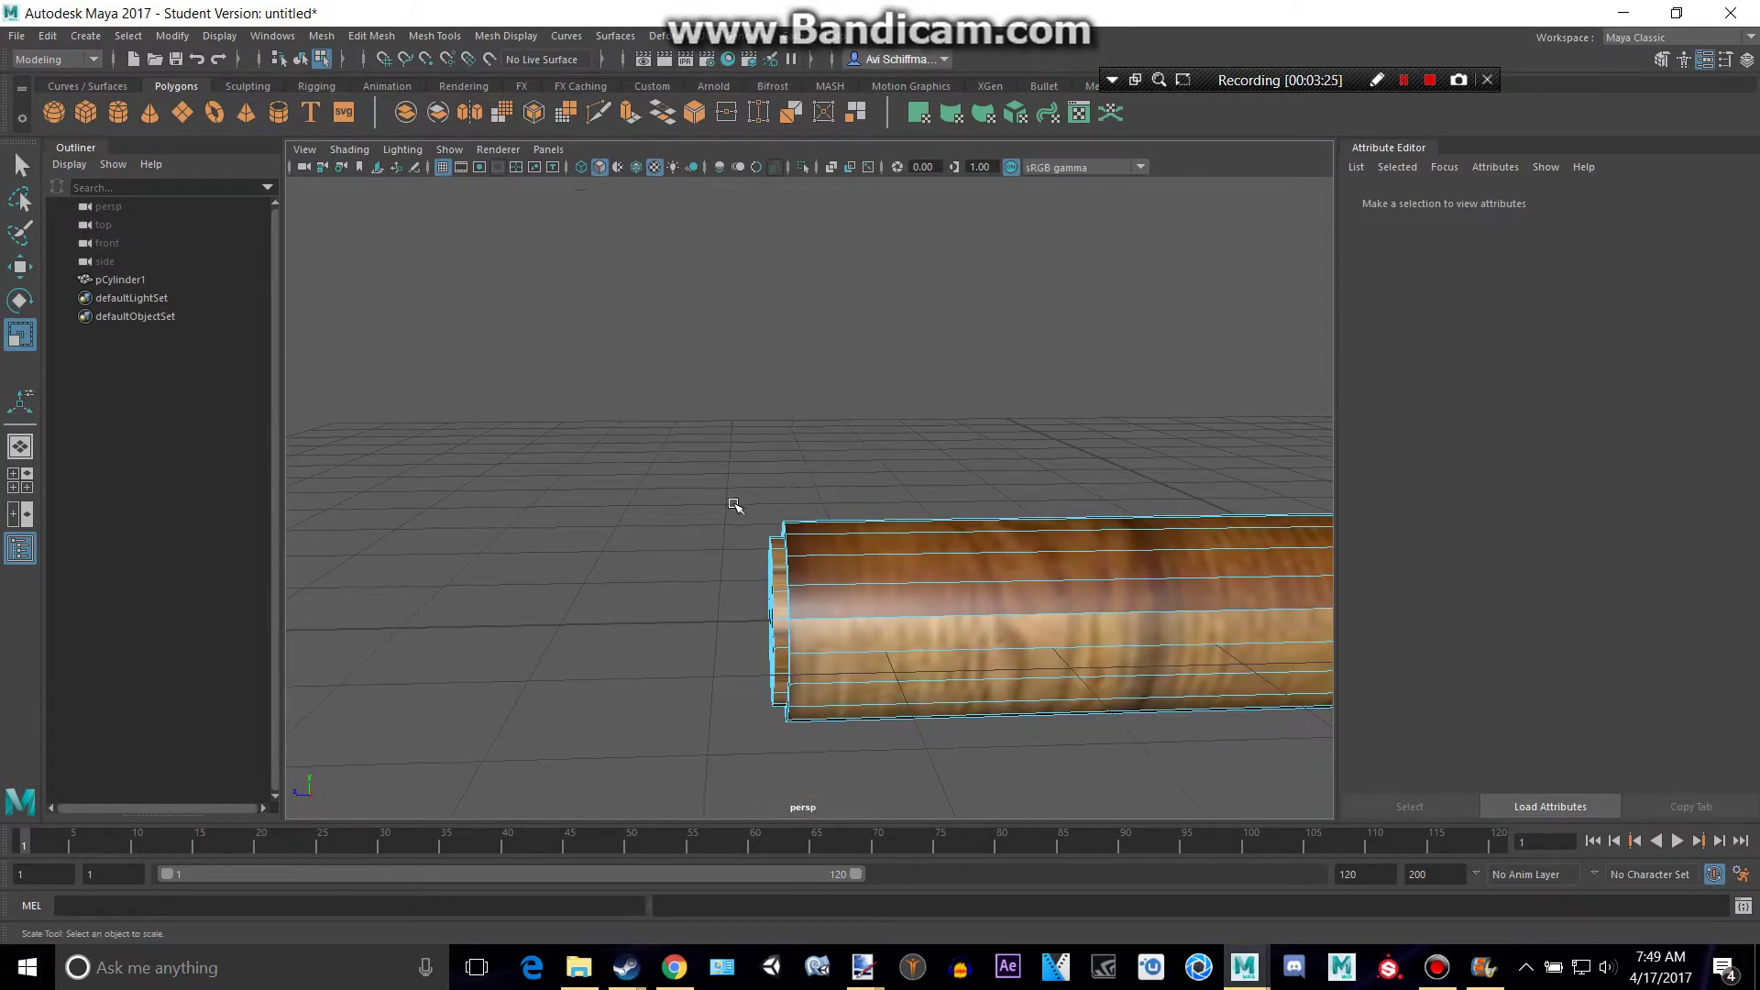
pyautogui.moveTo(779, 744); pyautogui.dragTo(779, 745)
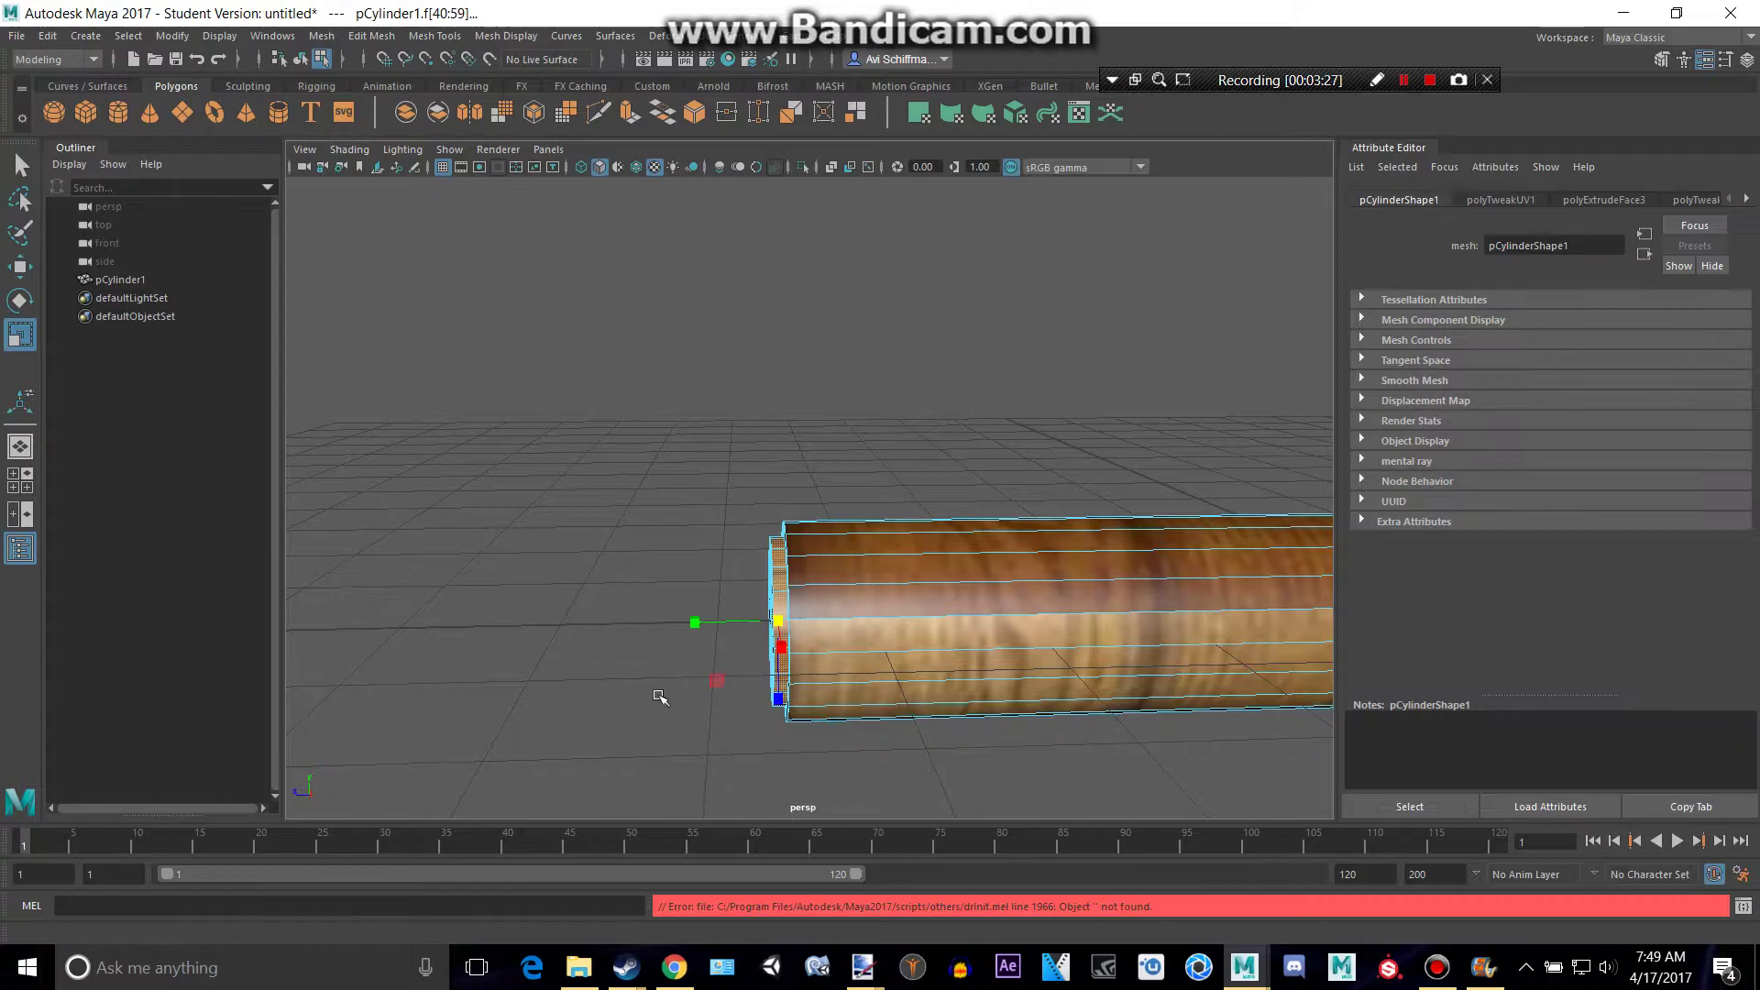
pyautogui.keyDown('alt'); pyautogui.moveTo(660, 688); pyautogui.dragTo(601, 645); pyautogui.keyUp('alt')
pyautogui.moveTo(600, 645); pyautogui.dragTo(595, 897, button='right')
pyautogui.click(752, 494)
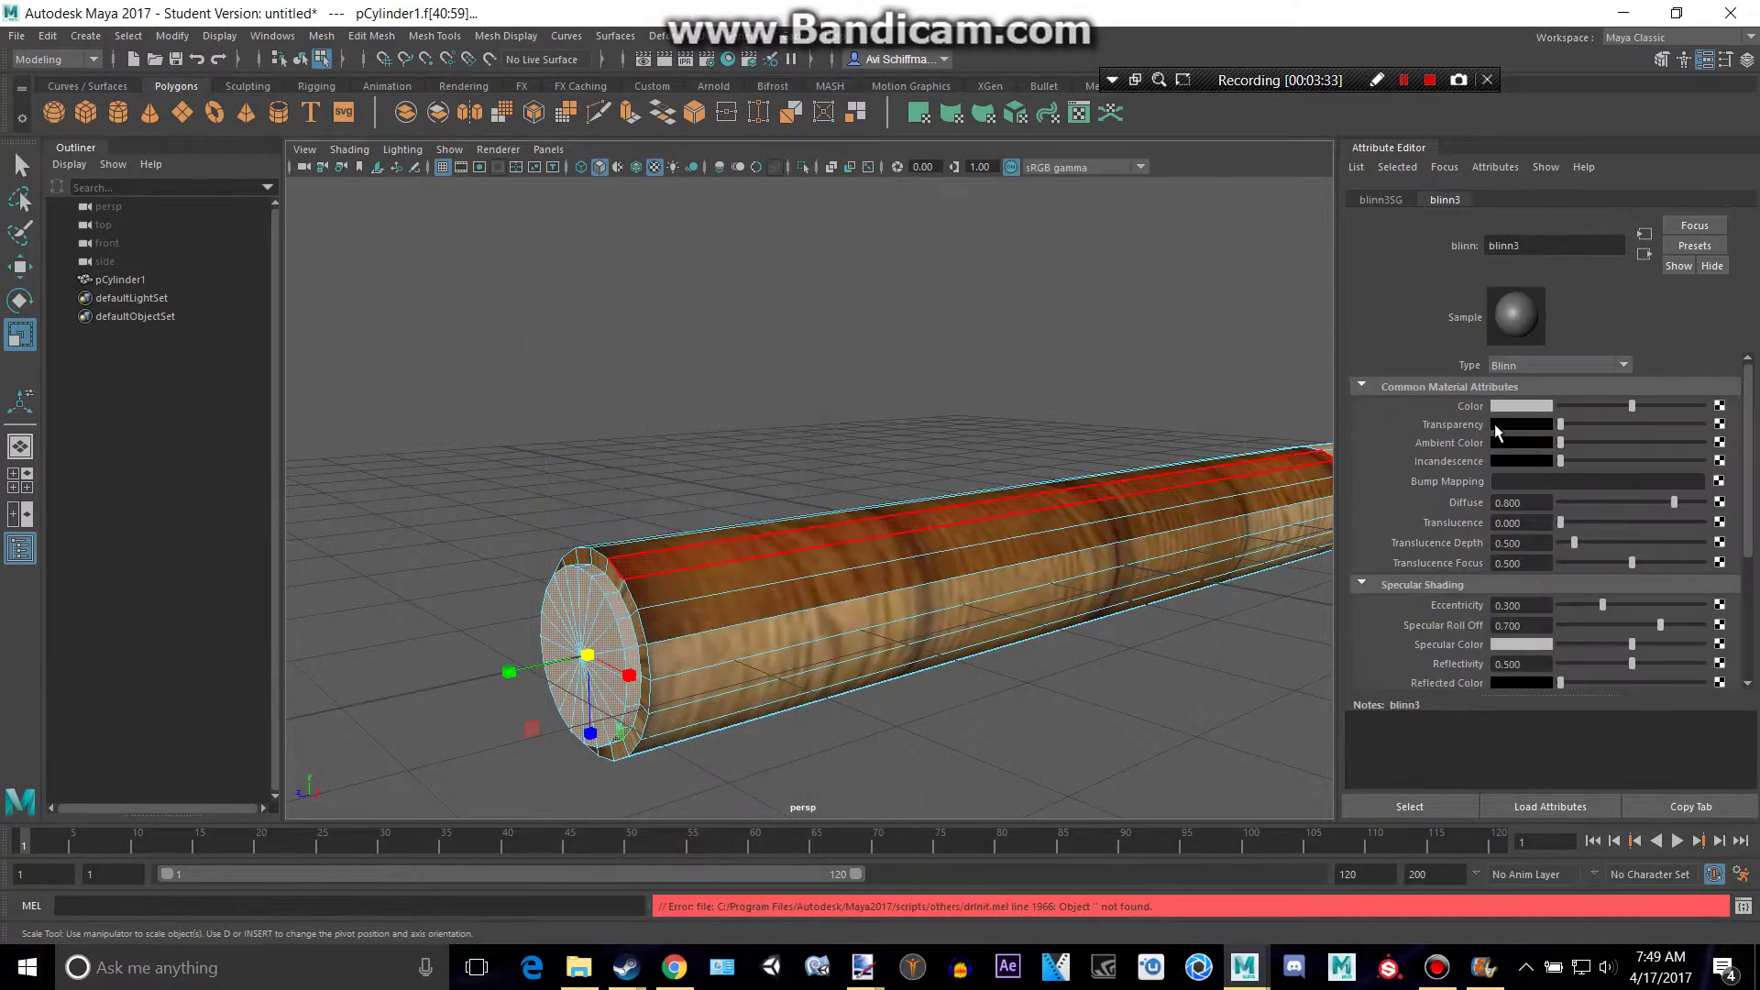
pyautogui.click(1143, 731)
# Step: Examine the shaft and tip of the reference pool cue among the Chrome image results
pyautogui.keyDown('alt'); pyautogui.moveTo(1143, 730); pyautogui.dragTo(508, 555); pyautogui.keyUp('alt')
pyautogui.hotkey('alt', 'Tab')
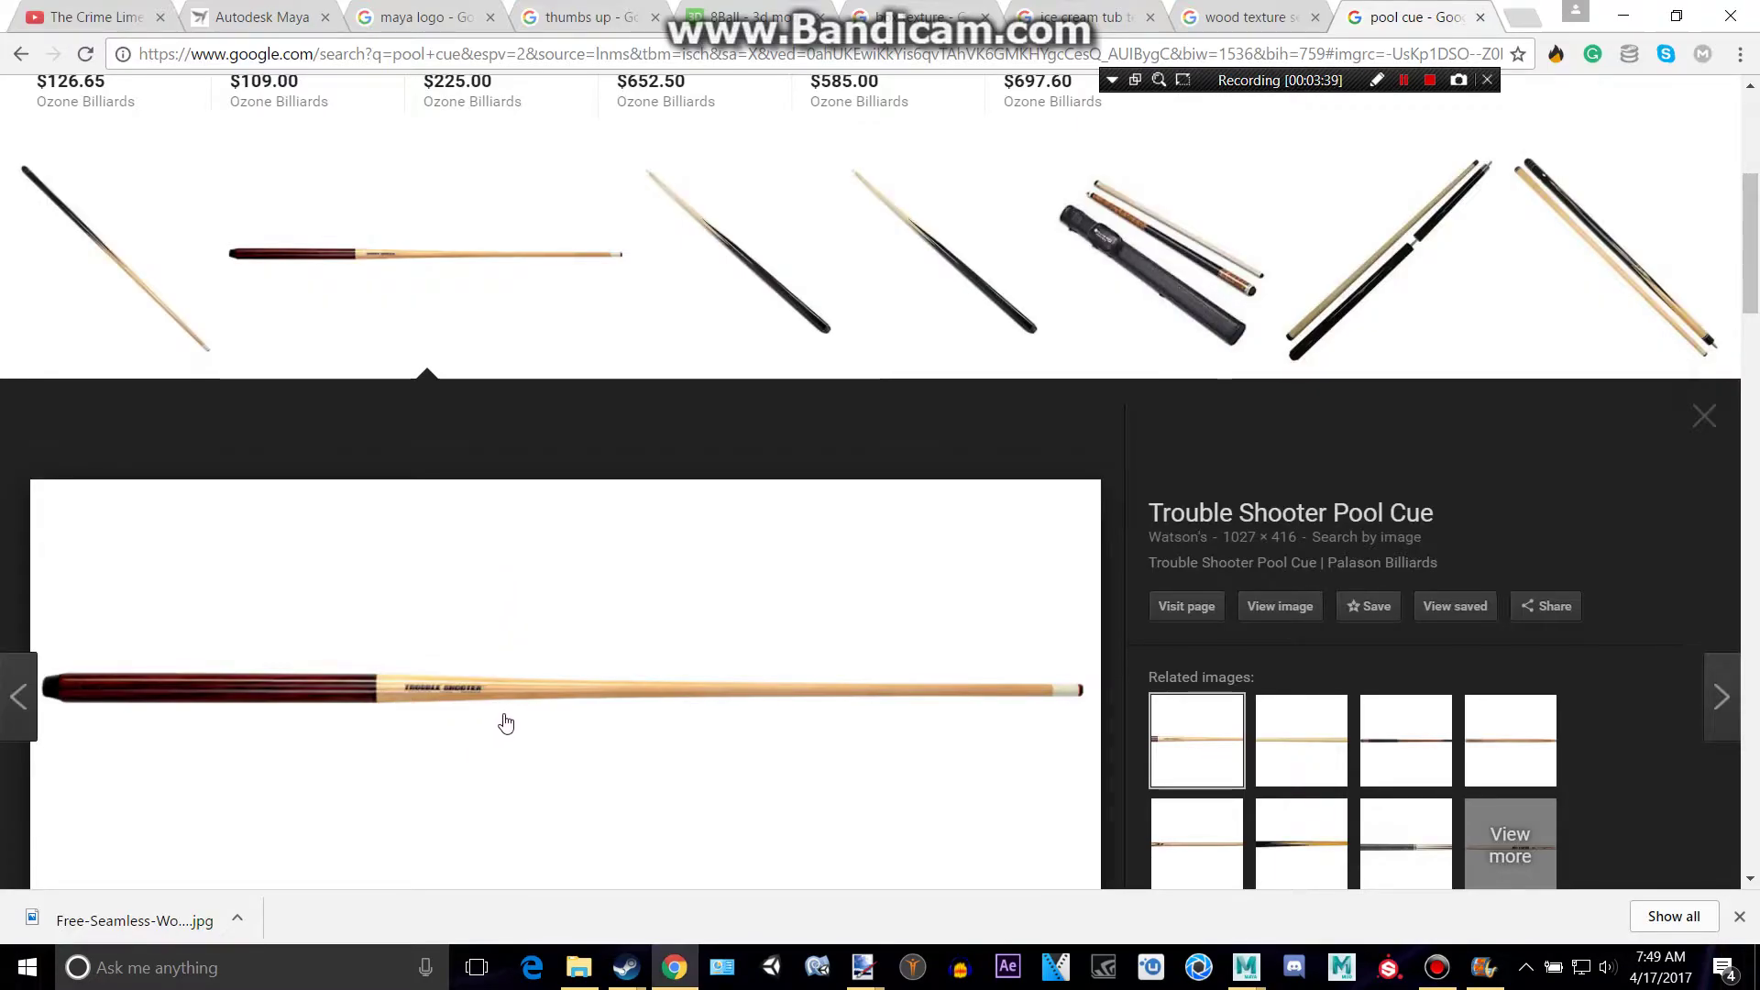
pyautogui.scroll(-4, 490, 712)
pyautogui.scroll(-3, 511, 695)
pyautogui.scroll(4, 513, 692)
pyautogui.scroll(3, 518, 690)
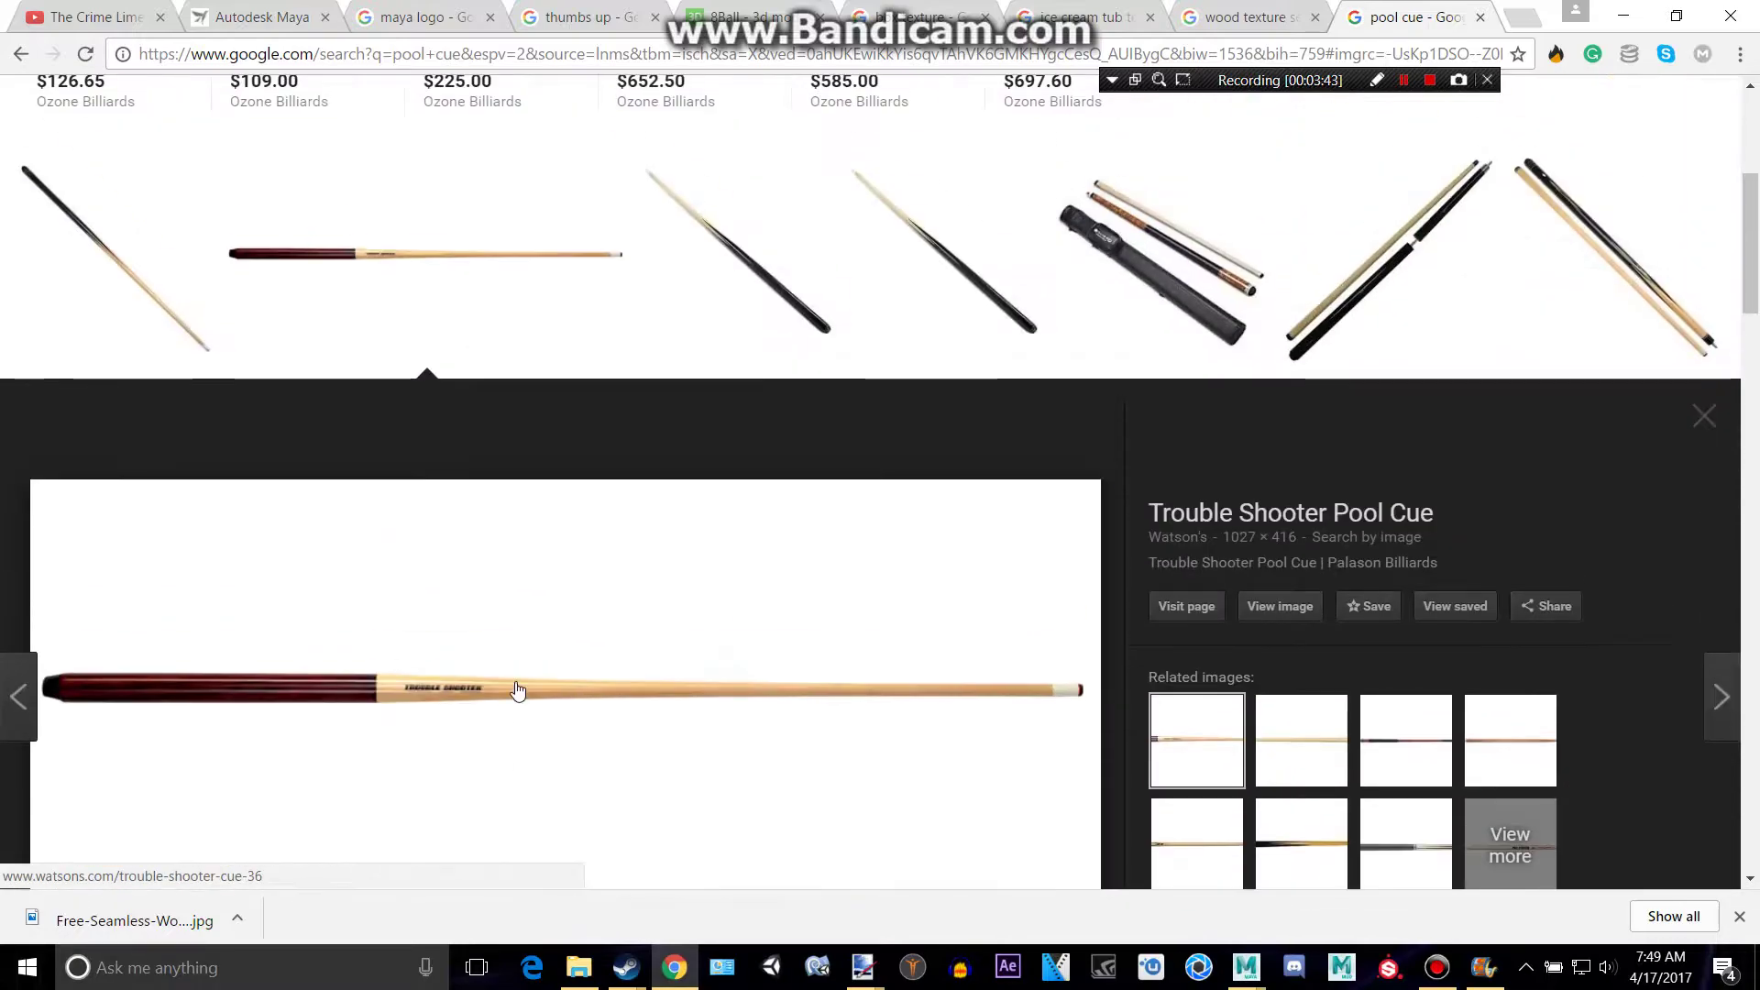
pyautogui.scroll(-5, 520, 689)
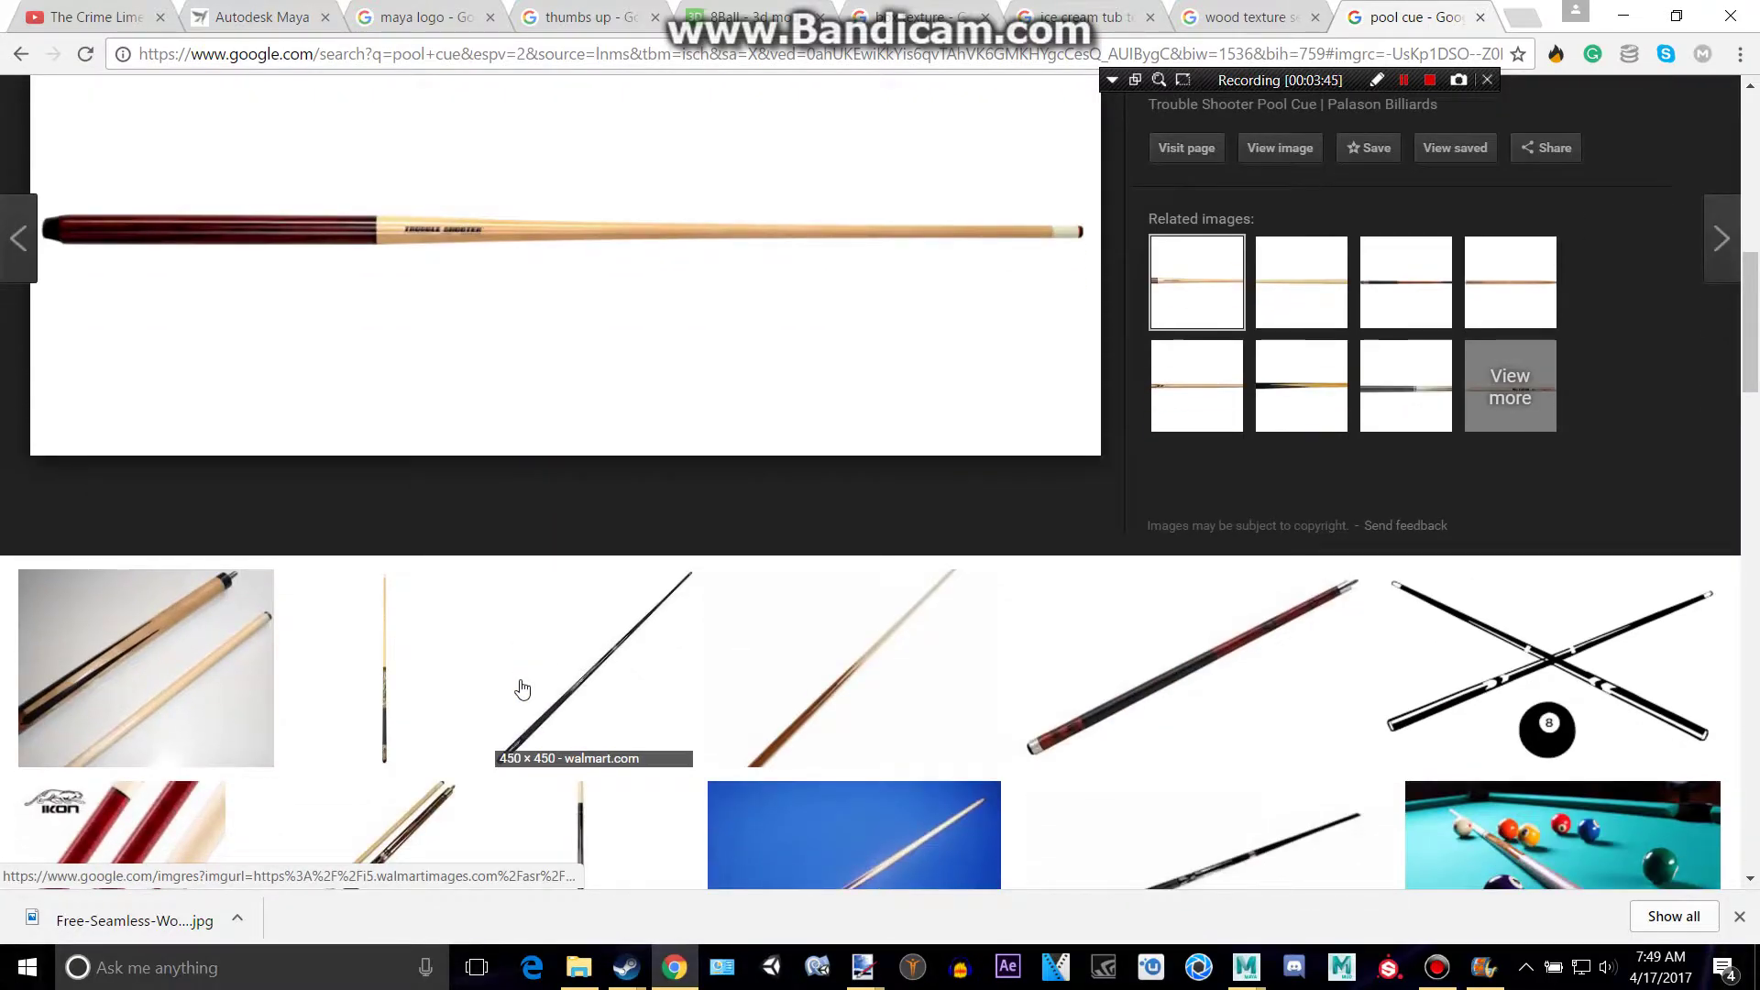
pyautogui.scroll(5, 523, 688)
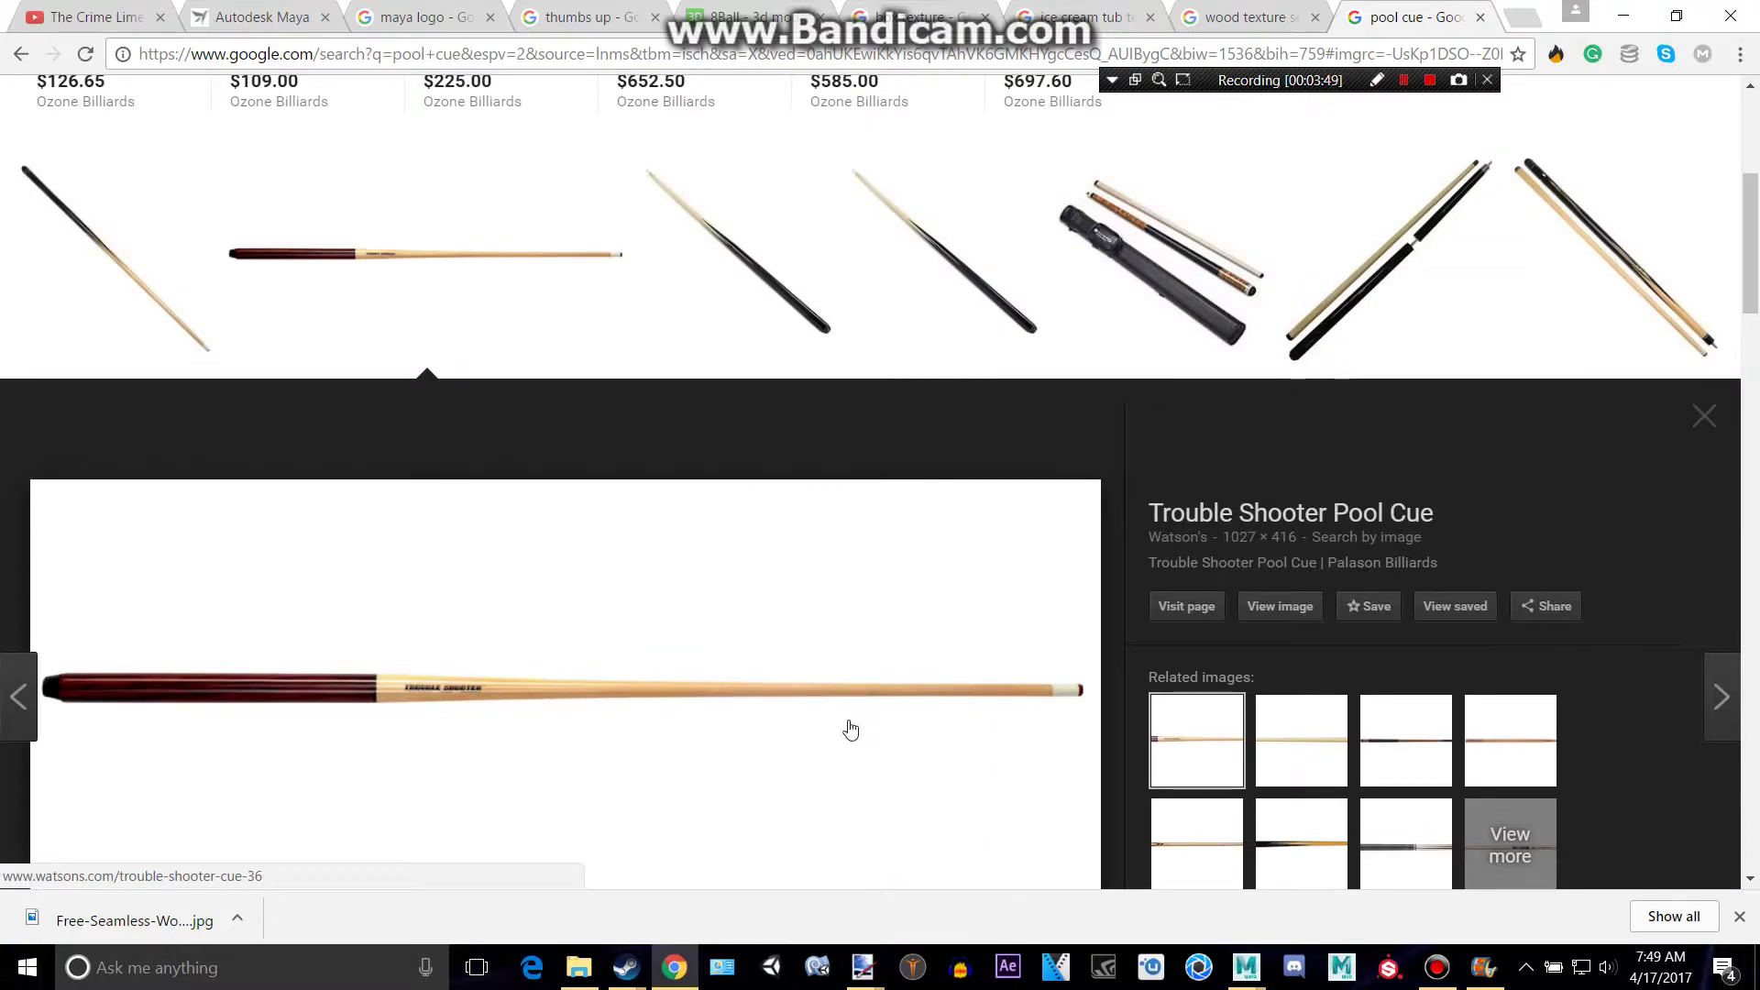
# Step: Switch back to Maya, insert an edge loop around the shaft near its tip, and compare its position with the Chrome reference image
pyautogui.hotkey('alt', 'Tab')
pyautogui.keyDown('alt'); pyautogui.moveTo(1261, 627); pyautogui.dragTo(547, 589, button='middle'); pyautogui.keyUp('alt')
pyautogui.keyDown('alt'); pyautogui.moveTo(1022, 560); pyautogui.dragTo(444, 548, button='middle'); pyautogui.keyUp('alt')
pyautogui.click(435, 35)
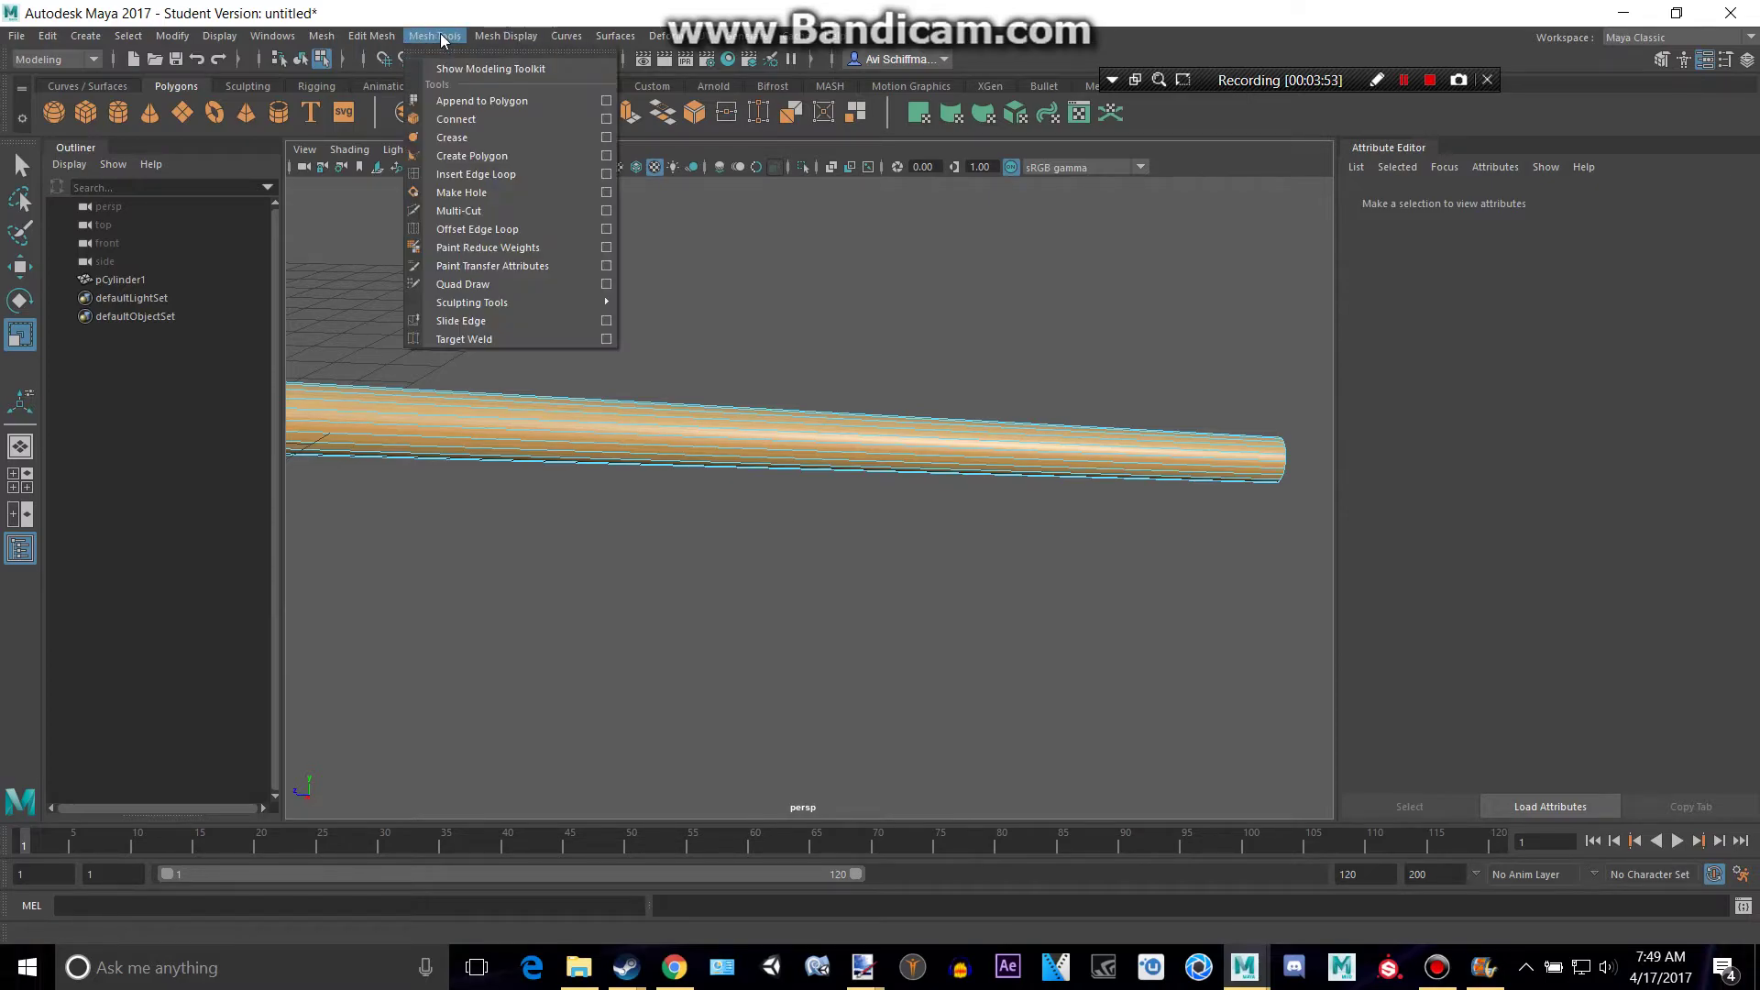
pyautogui.click(495, 188)
pyautogui.keyDown('alt'); pyautogui.moveTo(962, 459); pyautogui.dragTo(811, 514, button='middle'); pyautogui.keyUp('alt')
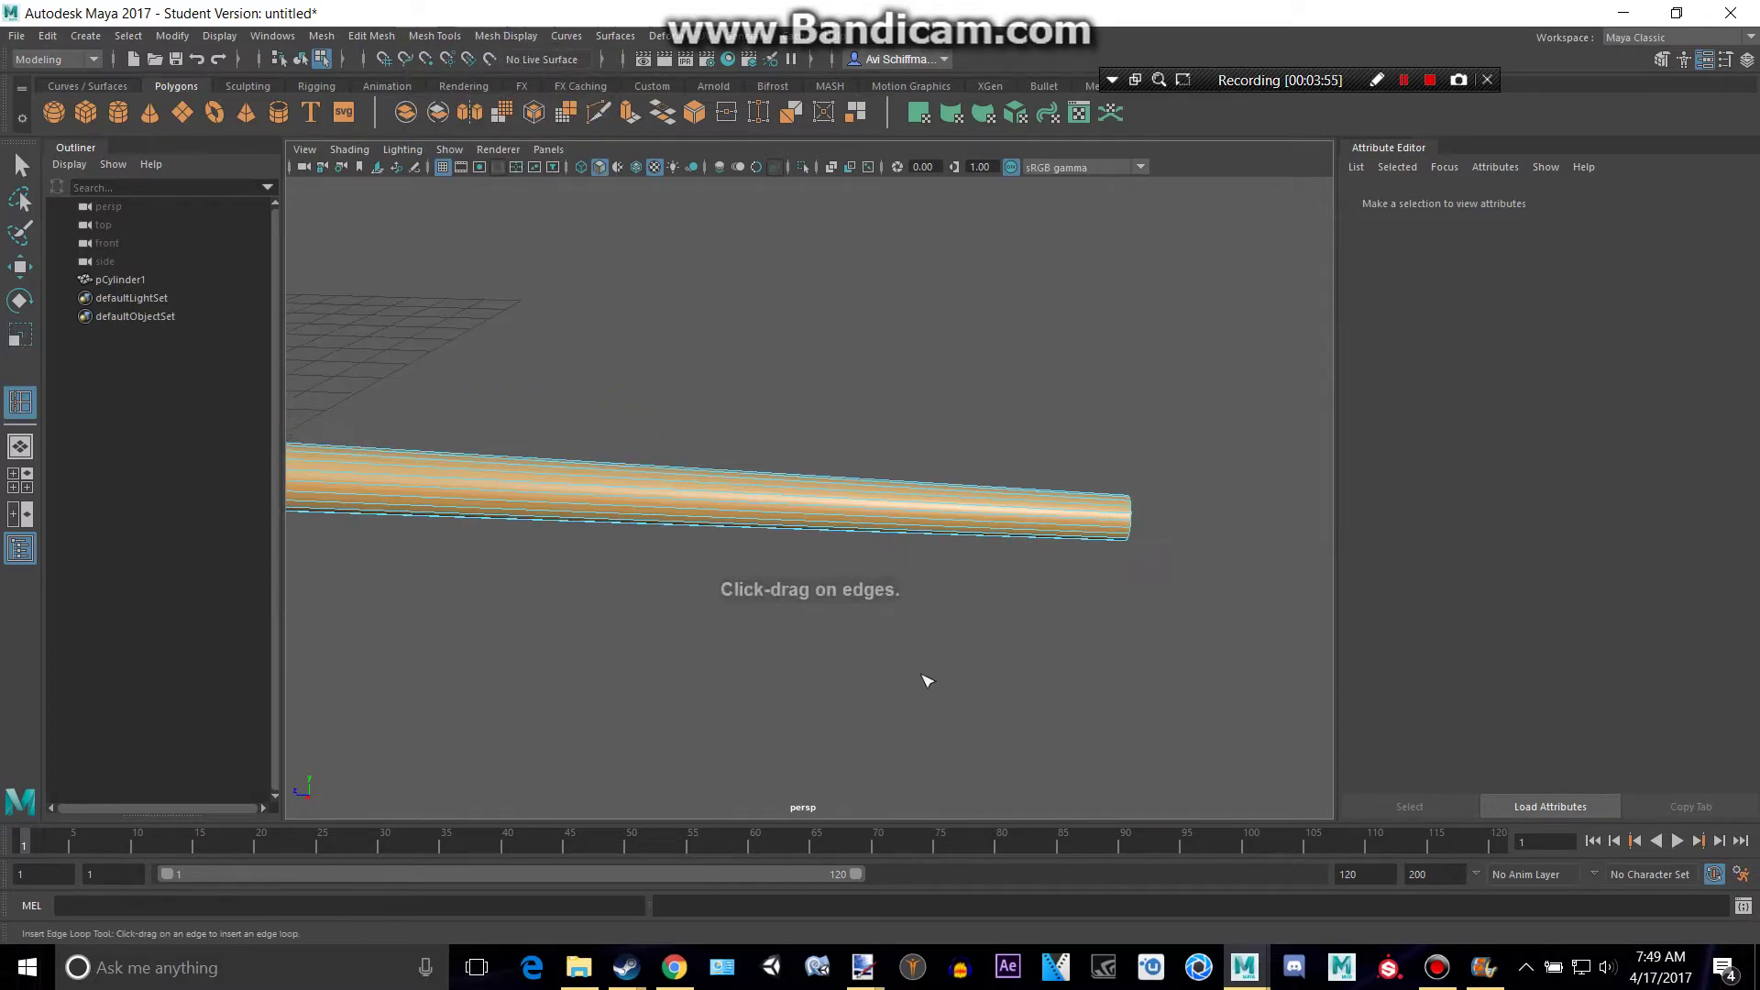
pyautogui.scroll(3, 955, 676)
pyautogui.keyDown('alt'); pyautogui.moveTo(1010, 633); pyautogui.dragTo(866, 643, button='middle'); pyautogui.keyUp('alt')
pyautogui.scroll(2, 1082, 656)
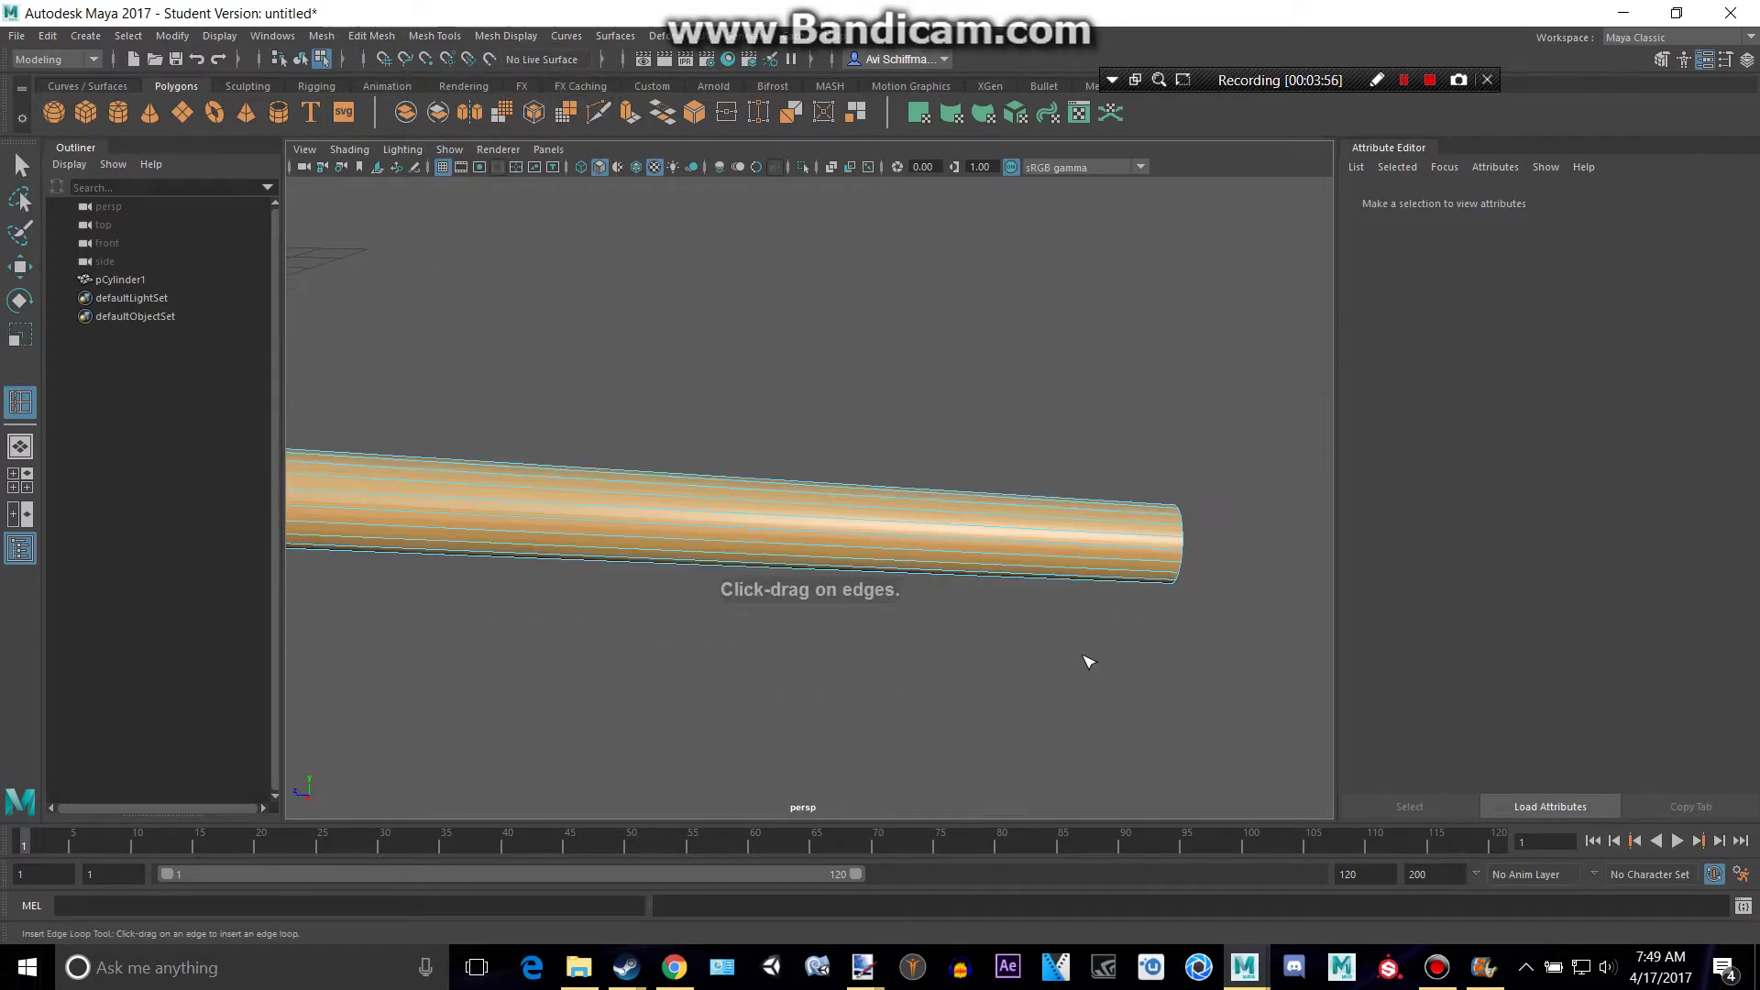
pyautogui.click(1033, 538)
pyautogui.hotkey('alt', 'Tab')
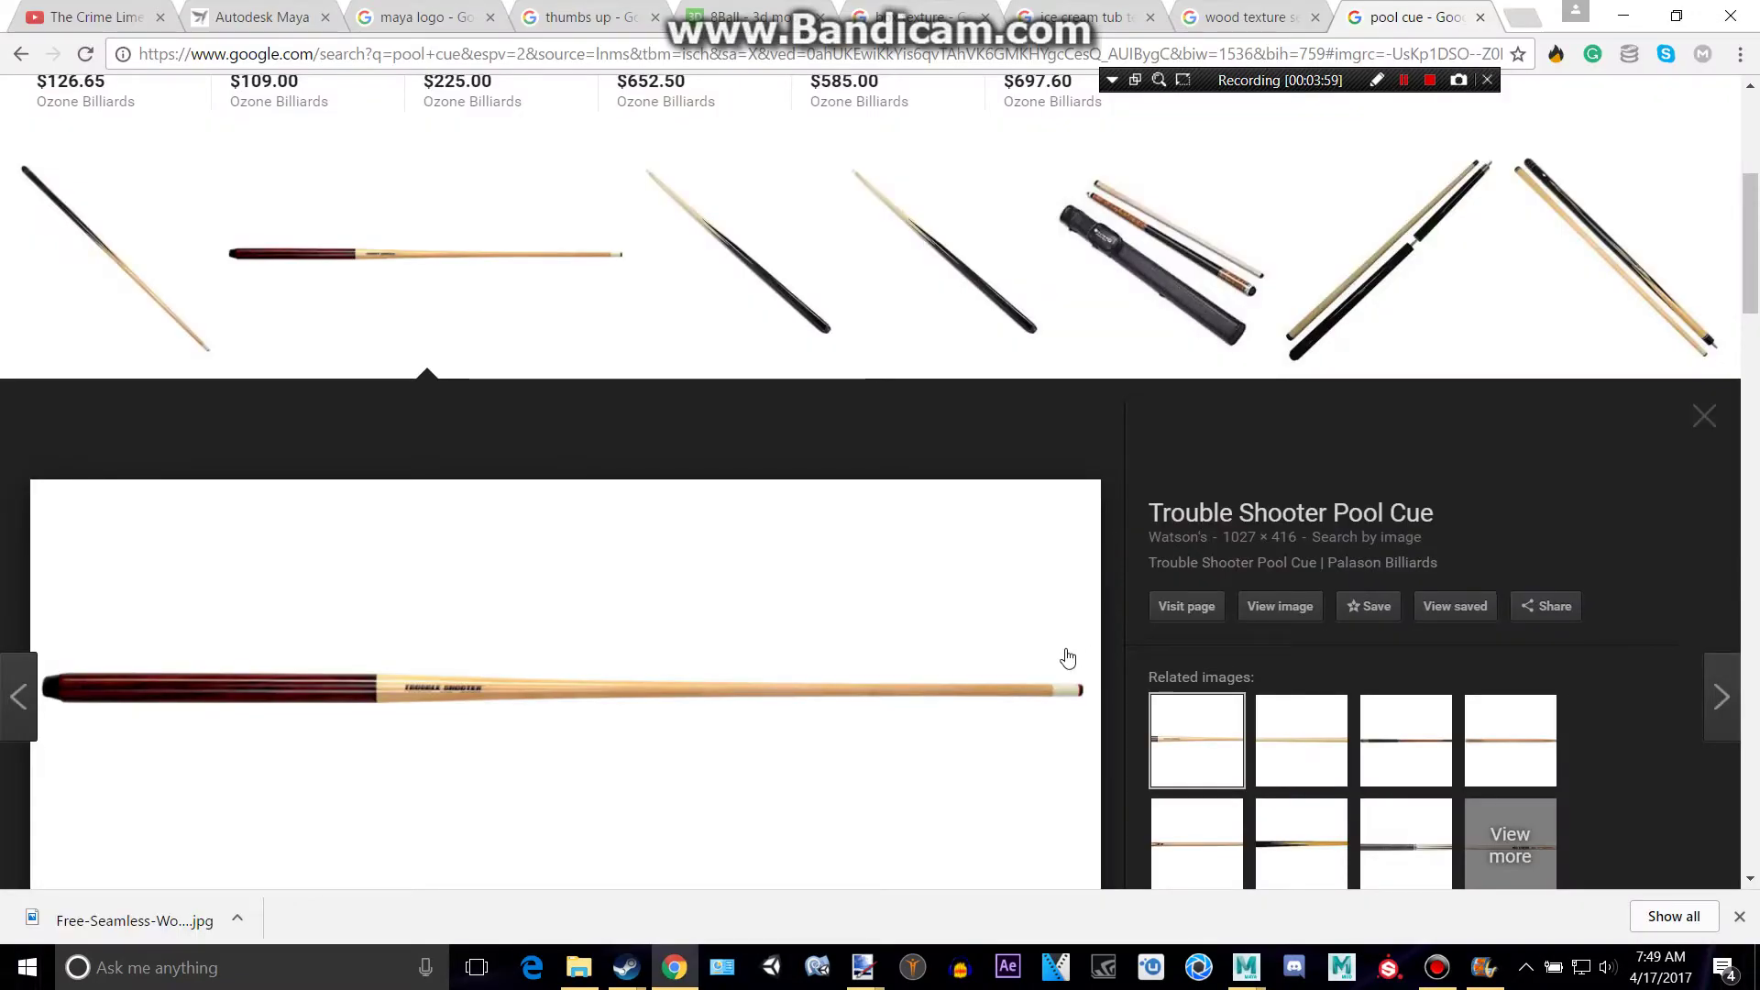
pyautogui.hotkey('alt', 'Tab')
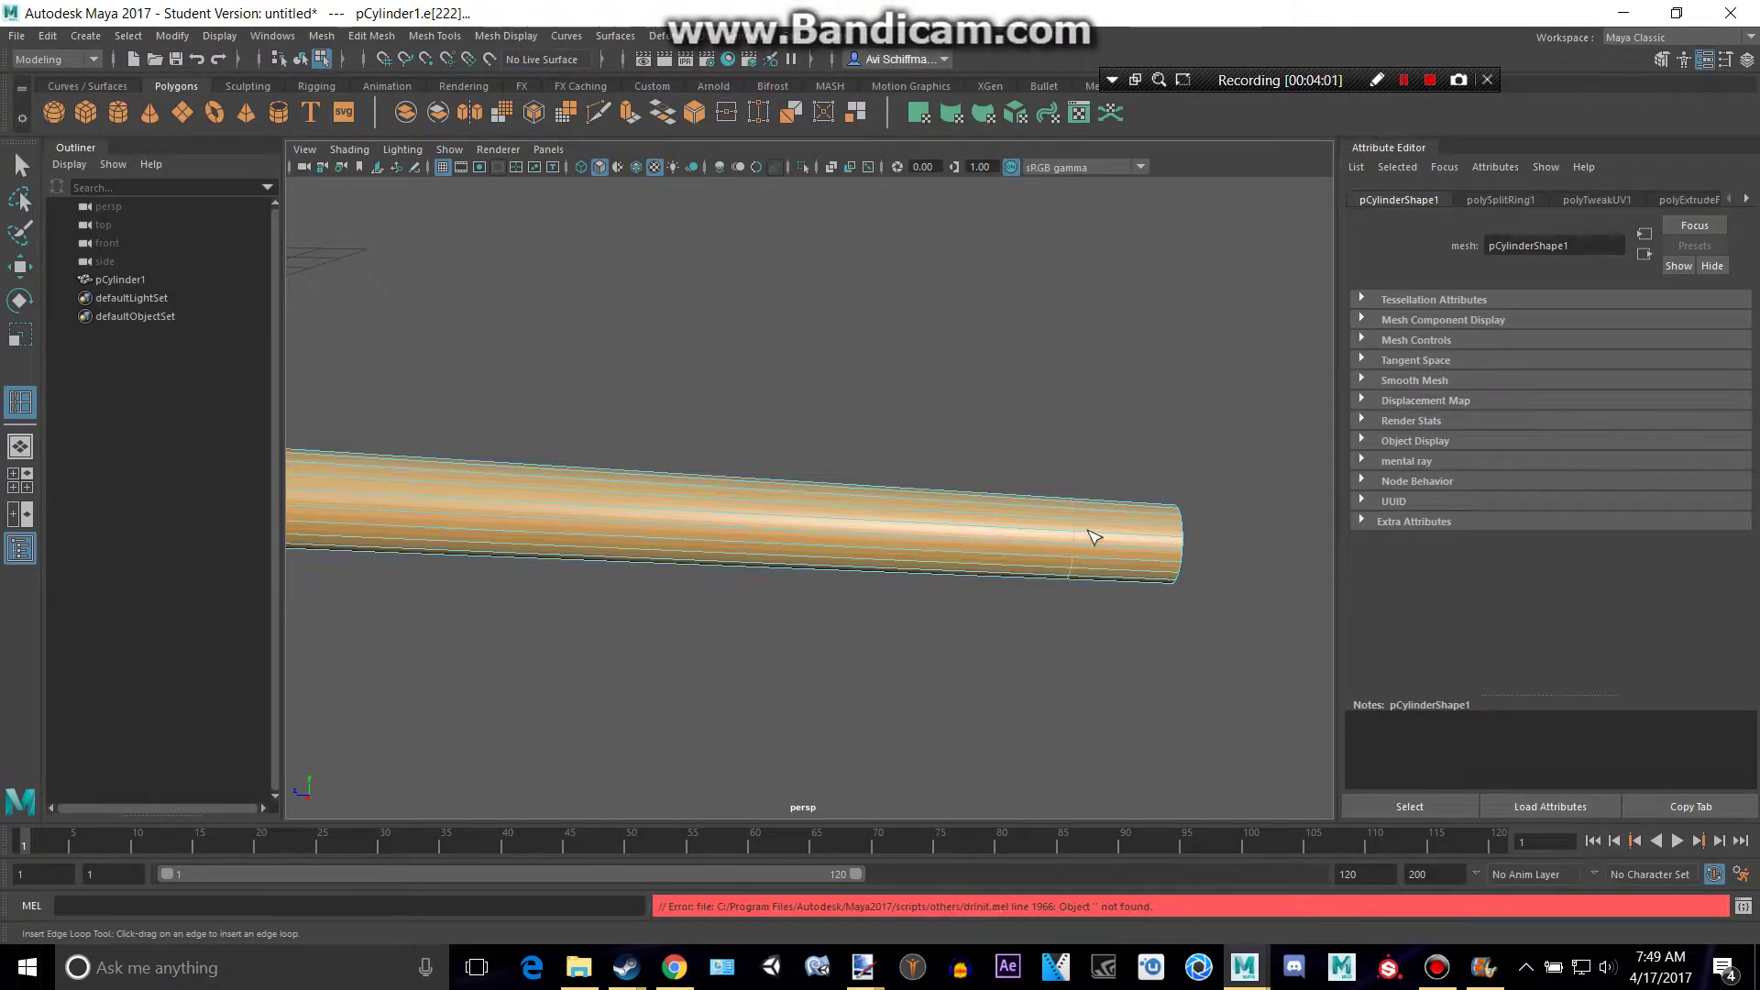
pyautogui.hotkey('alt', 'Tab')
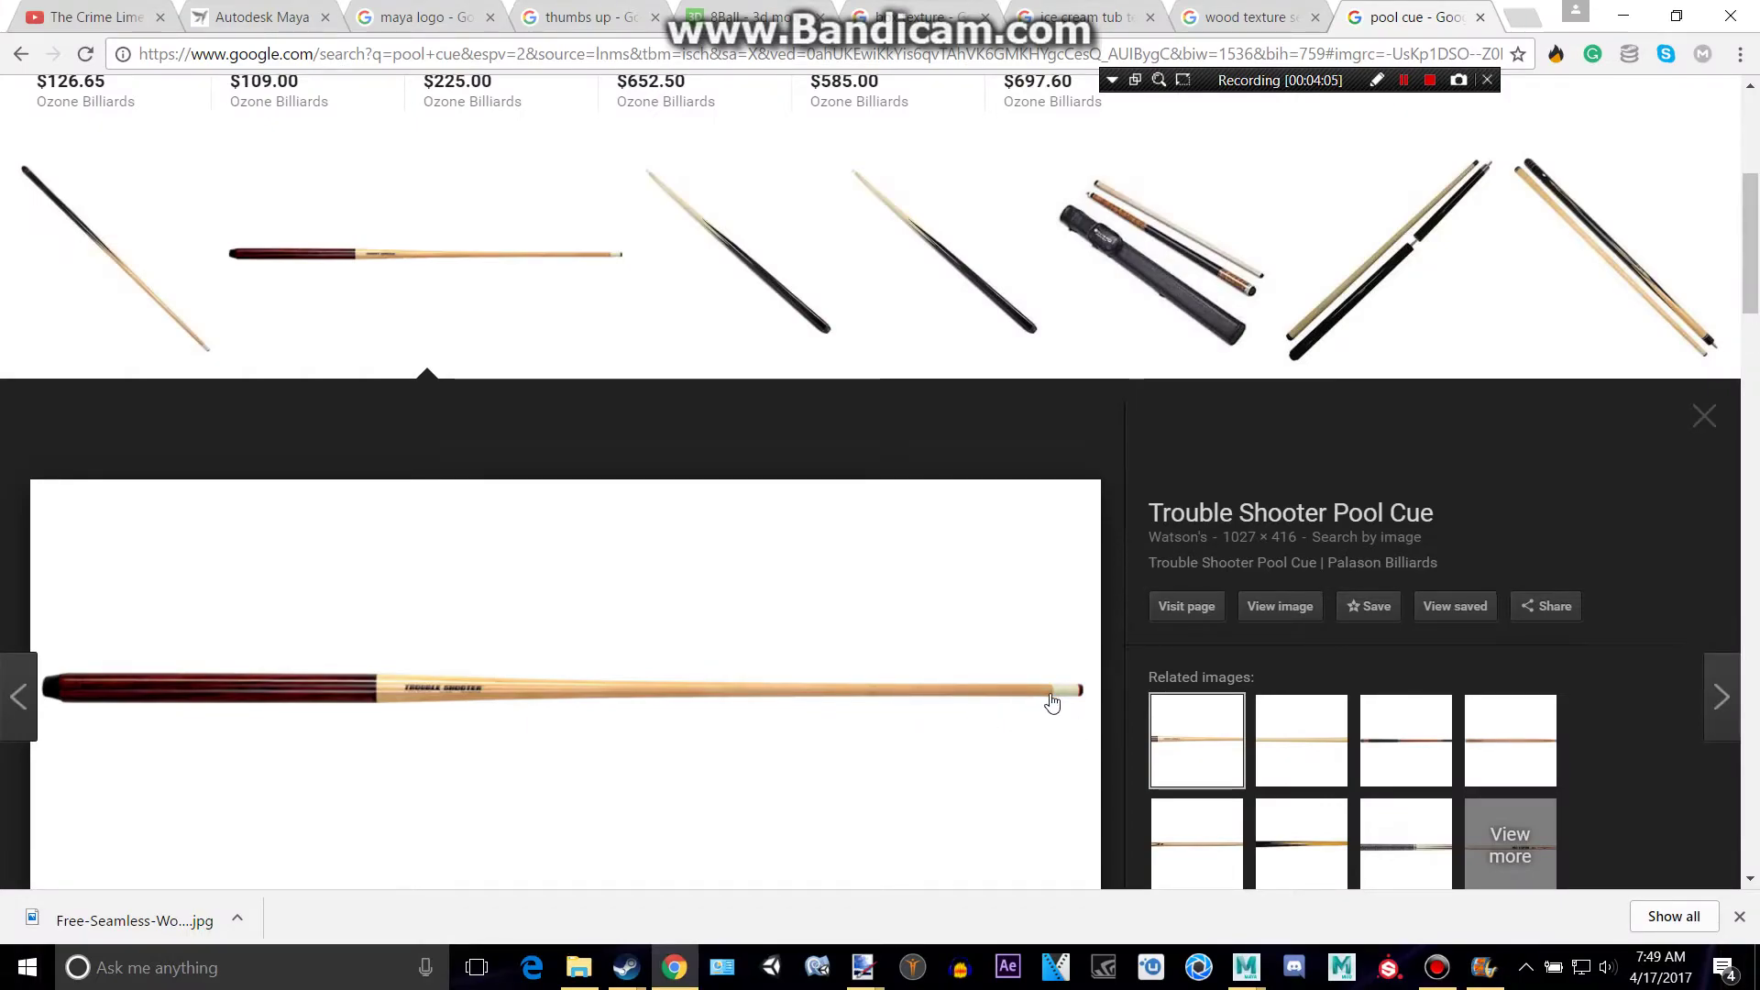
pyautogui.hotkey('alt', 'Tab')
# Step: Try to insert a second edge loop around the shaft, between the first loop and the tip's end
pyautogui.keyDown('alt'); pyautogui.moveTo(1137, 619); pyautogui.dragTo(669, 408, button='middle'); pyautogui.keyUp('alt')
pyautogui.press('f')
pyautogui.scroll(-5, 1088, 546)
pyautogui.keyDown('alt'); pyautogui.moveTo(954, 550); pyautogui.dragTo(880, 561, button='middle'); pyautogui.keyUp('alt')
pyautogui.moveTo(877, 424); pyautogui.dragTo(884, 471, button='right')
pyautogui.scroll(-4, 884, 471)
pyautogui.moveTo(923, 337); pyautogui.dragTo(972, 715)
pyautogui.moveTo(912, 471); pyautogui.dragTo(935, 877, button='right')
pyautogui.moveTo(919, 449); pyautogui.dragTo(919, 462, button='right')
pyautogui.moveTo(925, 371); pyautogui.dragTo(1064, 760)
pyautogui.keyDown('alt'); pyautogui.moveTo(959, 479); pyautogui.dragTo(995, 458); pyautogui.keyUp('alt')
pyautogui.click(947, 566)
pyautogui.moveTo(908, 374); pyautogui.dragTo(856, 609)
pyautogui.moveTo(903, 431); pyautogui.dragTo(916, 479, button='right')
pyautogui.click(901, 507)
pyautogui.scroll(3, 915, 515)
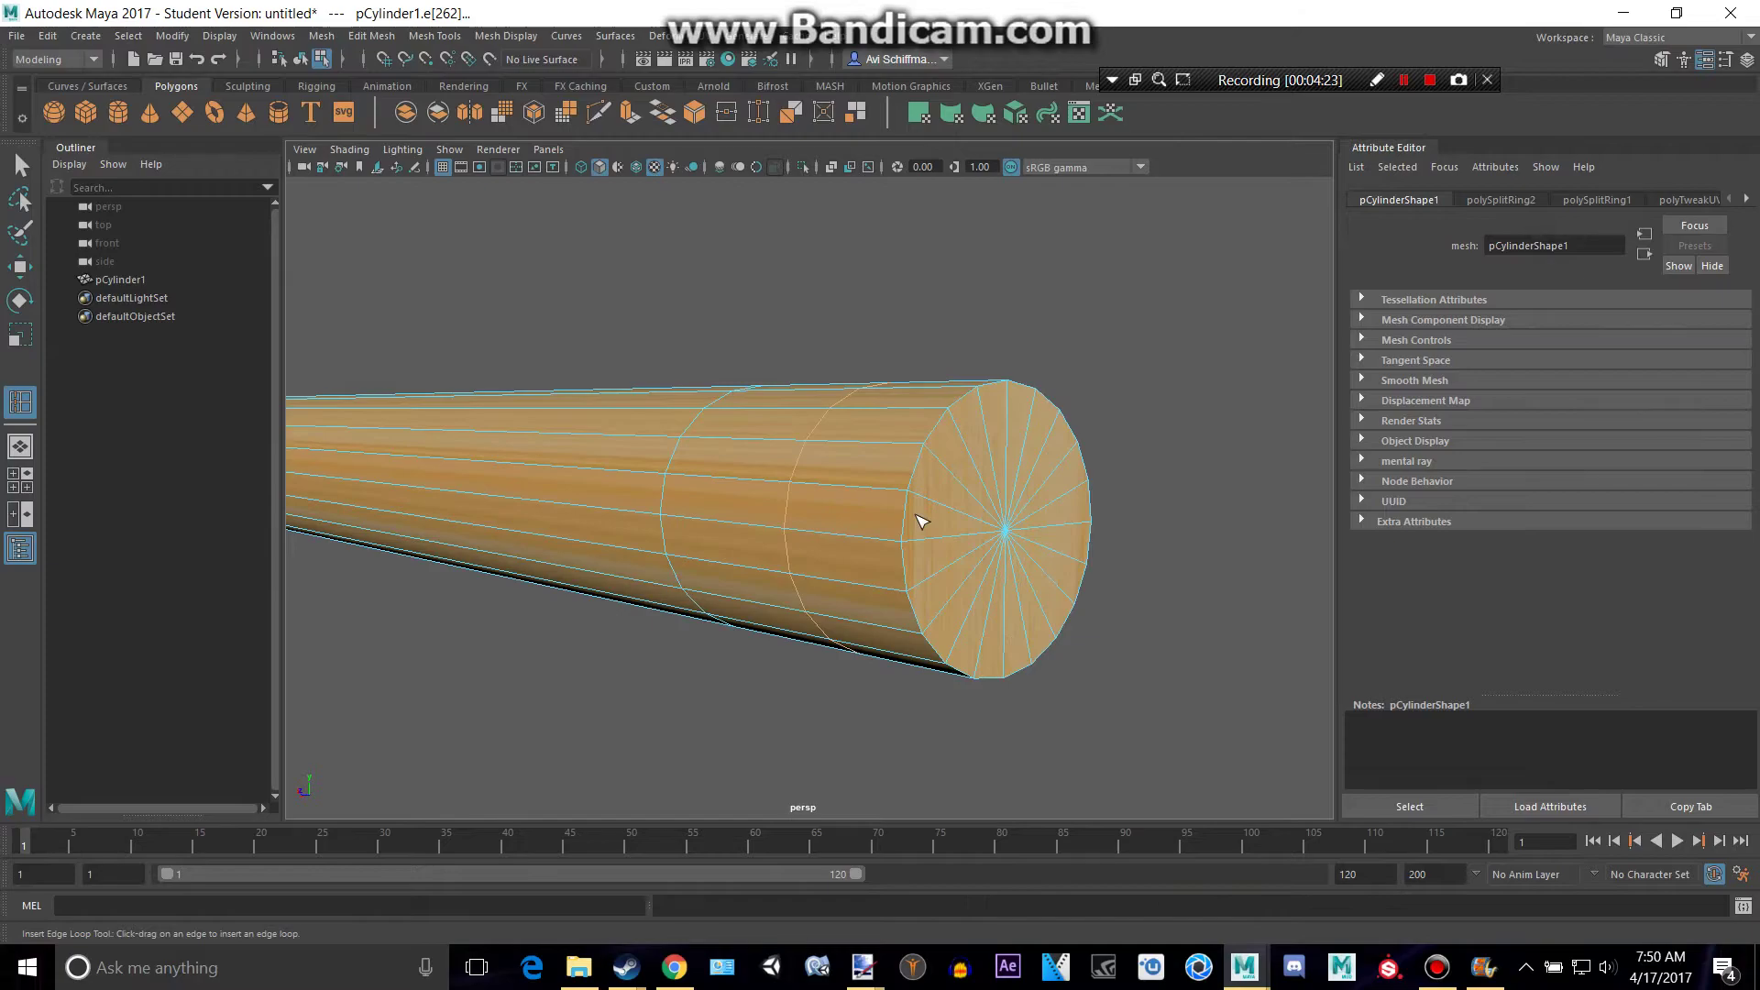
pyautogui.hotkey('ctrl', 'z')
# Step: Select the faces from the edge loop to the shaft's tip end and assign a new Blinn material to them
pyautogui.keyDown('alt'); pyautogui.moveTo(830, 649); pyautogui.dragTo(1000, 582); pyautogui.keyUp('alt')
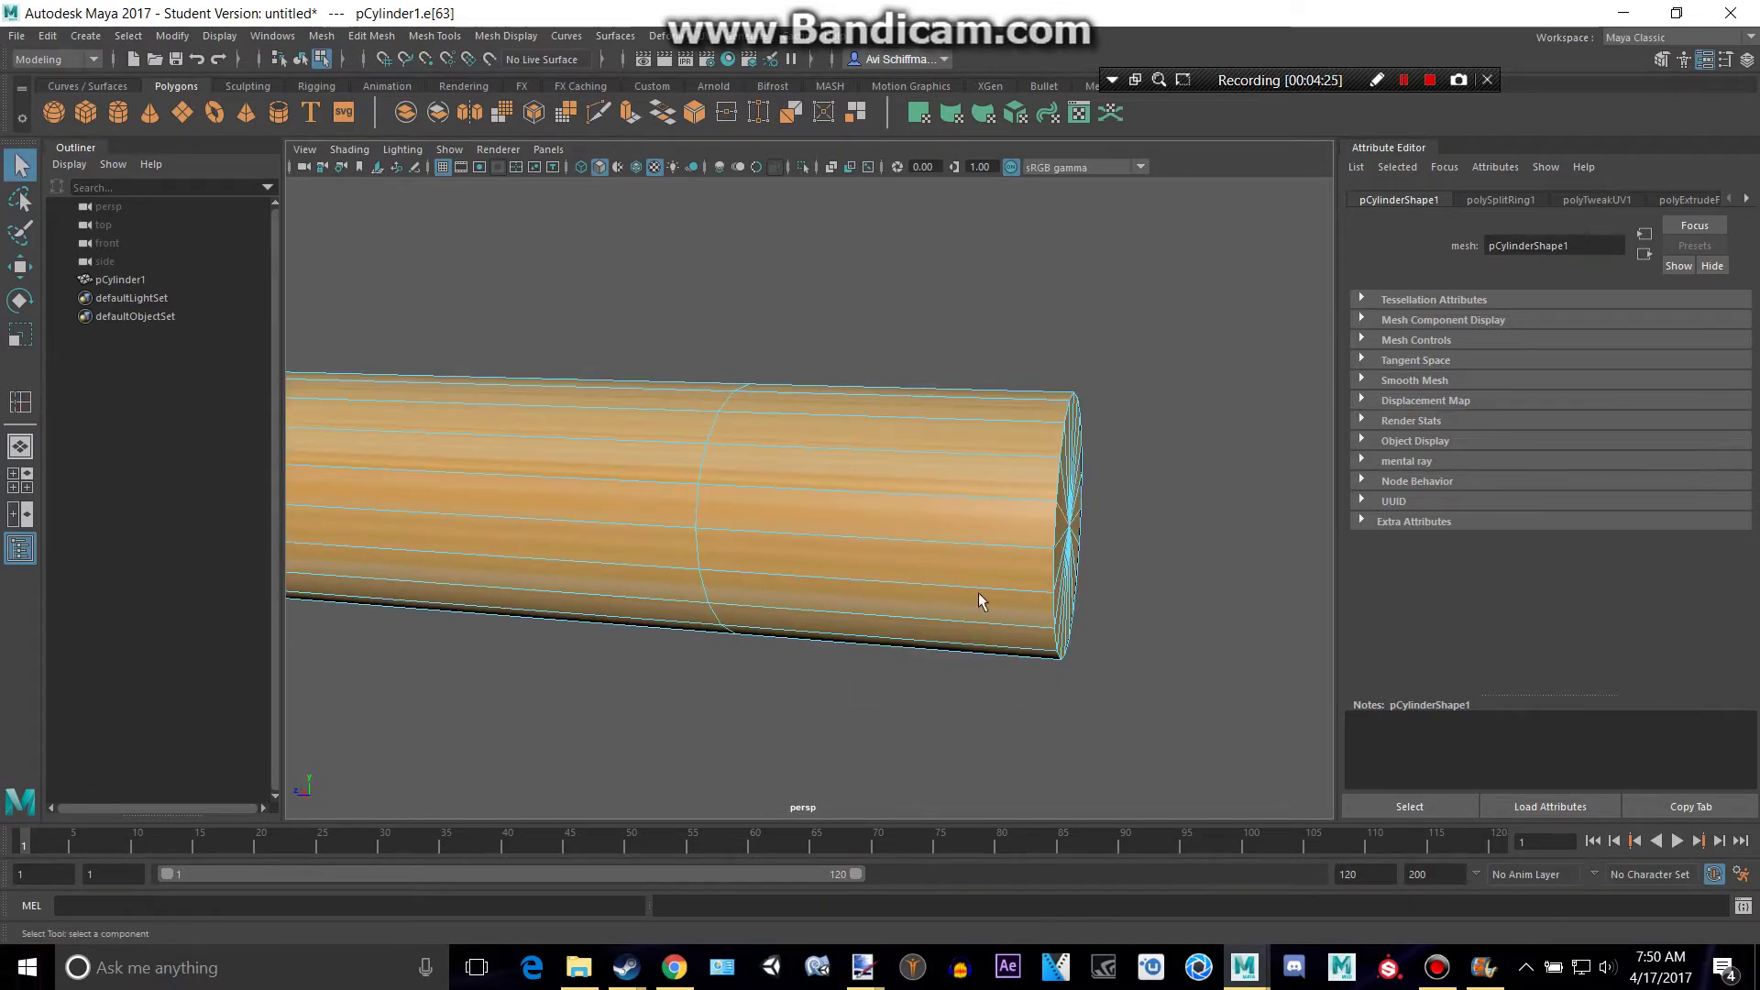
pyautogui.moveTo(1151, 697); pyautogui.dragTo(1182, 715)
pyautogui.moveTo(1056, 425); pyautogui.dragTo(1056, 459, button='right')
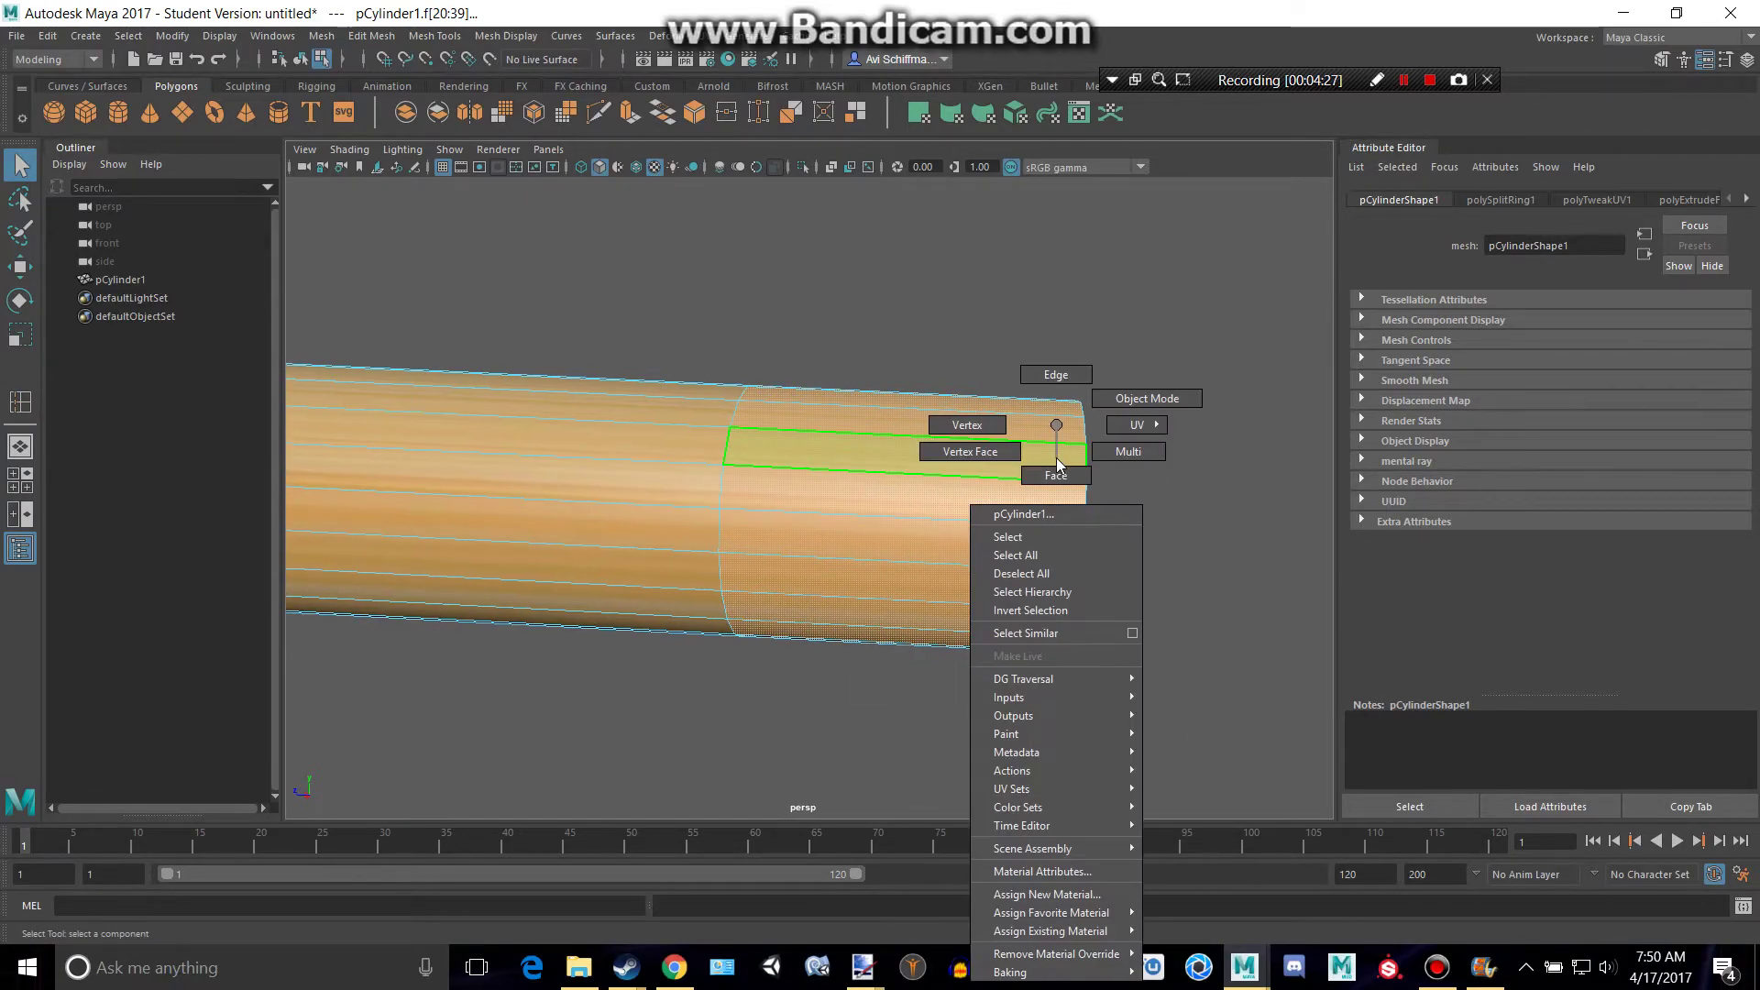
pyautogui.click(1097, 894)
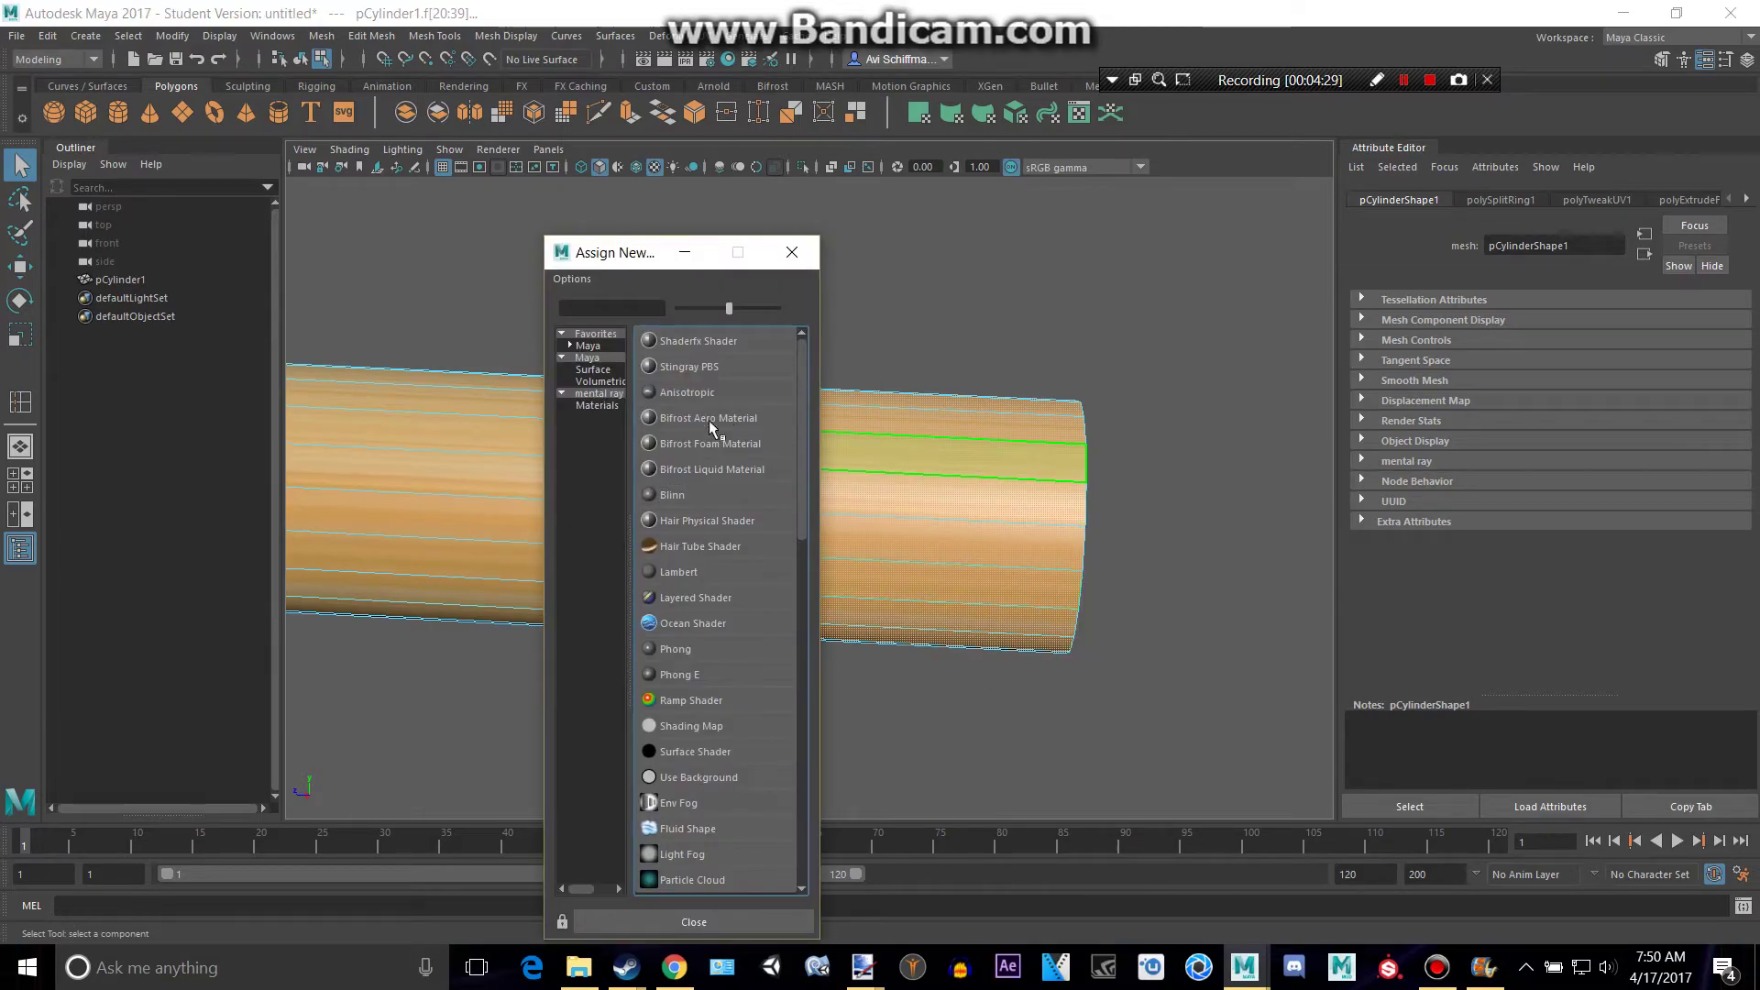
pyautogui.click(672, 494)
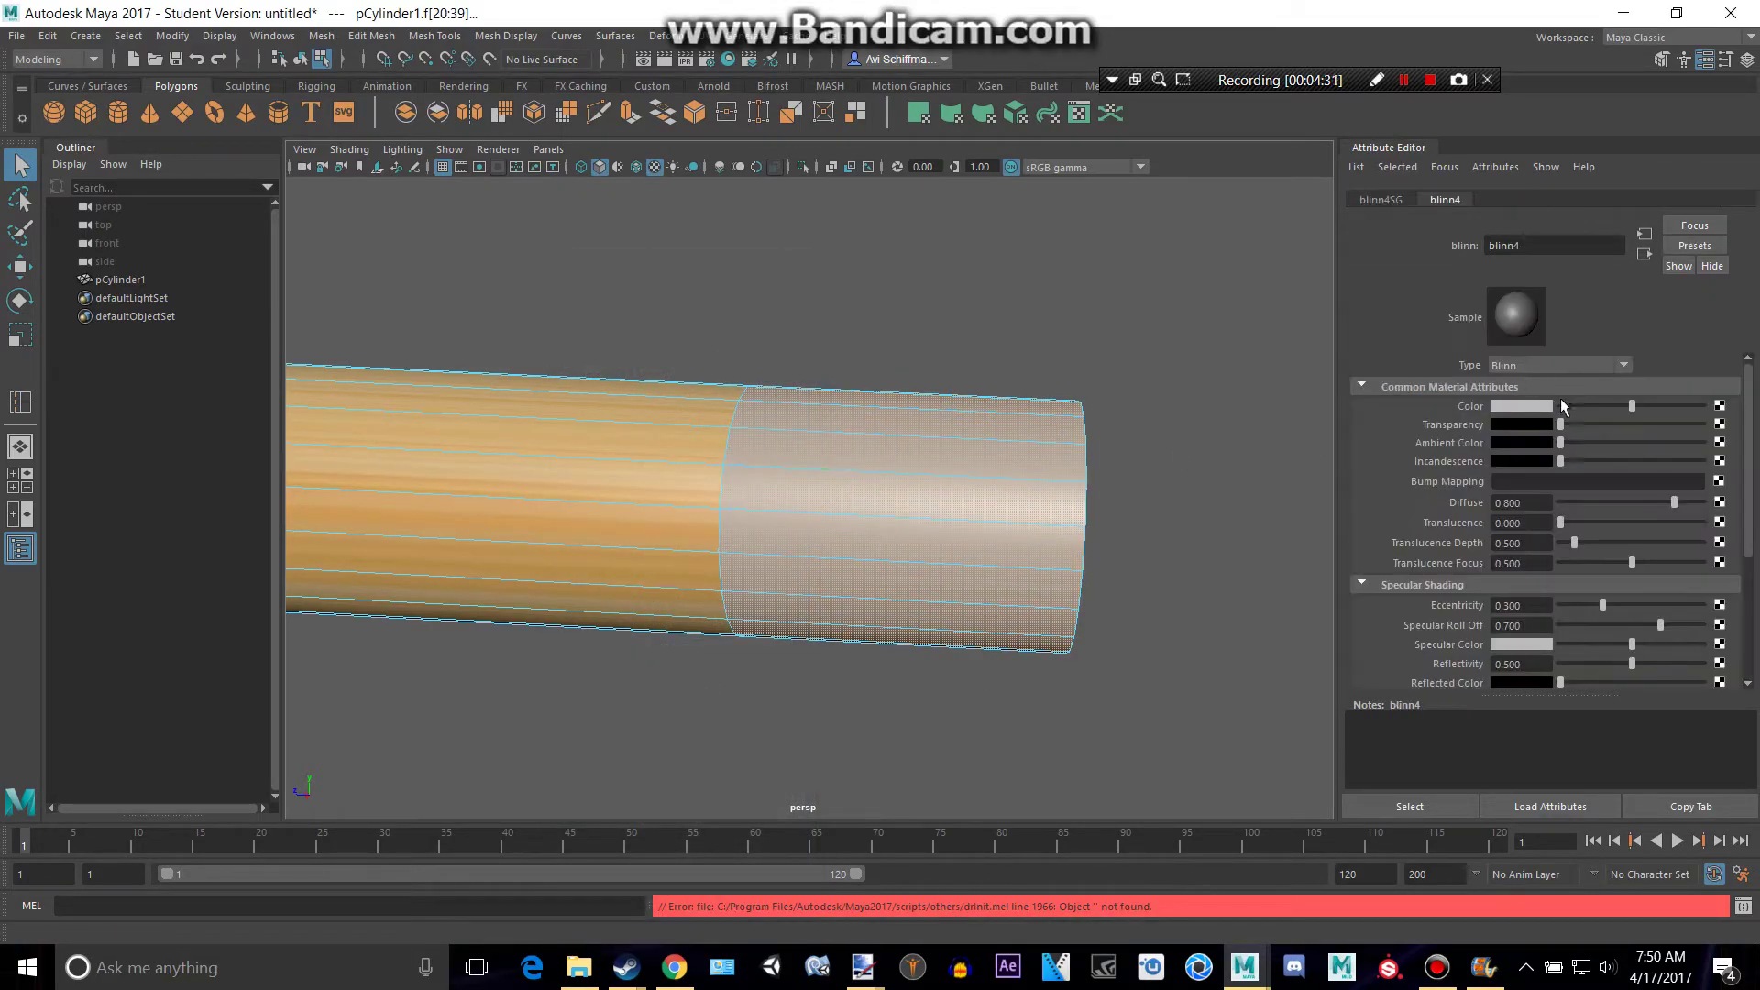
# Step: Set the tip material's Color to white and check the tip's end in the Chrome reference image
pyautogui.moveTo(1632, 406); pyautogui.dragTo(1705, 406)
pyautogui.click(1087, 619)
pyautogui.scroll(-3, 1142, 607)
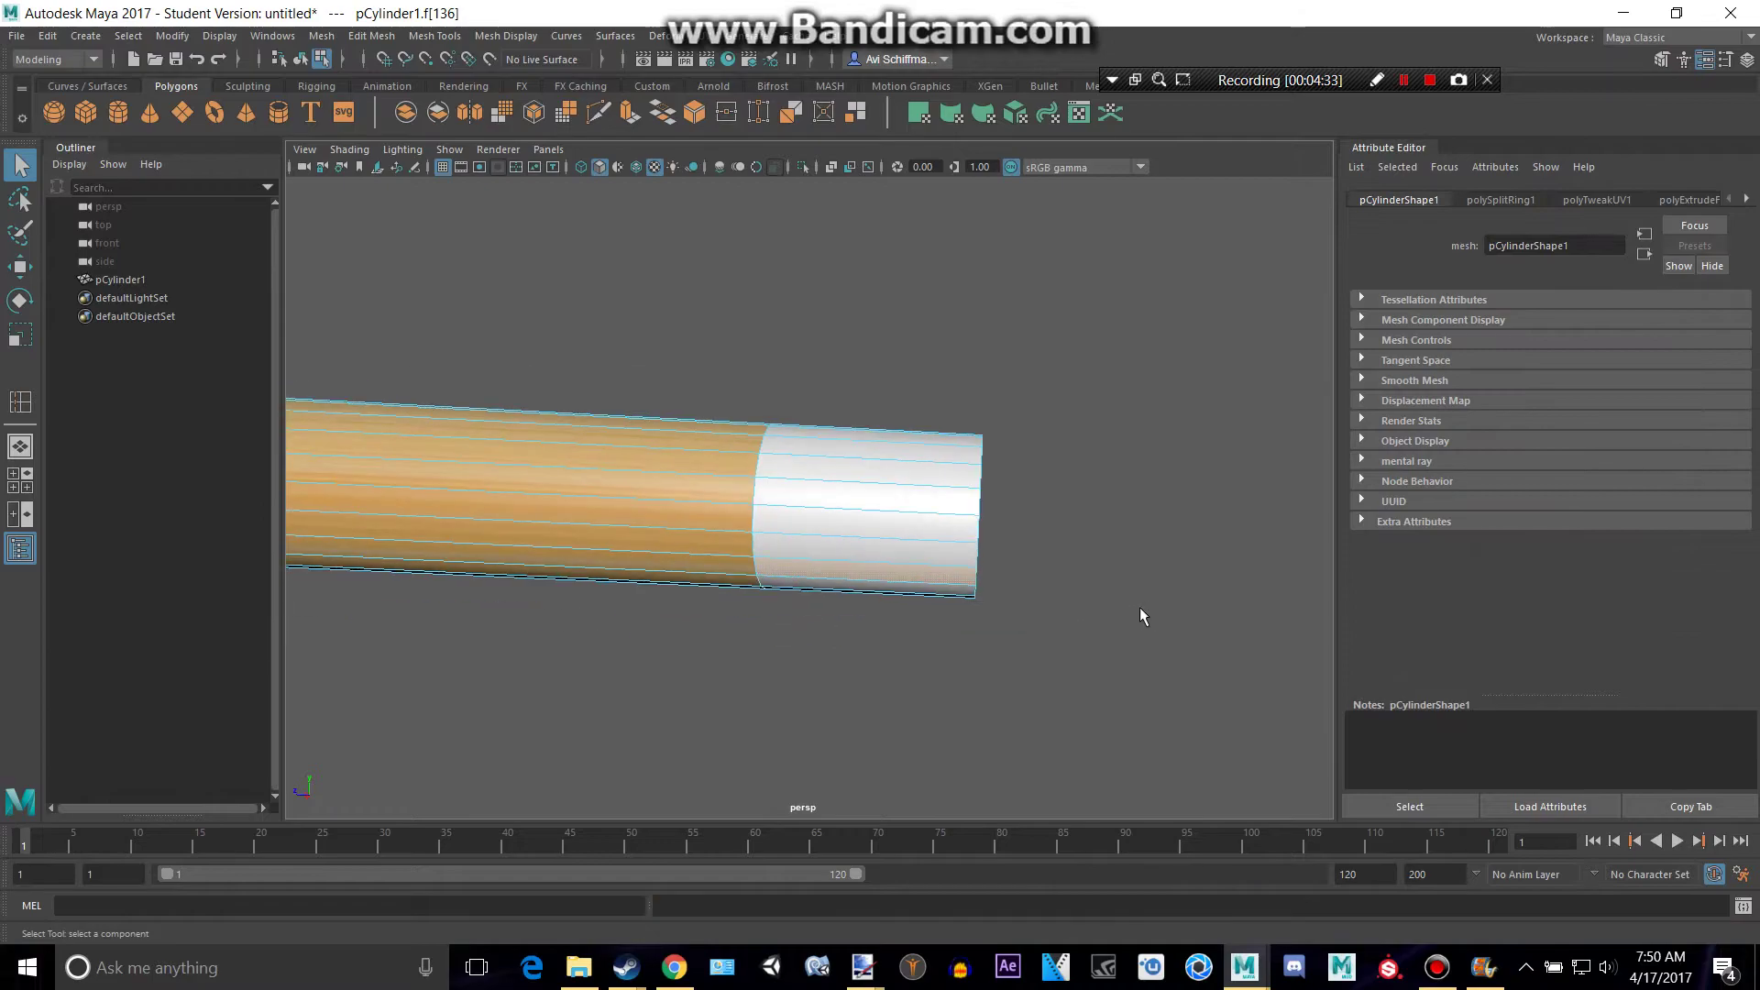
pyautogui.keyDown('alt'); pyautogui.moveTo(1142, 607); pyautogui.dragTo(948, 514); pyautogui.keyUp('alt')
pyautogui.hotkey('alt', 'Tab')
pyautogui.hotkey('alt', 'Tab')
# Step: Select all the end-cap faces at the cue's tip and assign another new Blinn material to them
pyautogui.click(978, 481)
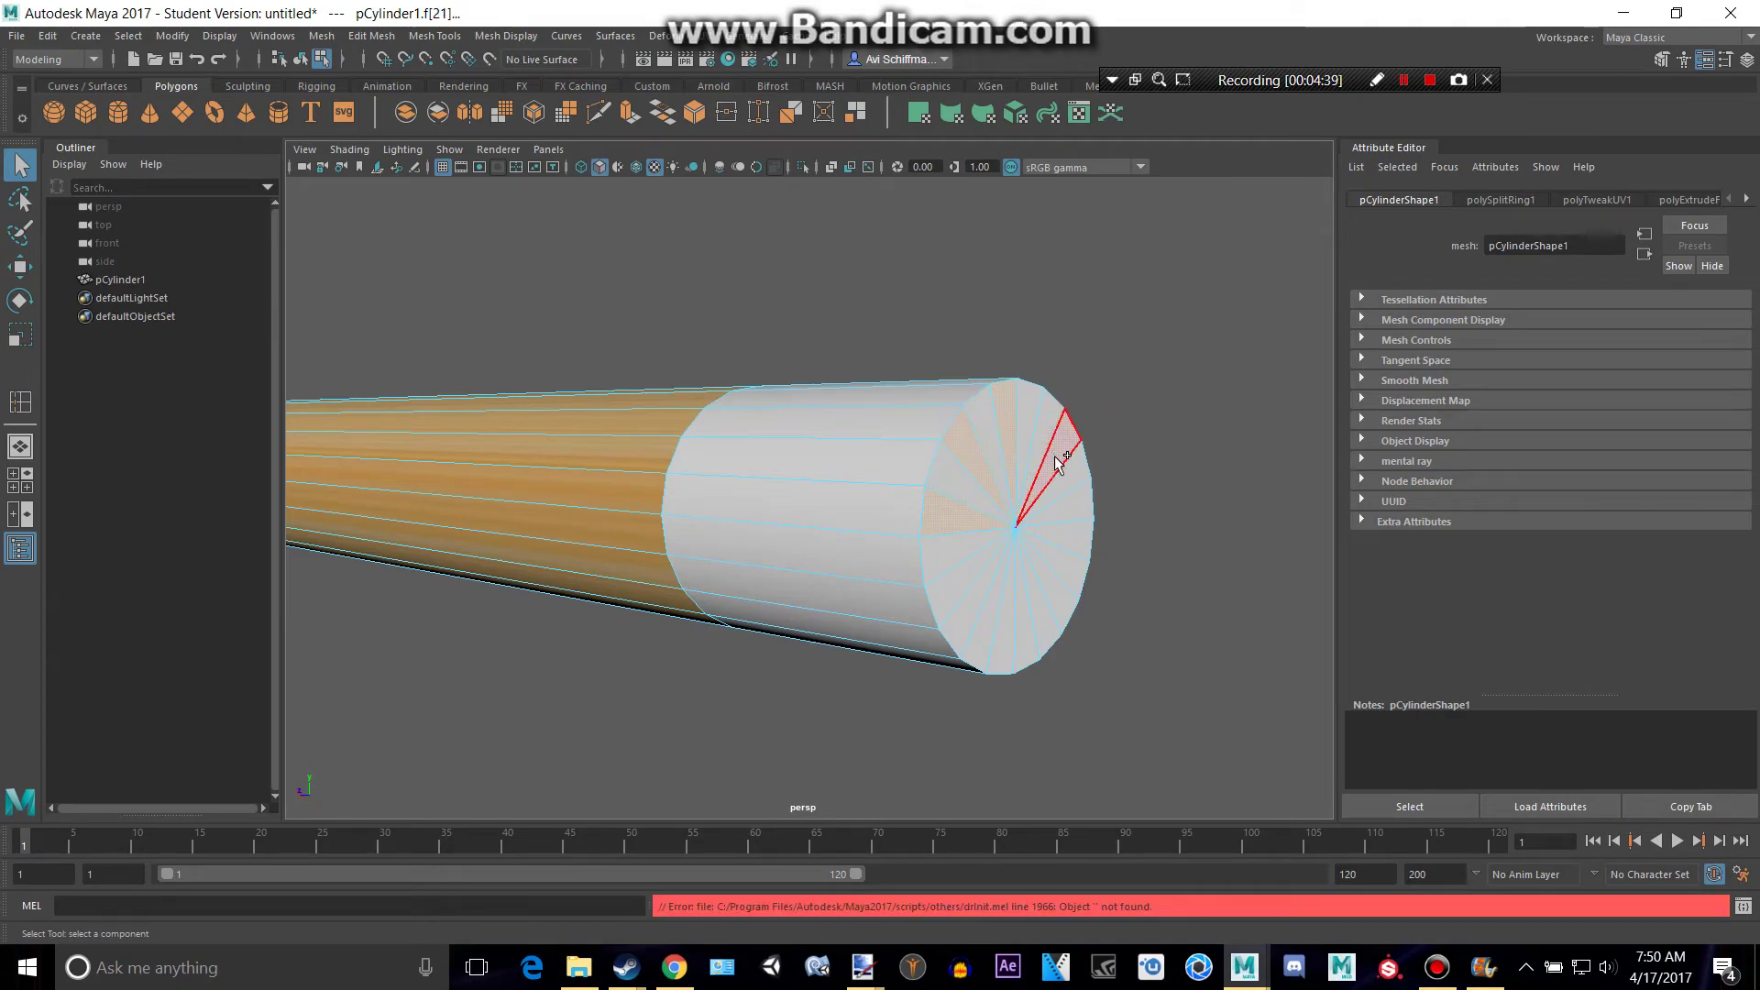
pyautogui.keyDown('shift'); pyautogui.click(953, 556); pyautogui.keyUp('shift')
pyautogui.keyDown('shift'); pyautogui.click(956, 482); pyautogui.keyUp('shift')
pyautogui.keyDown('shift'); pyautogui.click(994, 438); pyautogui.keyUp('shift')
pyautogui.moveTo(1048, 427)
pyautogui.mouseDown()
pyautogui.moveTo(1085, 520)
pyautogui.moveTo(1009, 642)
pyautogui.moveTo(986, 612)
pyautogui.moveTo(976, 638)
pyautogui.moveTo(1030, 558)
pyautogui.moveTo(865, 507)
pyautogui.moveTo(1031, 425)
pyautogui.moveTo(1120, 597)
pyautogui.moveTo(999, 587)
pyautogui.moveTo(1066, 563)
pyautogui.mouseUp()
pyautogui.moveTo(883, 537); pyautogui.dragTo(871, 891, button='right')
pyautogui.click(672, 495)
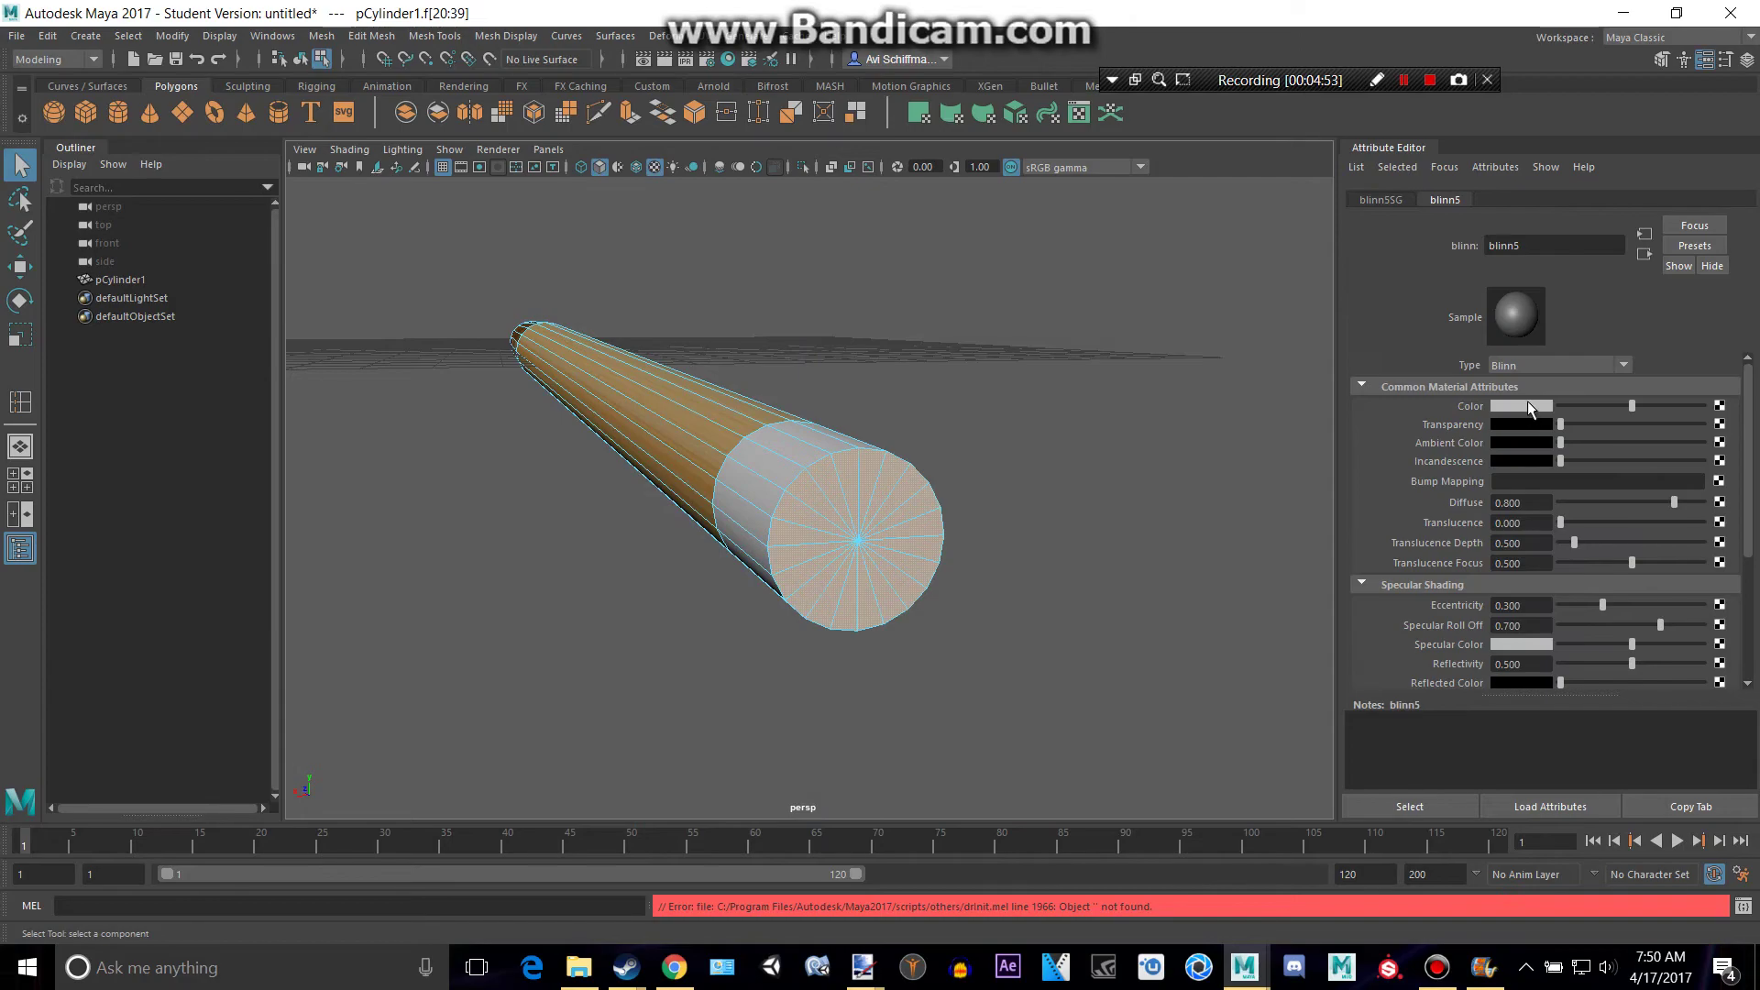
# Step: Set the tip end-cap material's Color to red, return to Object Mode and deselect the cue
pyautogui.click(1527, 406)
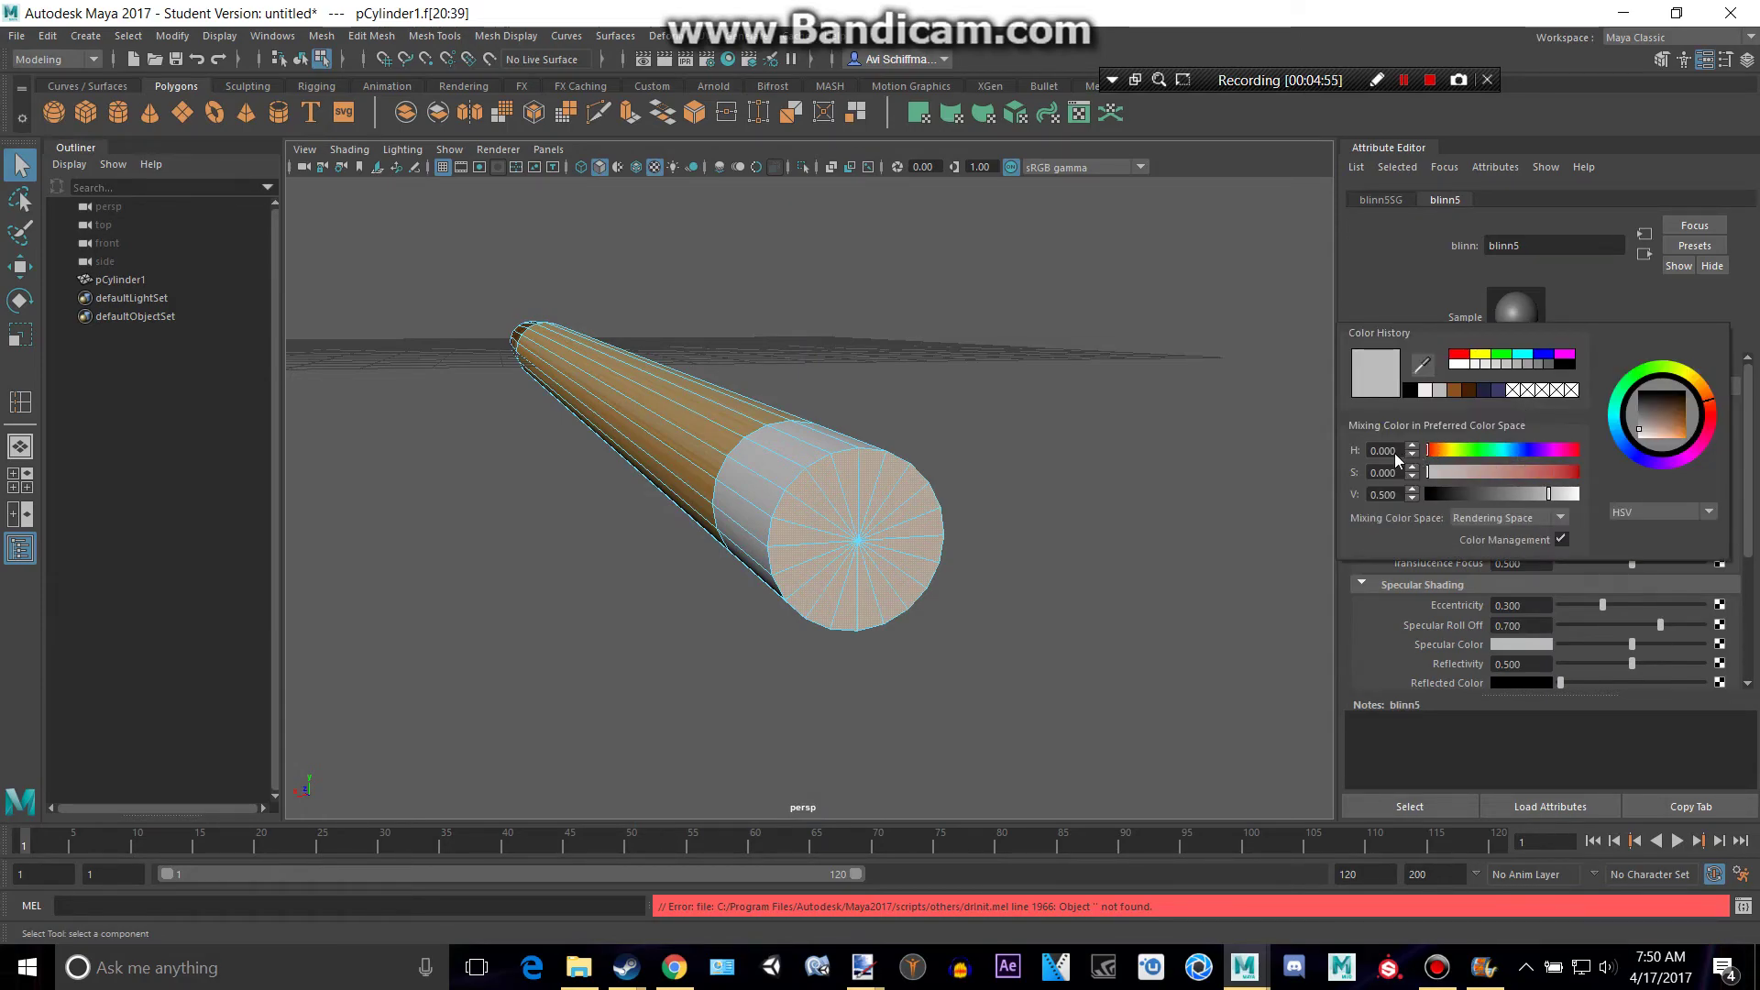
pyautogui.moveTo(1546, 471); pyautogui.dragTo(1580, 472)
pyautogui.click(1130, 504)
pyautogui.keyDown('alt'); pyautogui.moveTo(1130, 504); pyautogui.dragTo(937, 497); pyautogui.keyUp('alt')
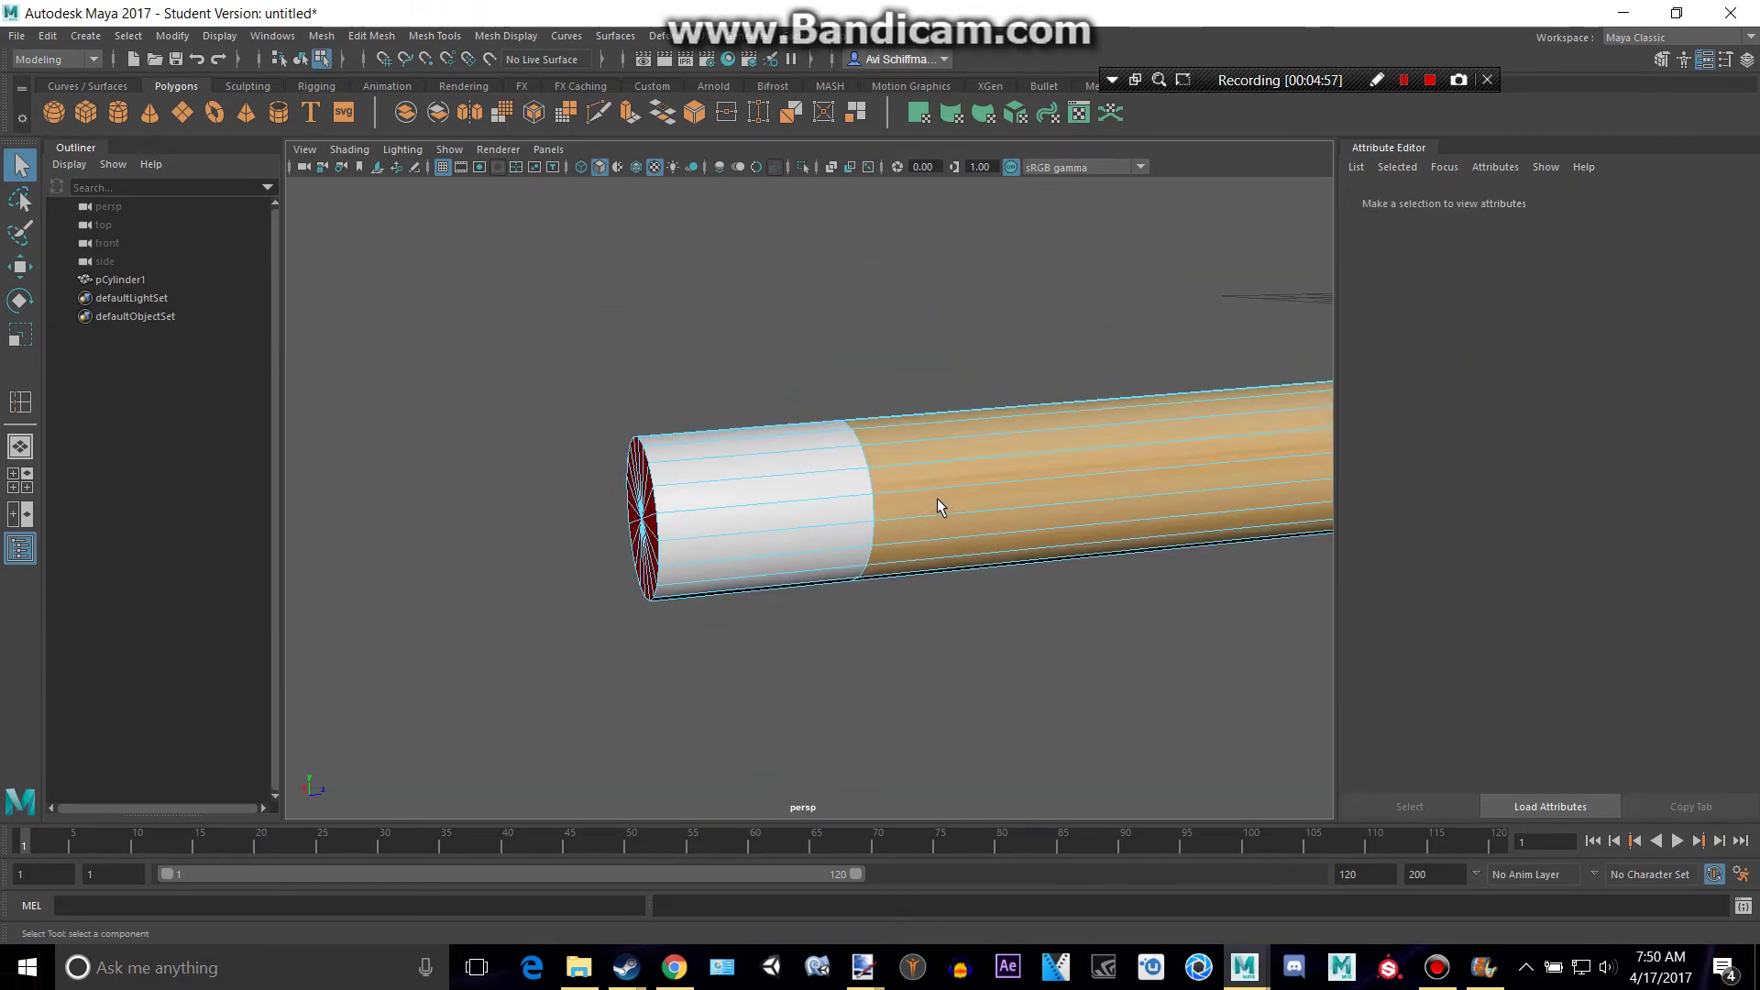
pyautogui.moveTo(937, 498); pyautogui.dragTo(1046, 390, button='right')
pyautogui.scroll(-5, 1082, 486)
pyautogui.click(1125, 601)
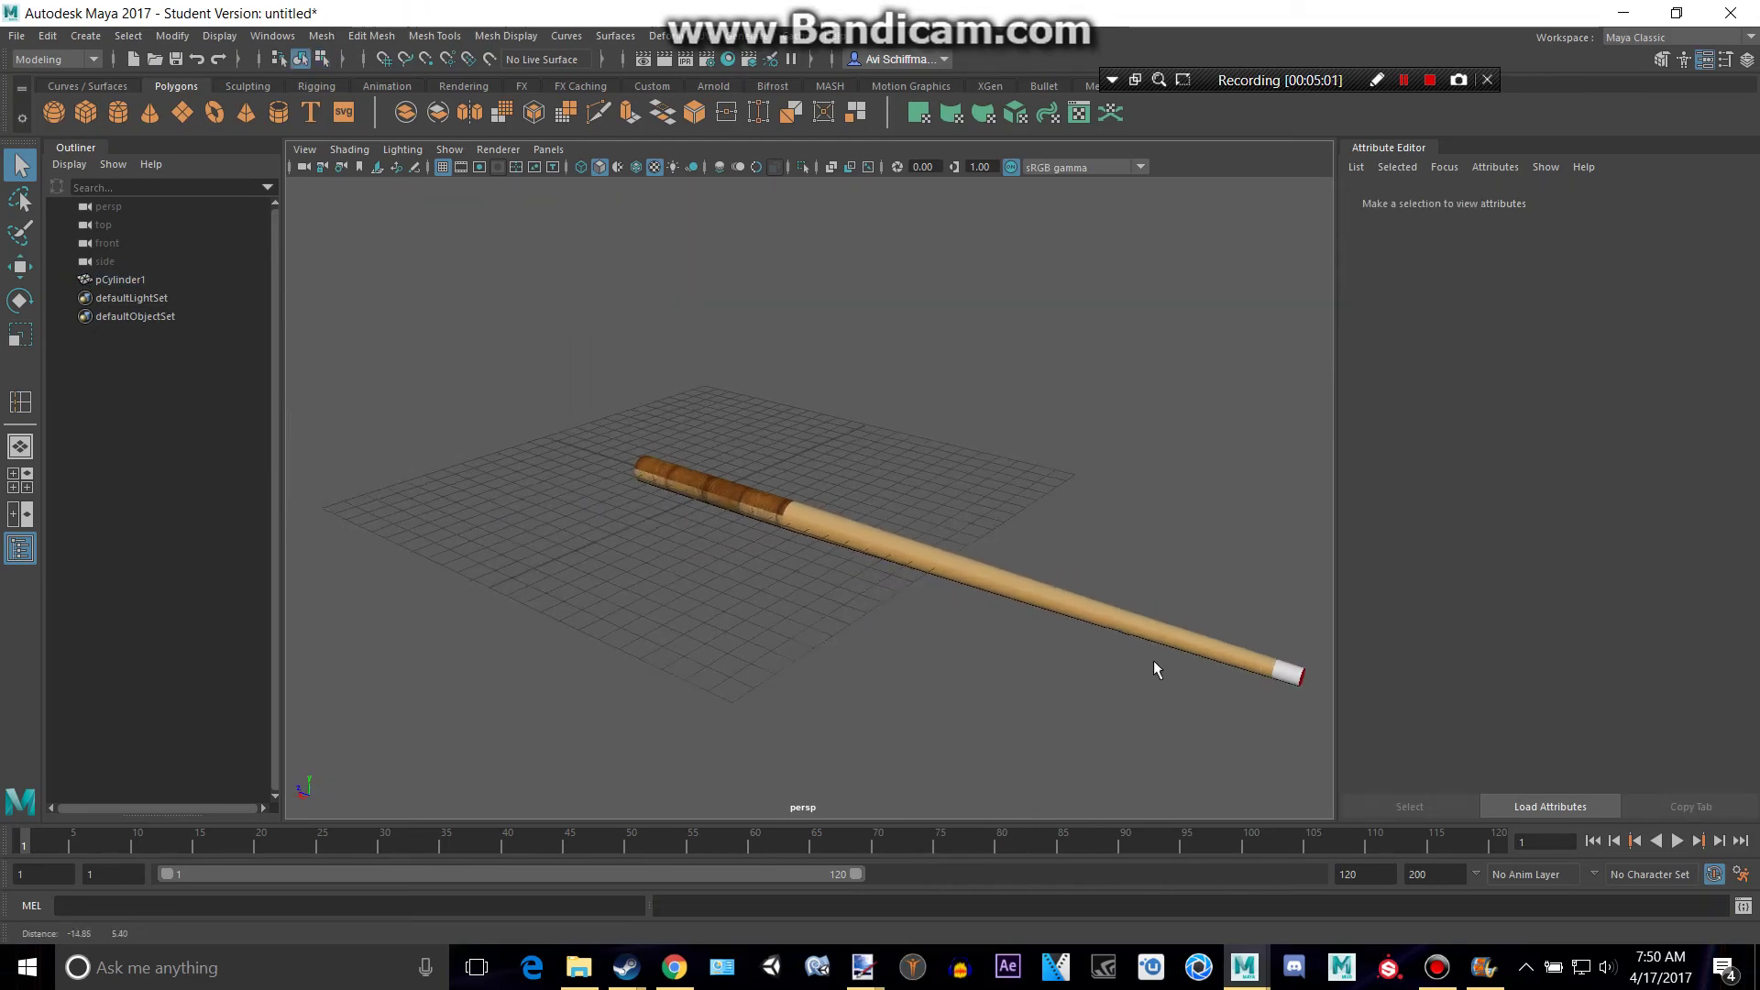